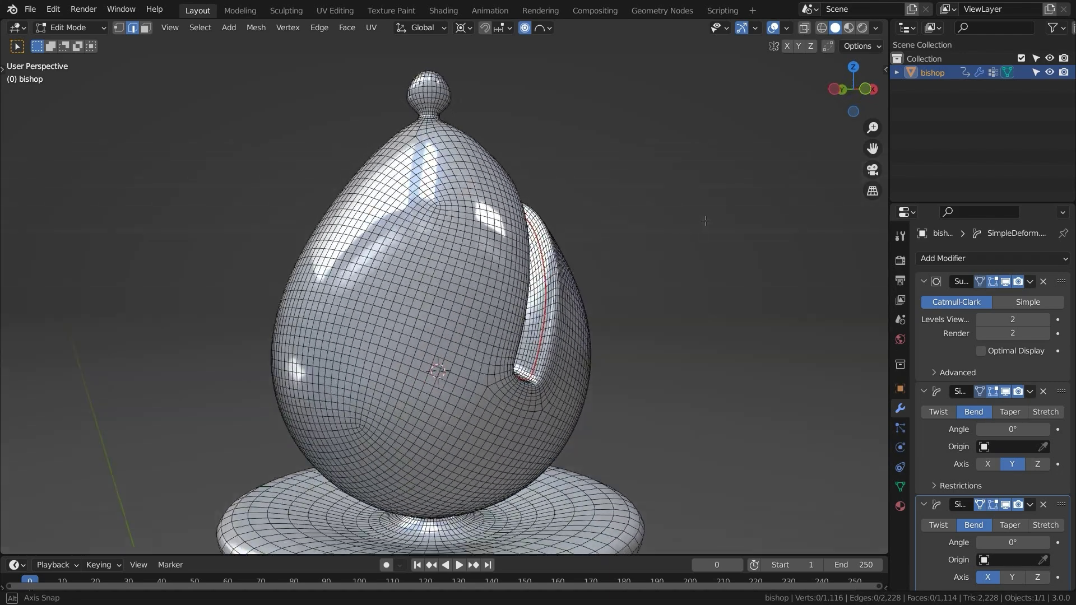
# Set the Subdivision Surface viewport level to 1 in Object Mode.
pyautogui.scroll(-7, 577, 259)
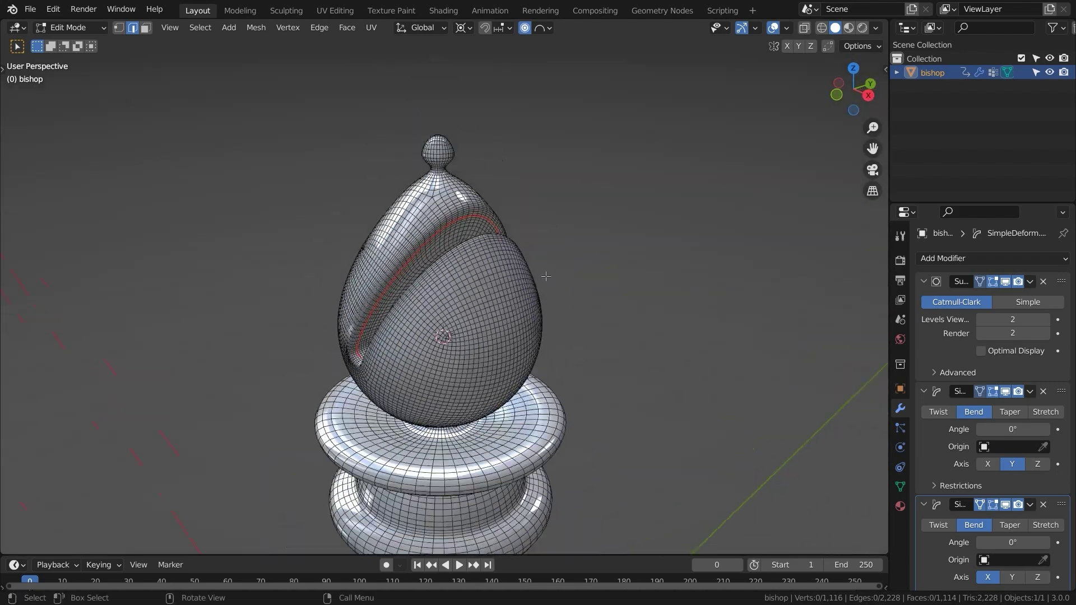
pyautogui.keyDown('shift'); pyautogui.moveTo(460, 413); pyautogui.dragTo(522, 255, button='middle'); pyautogui.keyUp('shift')
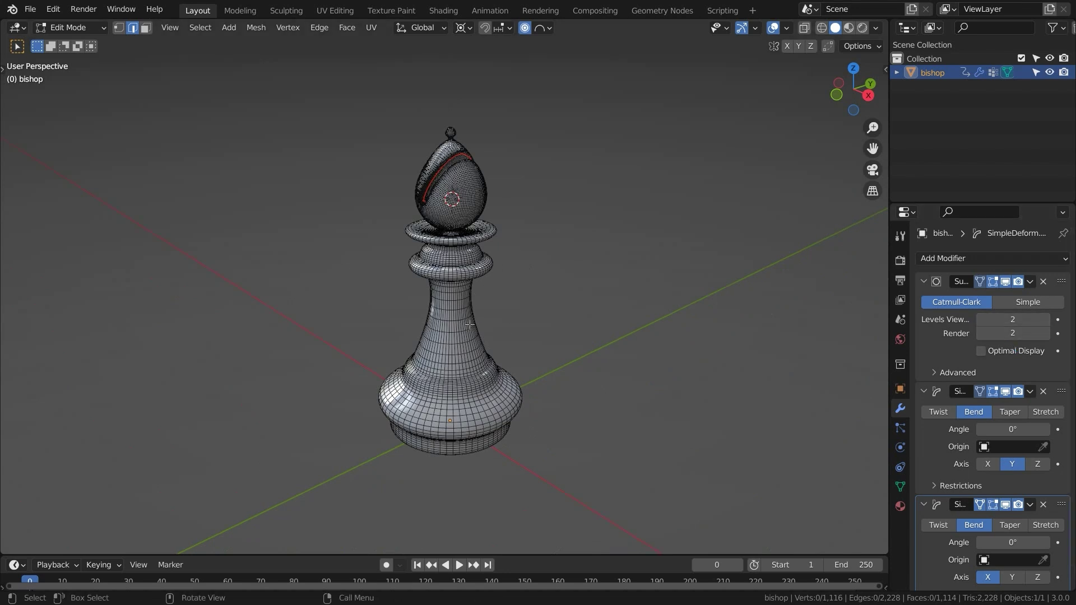
pyautogui.press('Tab')
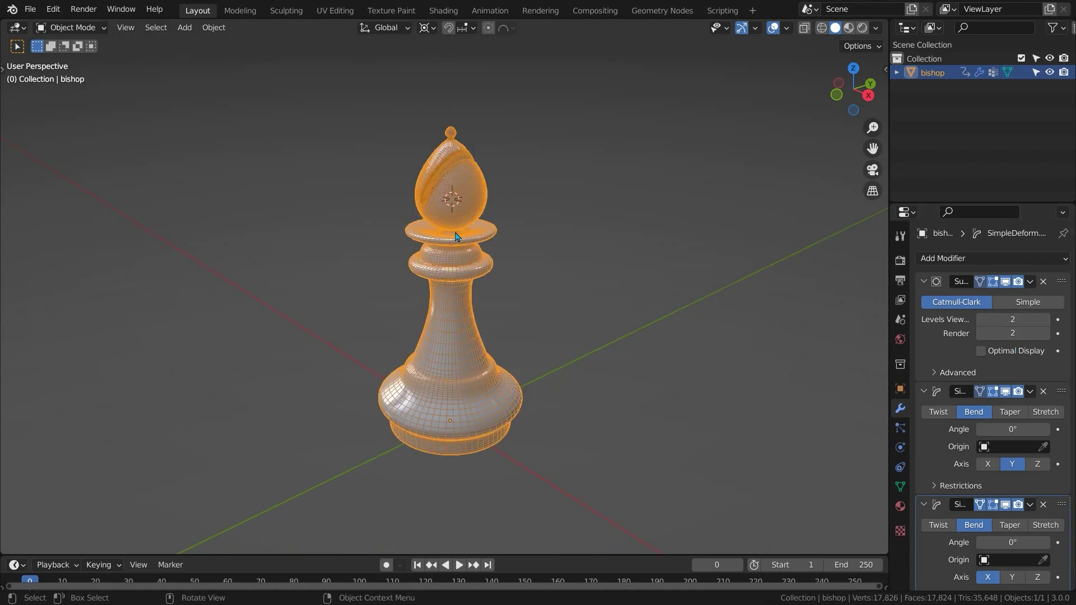
pyautogui.click(980, 319)
pyautogui.press('Tab')
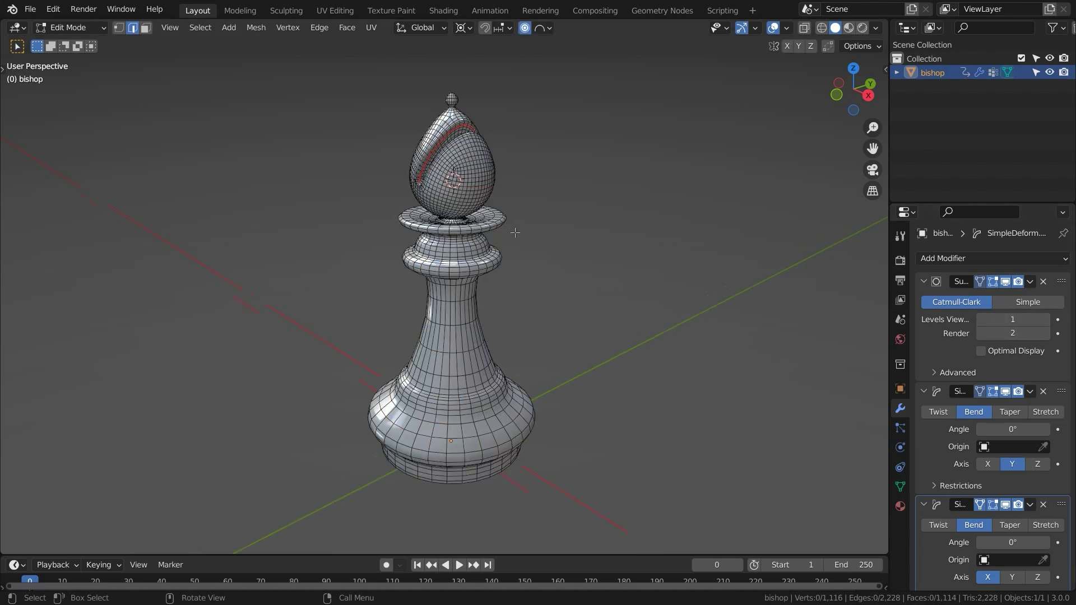
# Zoom and orbit onto the bishop's head and go back into Edit Mode.
pyautogui.press('Tab')
pyautogui.click(519, 234)
pyautogui.scroll(4, 421, 275)
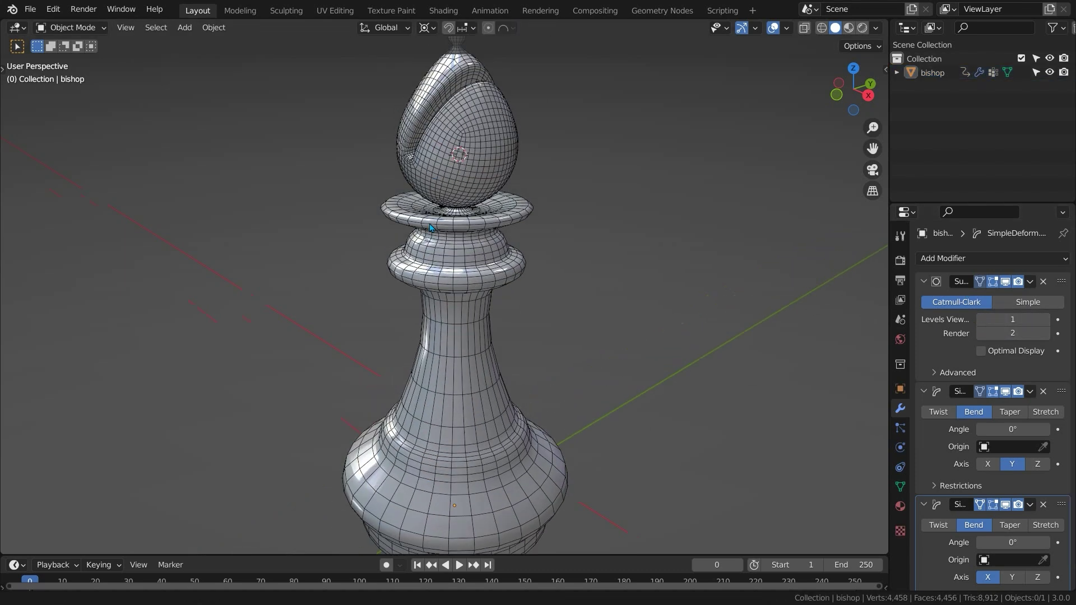
pyautogui.scroll(4, 421, 275)
pyautogui.moveTo(330, 276); pyautogui.dragTo(390, 277, button='middle')
pyautogui.press('Tab')
pyautogui.keyDown('alt'); pyautogui.scroll(-1, 235, 525); pyautogui.keyUp('alt')
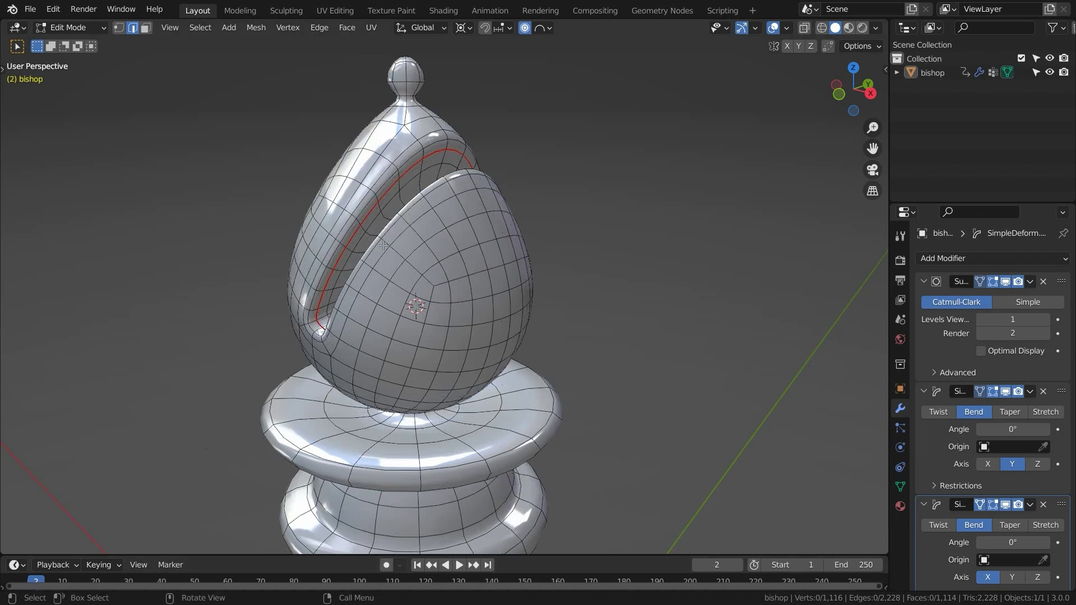
# Select face loops along the head's red seam and slot rim to inspect them.
pyautogui.scroll(4, 381, 249)
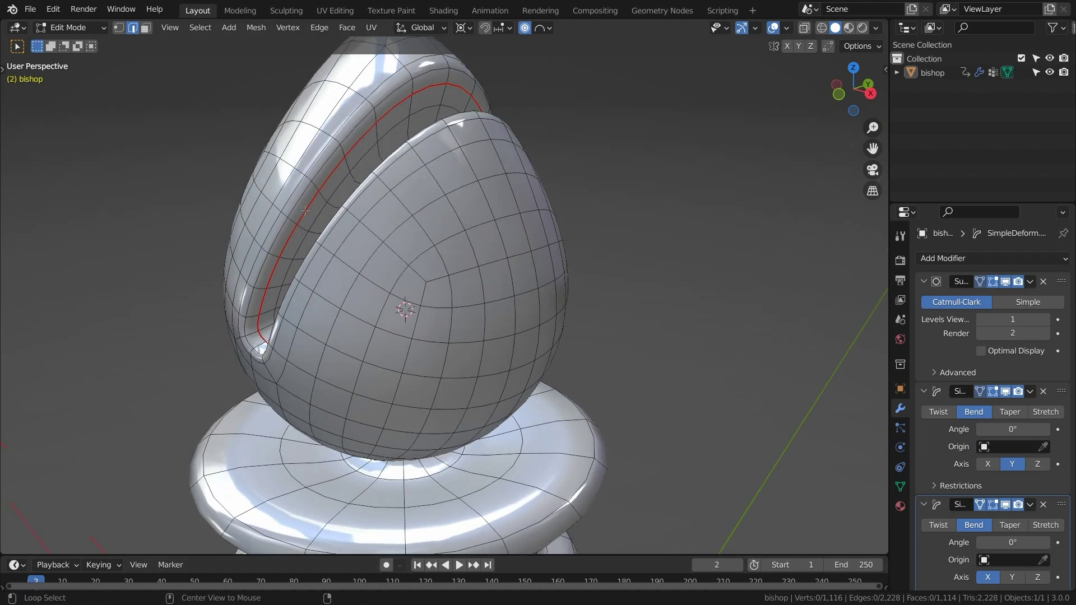
pyautogui.press('3')
pyautogui.keyDown('alt'); pyautogui.click(286, 223); pyautogui.keyUp('alt')
pyautogui.keyDown('alt'); pyautogui.click(273, 205); pyautogui.keyUp('alt')
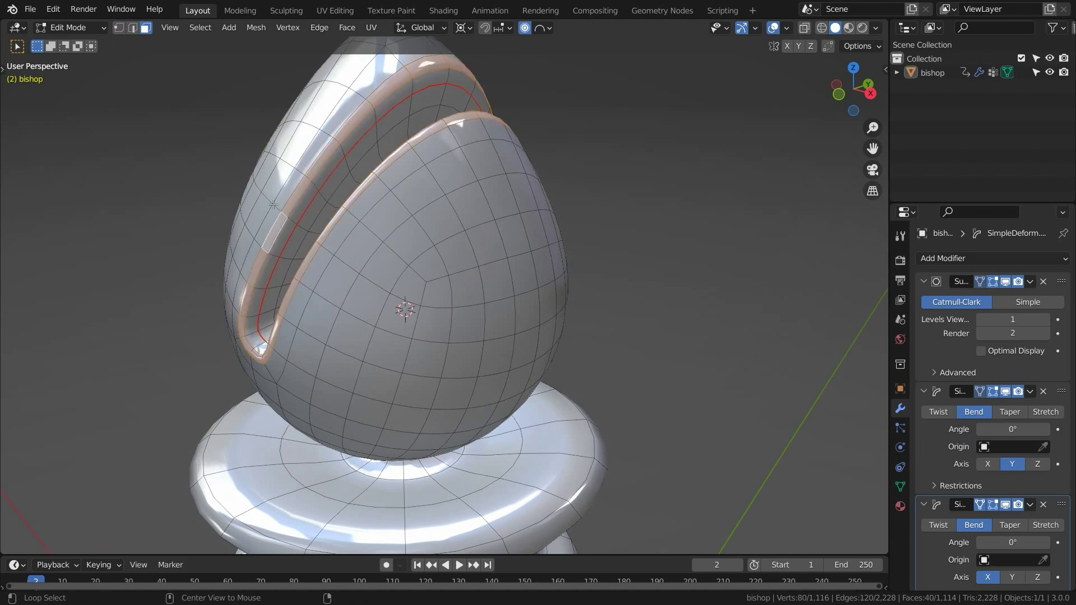
pyautogui.keyDown('alt'); pyautogui.click(340, 268); pyautogui.keyUp('alt')
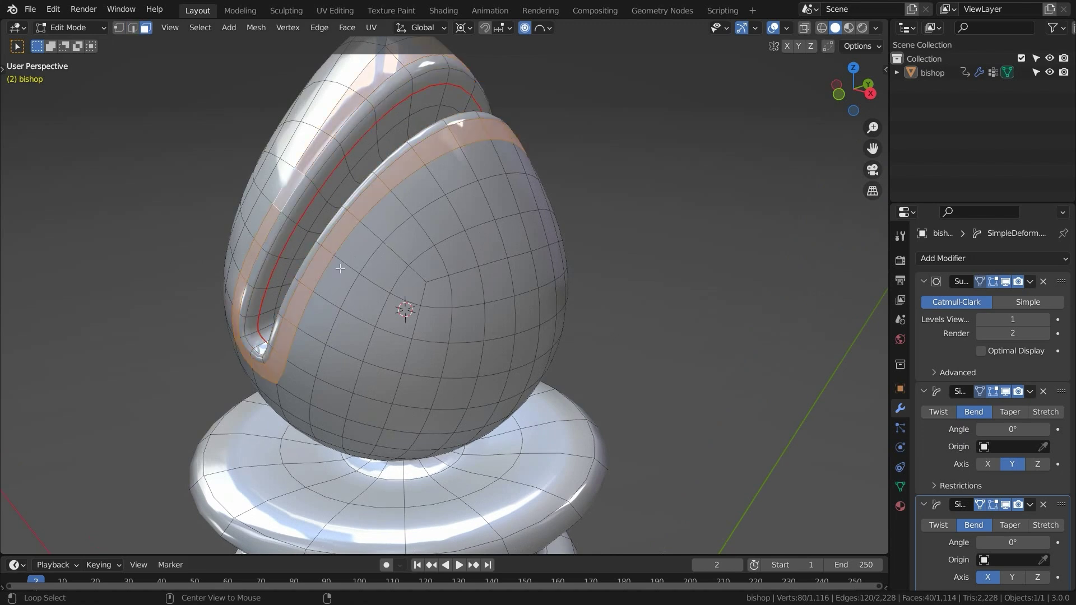
pyautogui.keyDown('alt'); pyautogui.click(288, 260); pyautogui.keyUp('alt')
pyautogui.moveTo(274, 262)
pyautogui.mouseDown(button='middle')
pyautogui.moveTo(298, 259)
pyautogui.moveTo(151, 235)
pyautogui.moveTo(115, 207)
pyautogui.moveTo(784, 224)
pyautogui.moveTo(405, 251)
pyautogui.moveTo(325, 225)
pyautogui.moveTo(272, 225)
pyautogui.moveTo(286, 273)
pyautogui.mouseUp(button='middle')
# Select a single vertex on the head and orbit to see the tilted bishop.
pyautogui.press('1')
pyautogui.click(341, 223)
pyautogui.scroll(3, 302, 225)
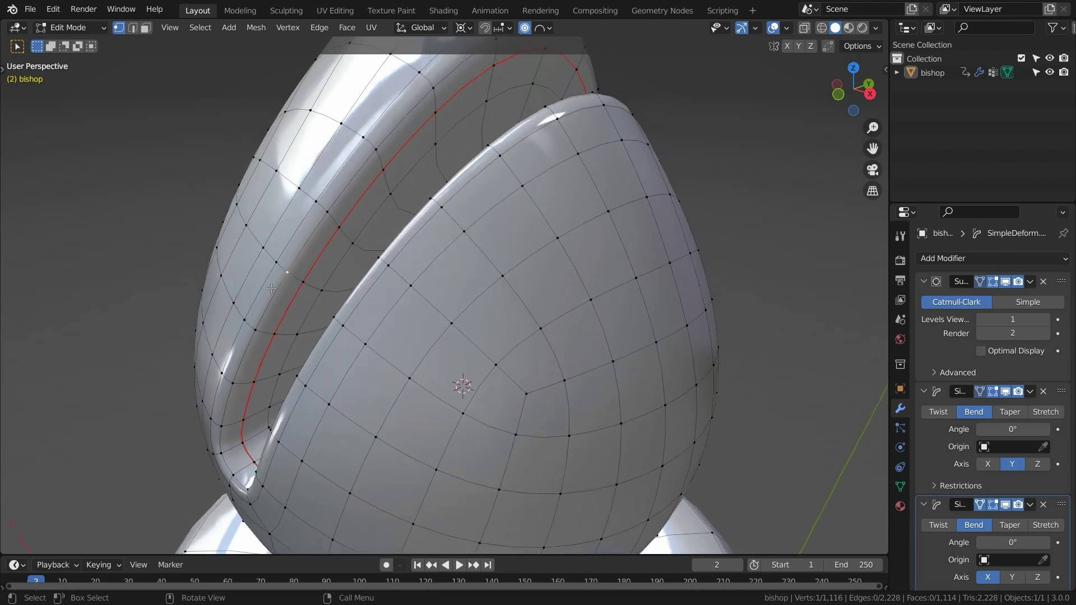
pyautogui.scroll(-4, 290, 264)
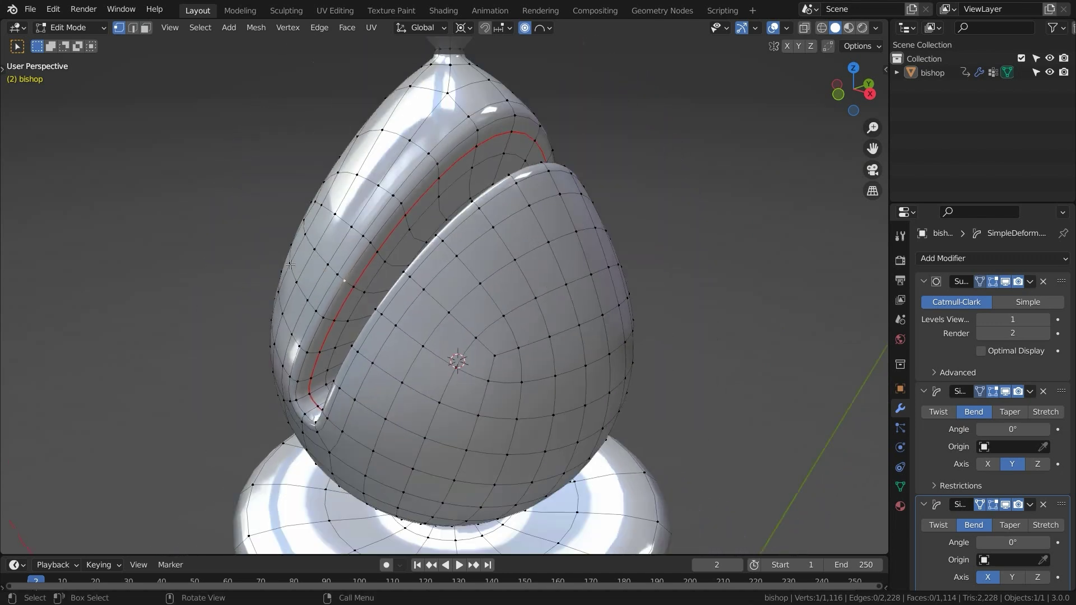
pyautogui.moveTo(289, 265); pyautogui.dragTo(433, 287, button='middle')
# Raise the bishop's subdivision preview to level 3 with Ctrl+3, then return to Edit Mode.
pyautogui.press('Tab')
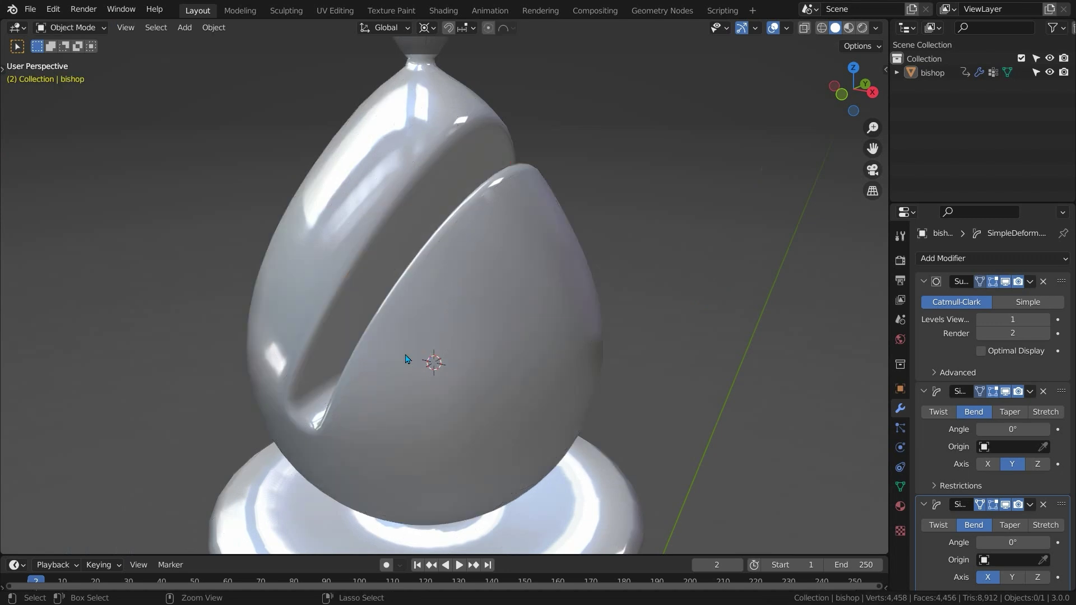
pyautogui.click(394, 353)
pyautogui.hotkey('ctrl', '3')
pyautogui.press('Tab')
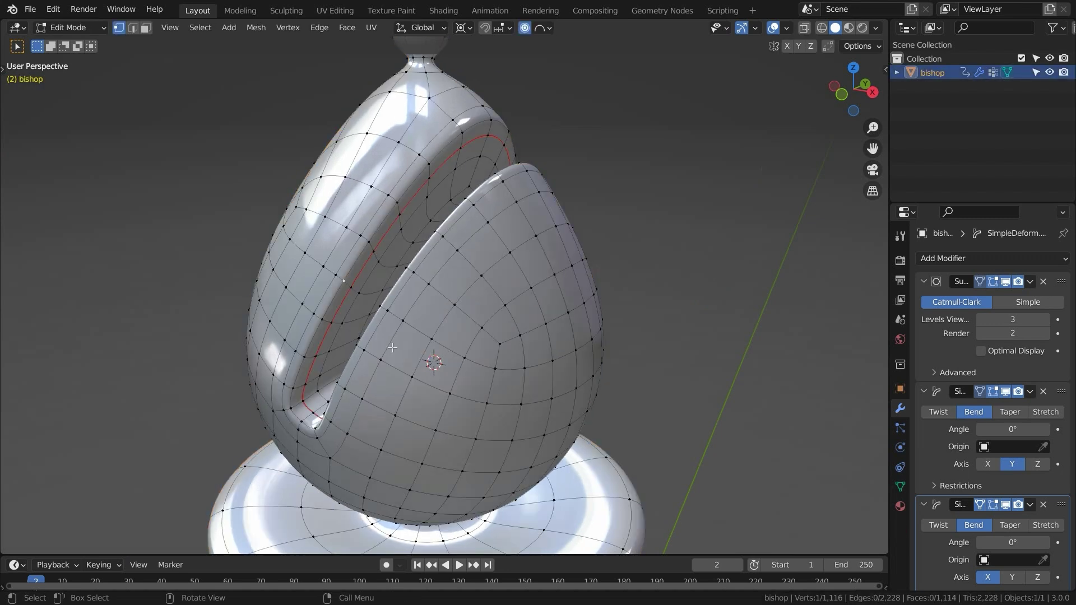
pyautogui.moveTo(394, 353); pyautogui.dragTo(322, 415, button='middle')
pyautogui.scroll(-4, 527, 399)
pyautogui.scroll(3, 359, 300)
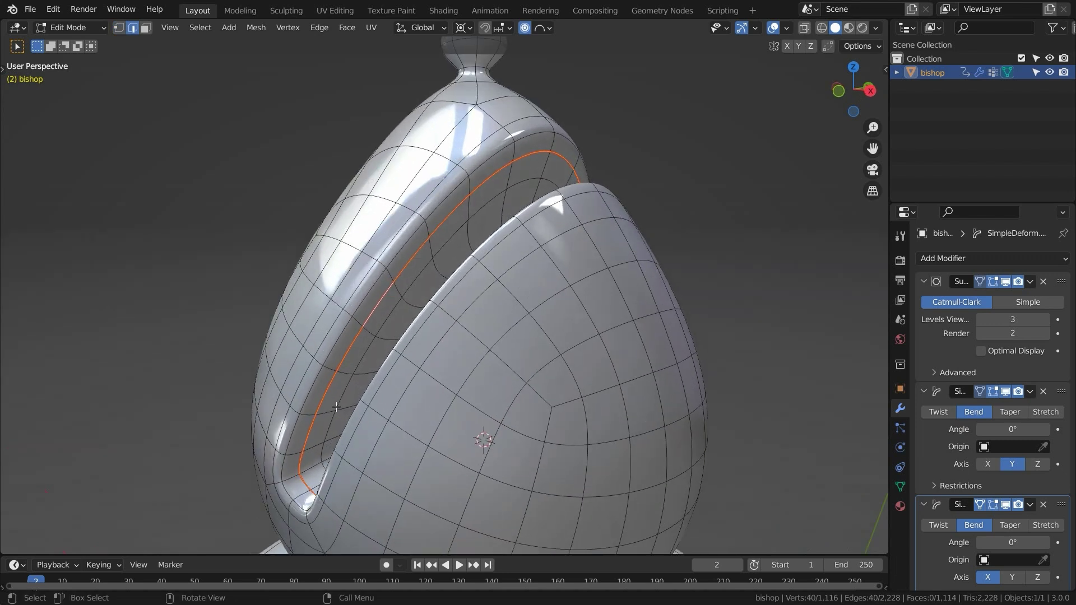
# Edge-slide the slot's loop to factor 0.468 and reframe the bishop in view.
pyautogui.press('g')
pyautogui.press('g')
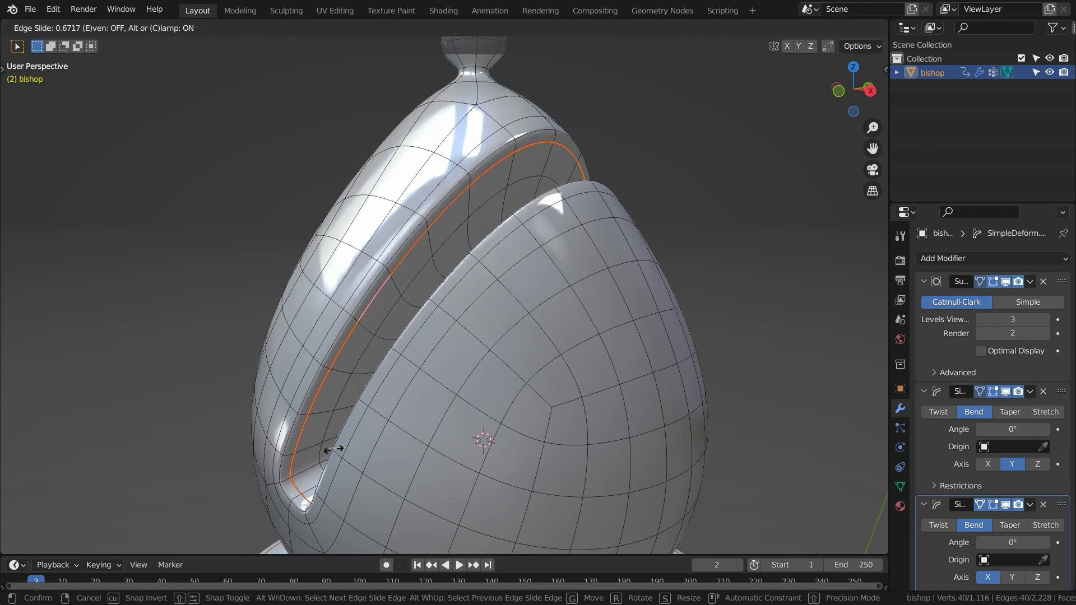
pyautogui.click(336, 448)
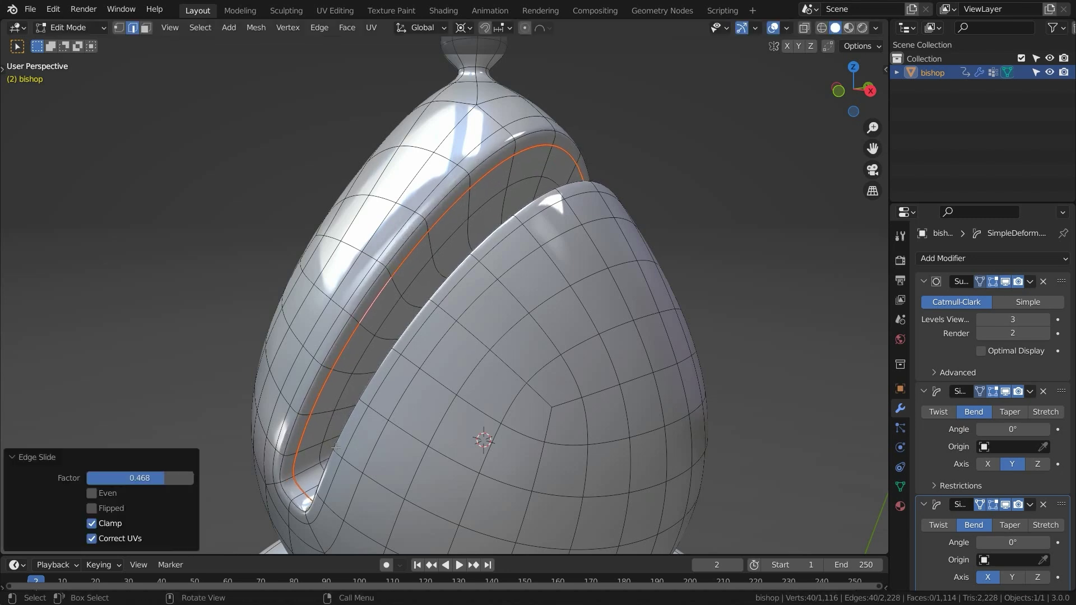
pyautogui.scroll(-1, 348, 355)
pyautogui.scroll(-10, 436, 301)
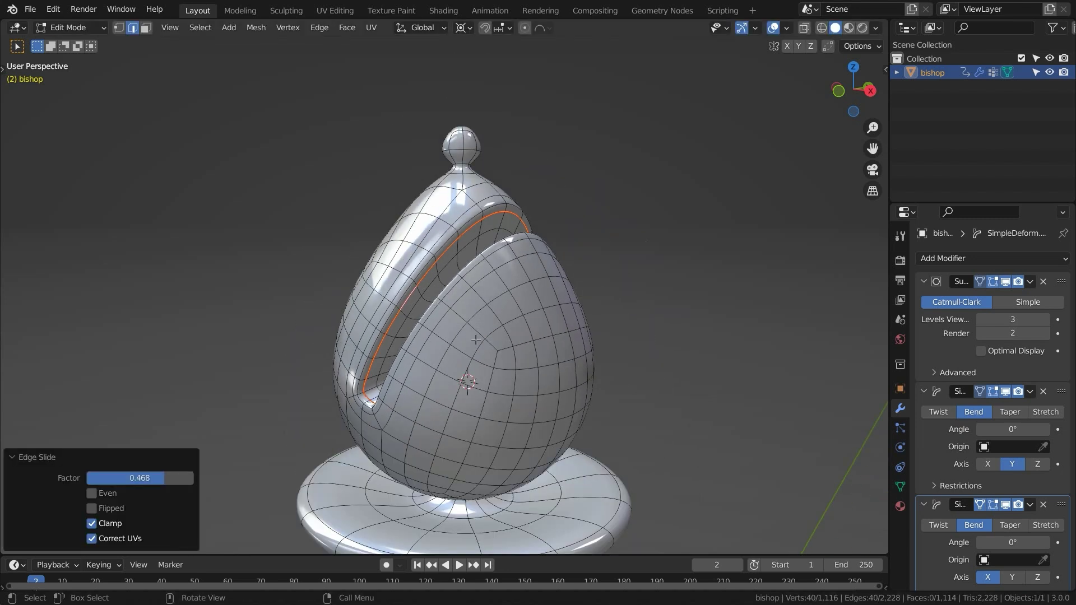
pyautogui.scroll(4, 443, 283)
pyautogui.moveTo(443, 283)
pyautogui.keyDown('shift'); pyautogui.mouseDown(button='middle')
pyautogui.moveTo(465, 264)
pyautogui.moveTo(456, 285)
pyautogui.mouseUp(button='middle'); pyautogui.keyUp('shift')
pyautogui.scroll(1, 453, 290)
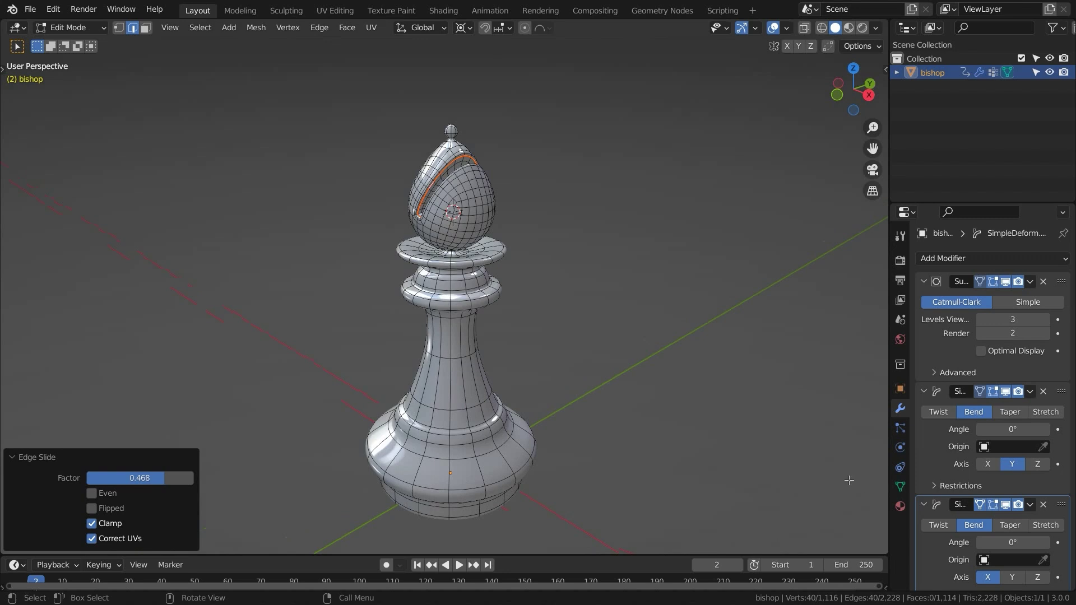
# Set the two SimpleDeform Bend angles to -113° and -136° and orbit to check the bend.
pyautogui.scroll(-1, 997, 416)
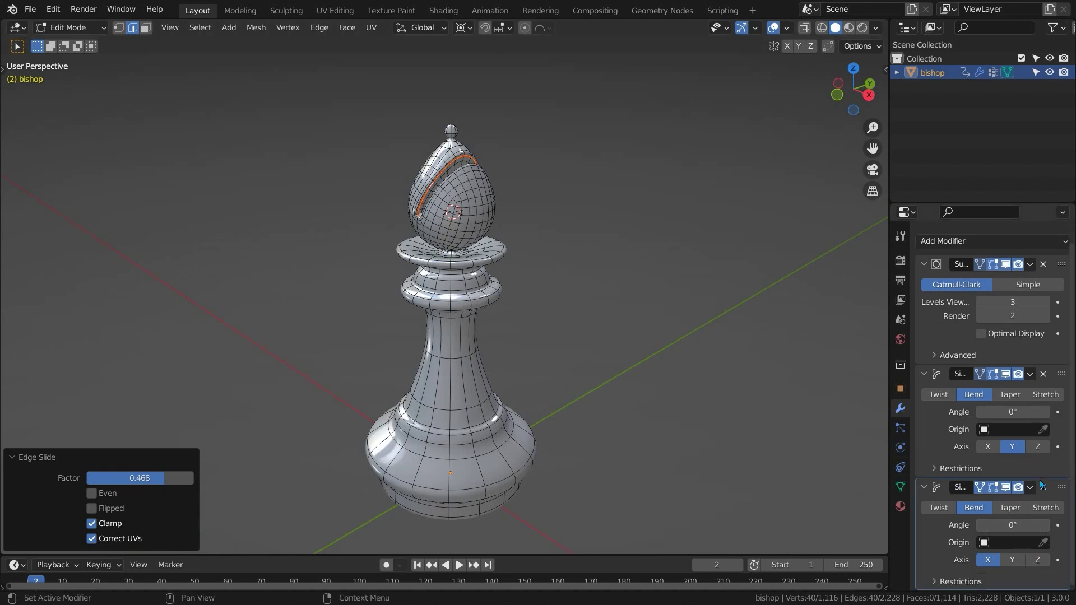
pyautogui.moveTo(997, 413); pyautogui.dragTo(939, 412)
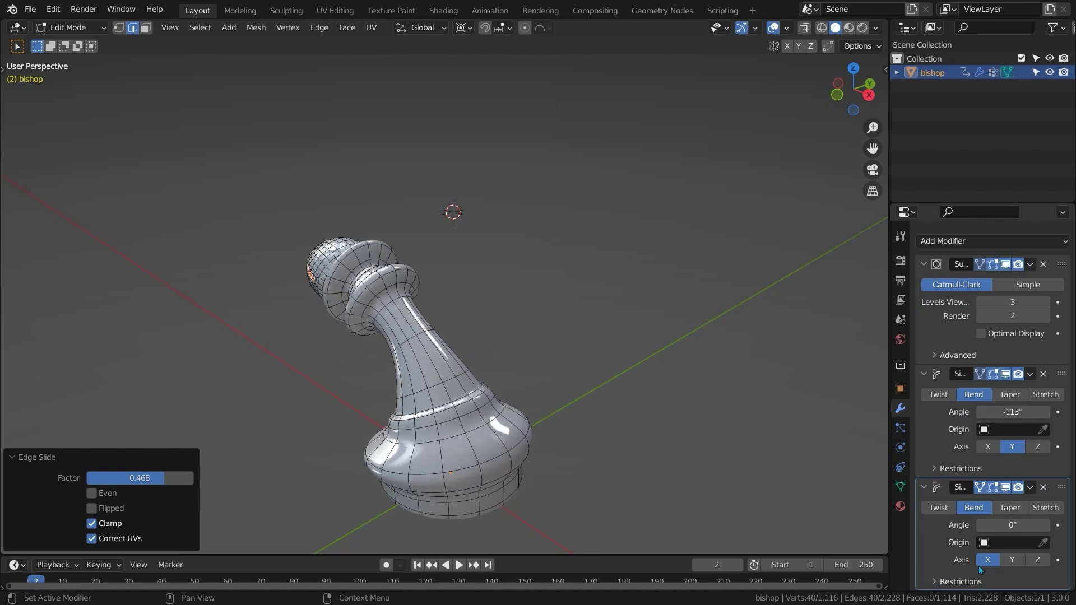
pyautogui.moveTo(1003, 526); pyautogui.dragTo(937, 525)
pyautogui.moveTo(166, 338); pyautogui.dragTo(392, 269, button='middle')
pyautogui.scroll(3, 552, 299)
pyautogui.moveTo(553, 300); pyautogui.dragTo(533, 324, button='middle')
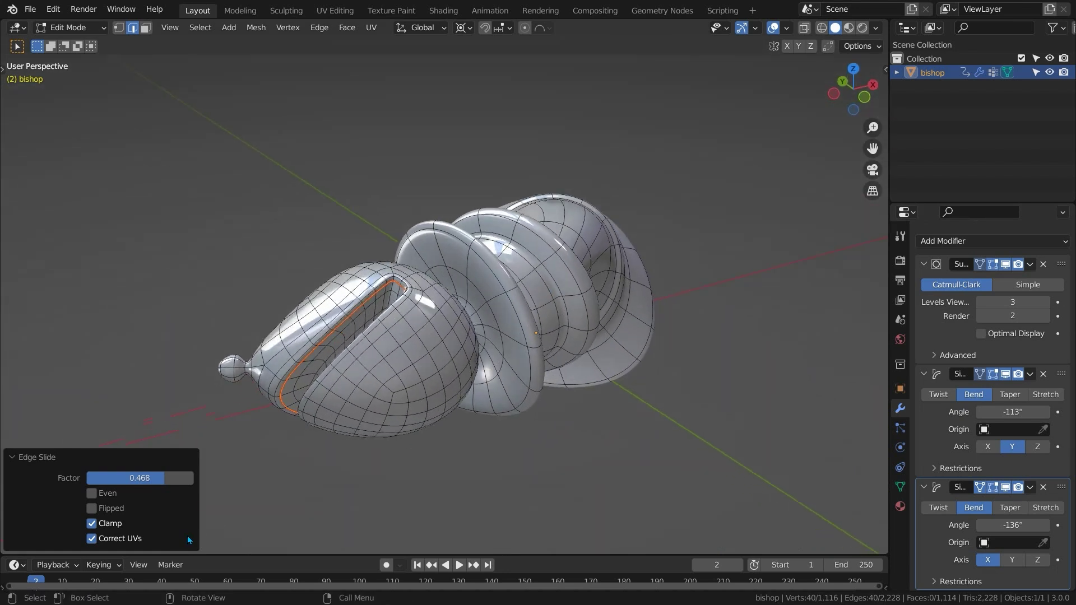
# Compare subdivision previews at levels 2, 1 and 3, leaving it at level 1.
pyautogui.press('Left')
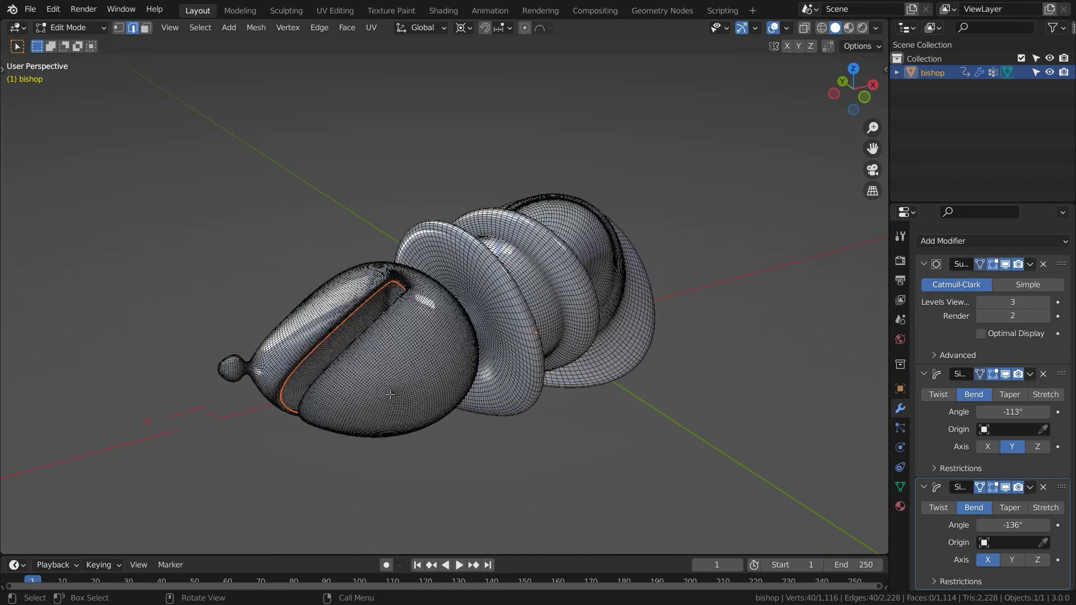
pyautogui.click(396, 371)
pyautogui.press('Tab')
pyautogui.hotkey('ctrl', '2')
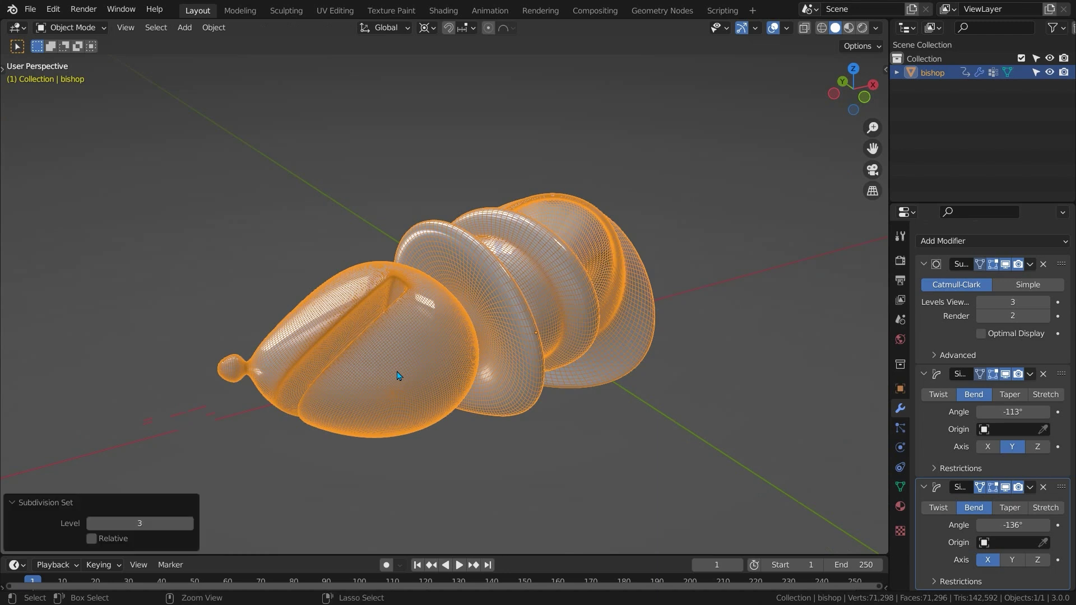
pyautogui.hotkey('ctrl', '1')
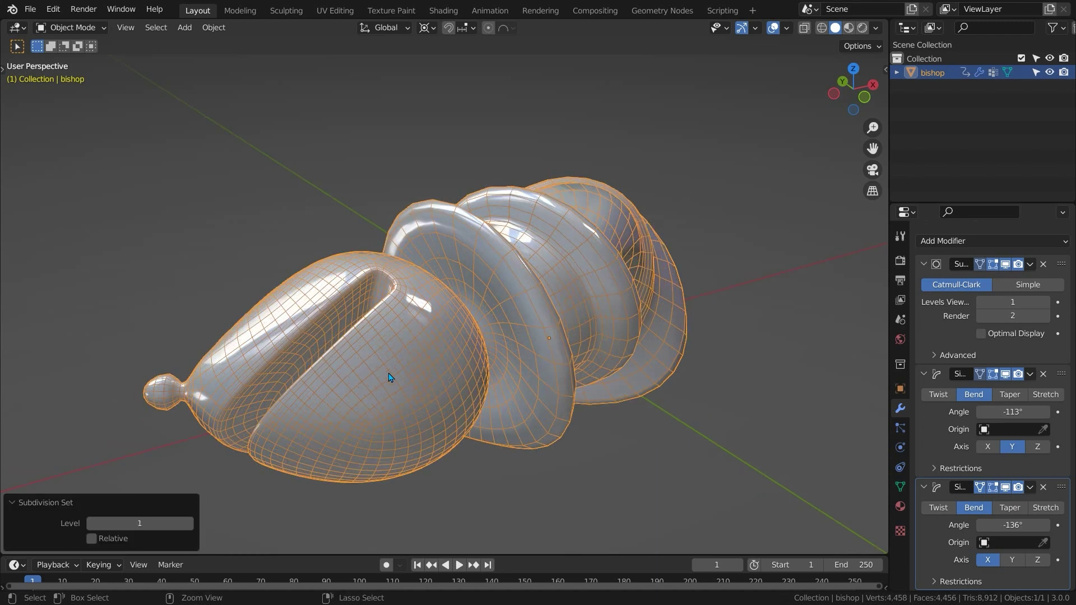
pyautogui.hotkey('ctrl', '3')
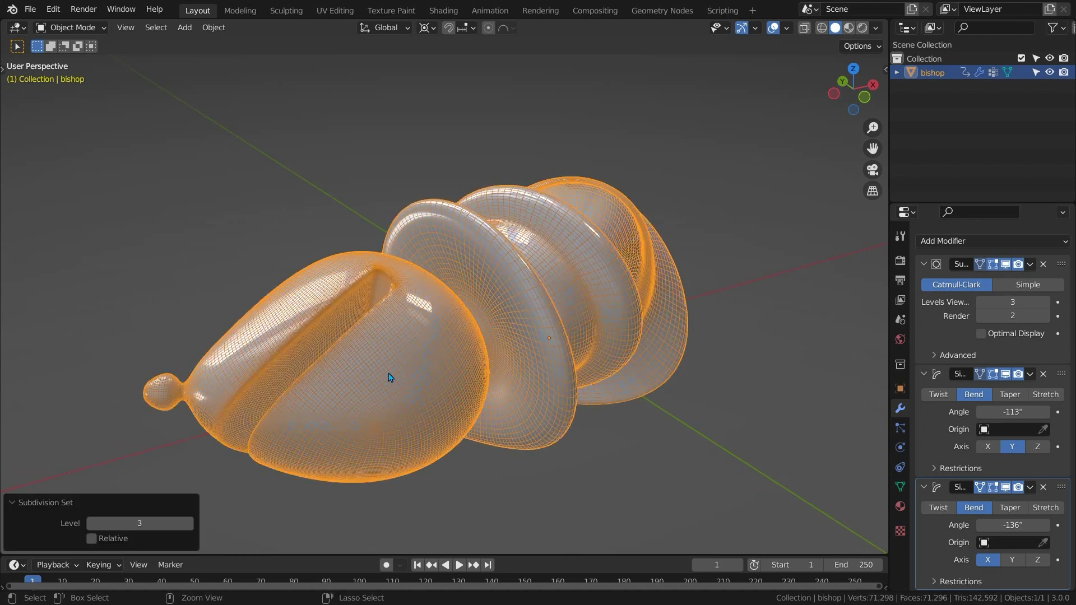
pyautogui.hotkey('ctrl', '1')
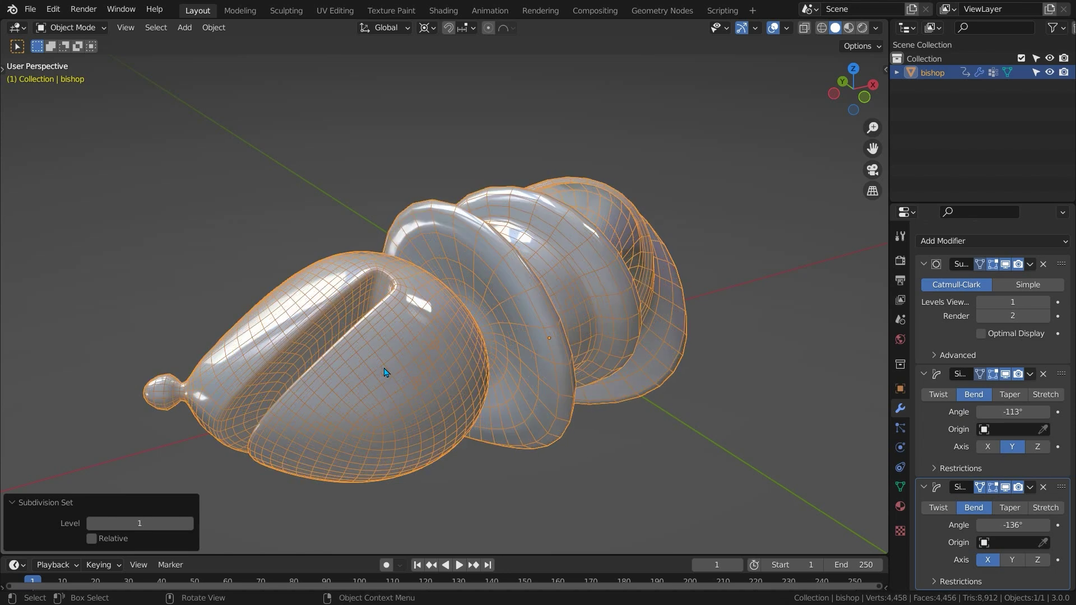
pyautogui.scroll(-2, 385, 372)
pyautogui.moveTo(387, 373); pyautogui.dragTo(423, 336, button='middle')
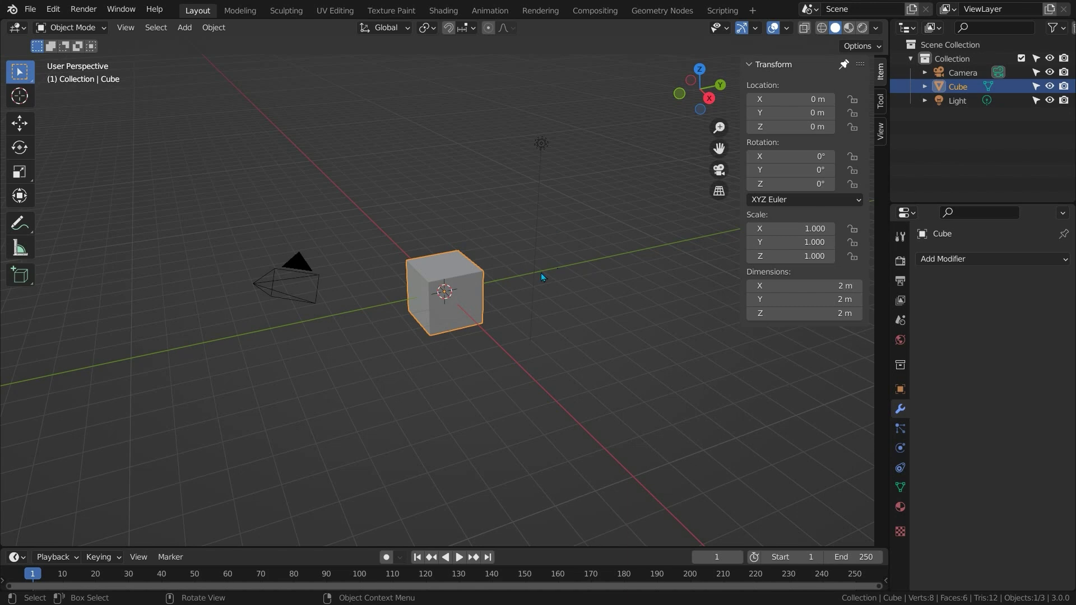
# Switch to front orthographic view and bring up the Add > Image menu.
pyautogui.press('KP_1')
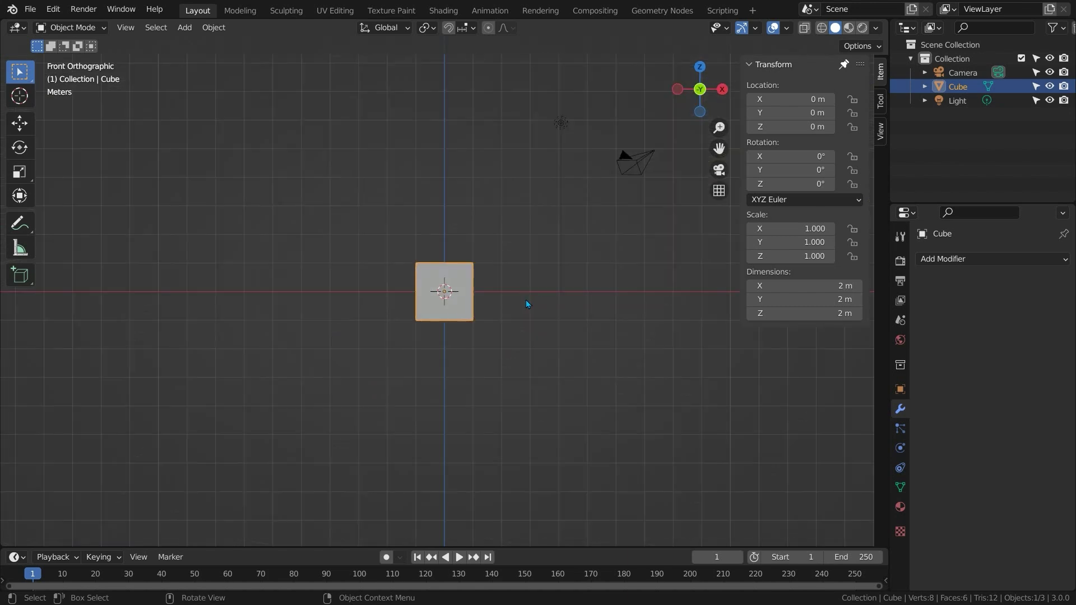
pyautogui.hotkey('shift', 'a')
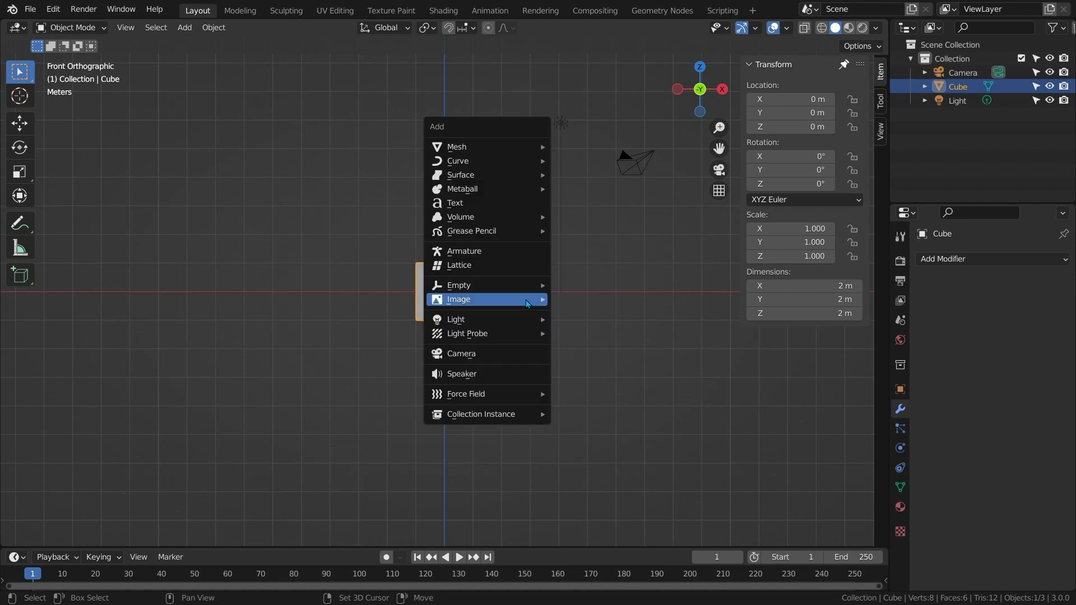
pyautogui.moveTo(527, 304)
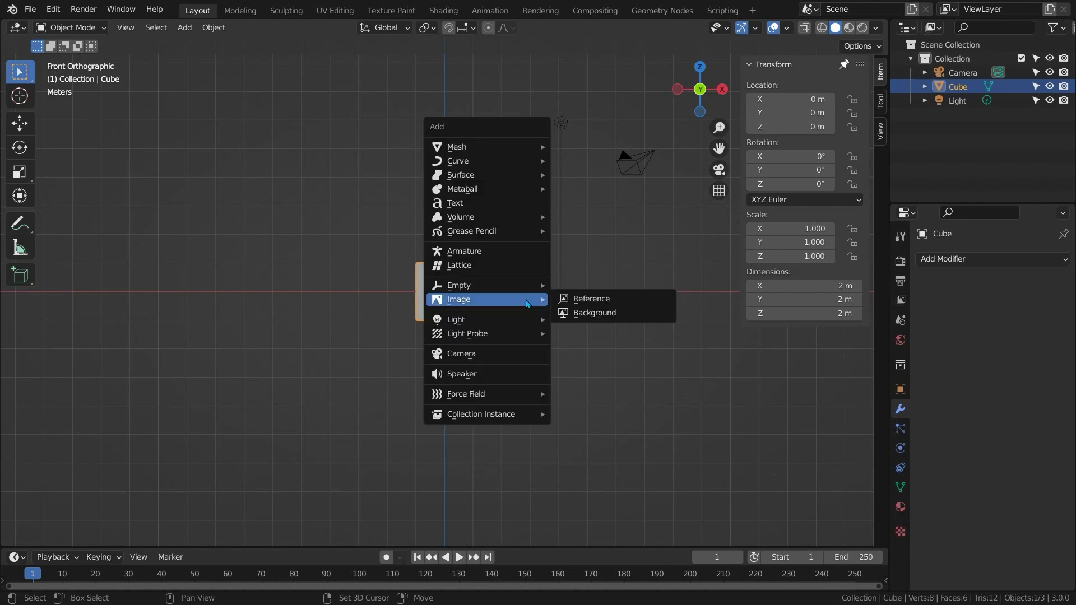
# Load bishop reference.jpg from the Reference Images folder as a reference image.
pyautogui.click(594, 299)
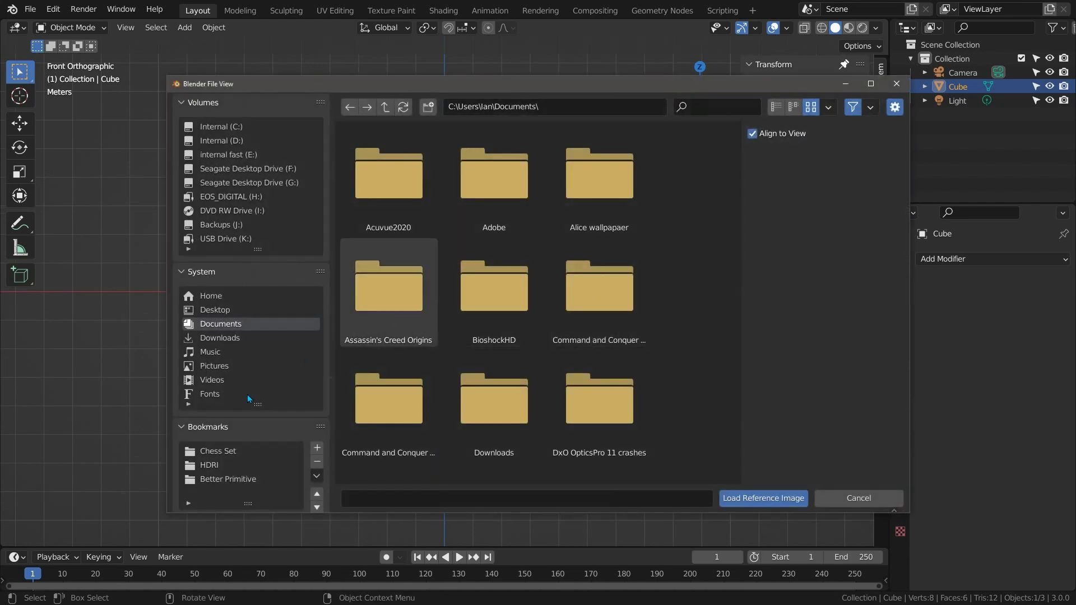
pyautogui.click(219, 451)
pyautogui.doubleClick(493, 193)
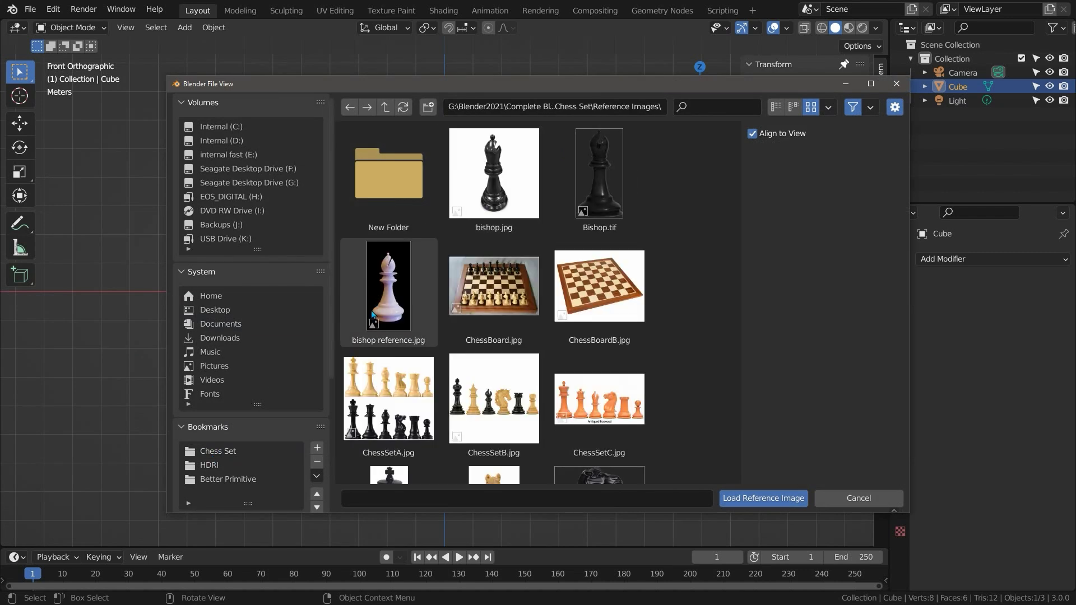
pyautogui.click(414, 314)
pyautogui.click(781, 498)
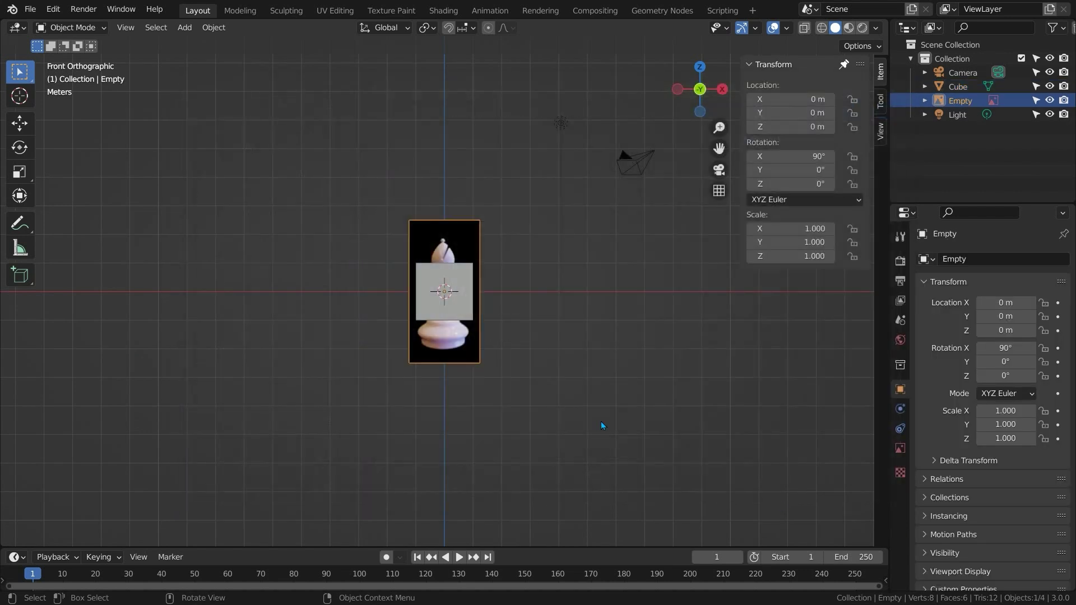
pyautogui.scroll(4, 451, 348)
pyautogui.scroll(-1, 452, 348)
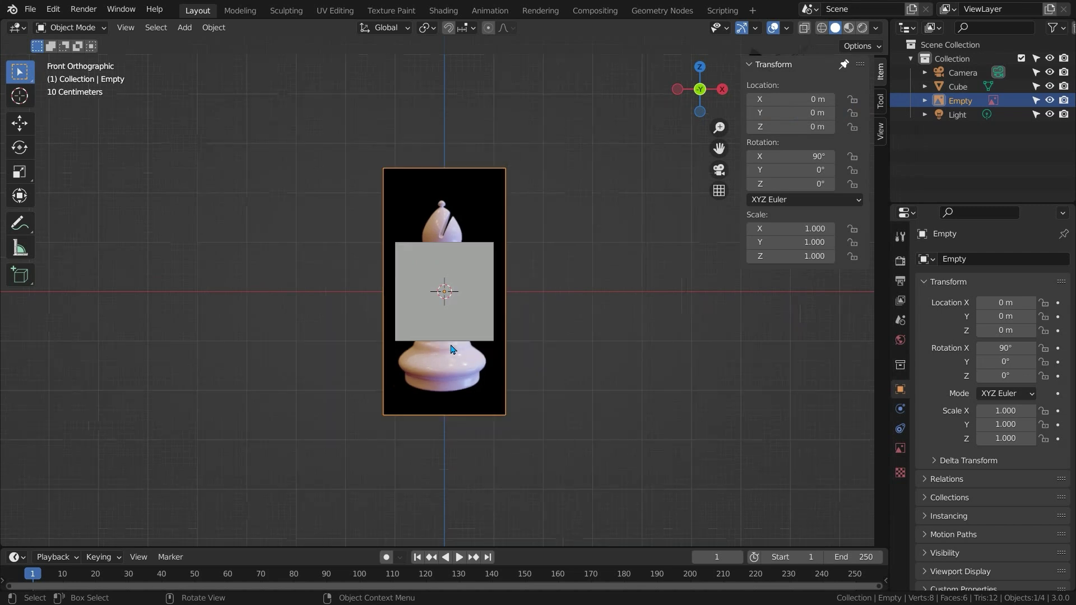
# Set the reference's Offset Y to 0, depth to Front and opacity to 0.5.
pyautogui.click(900, 449)
pyautogui.click(1007, 325)
pyautogui.write('0')
pyautogui.press('Return')
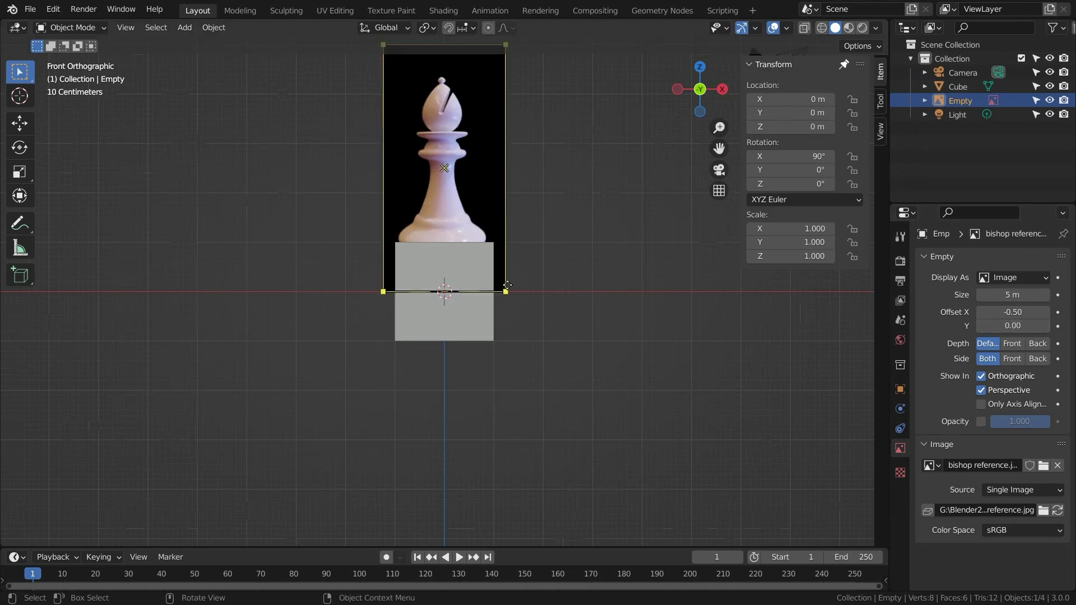
pyautogui.click(1013, 344)
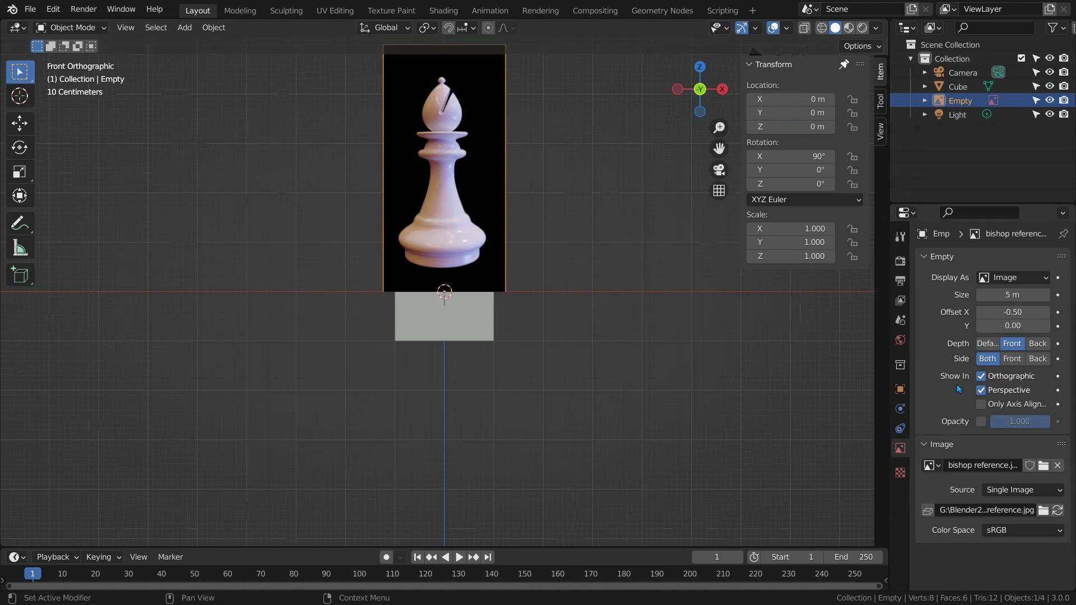
pyautogui.click(981, 422)
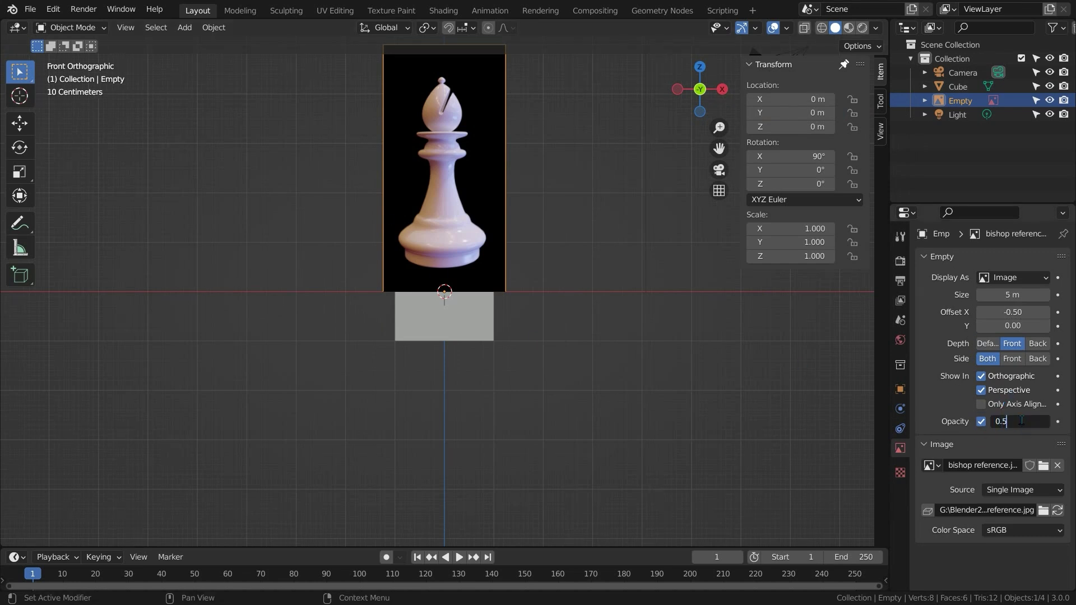
pyautogui.press('Return')
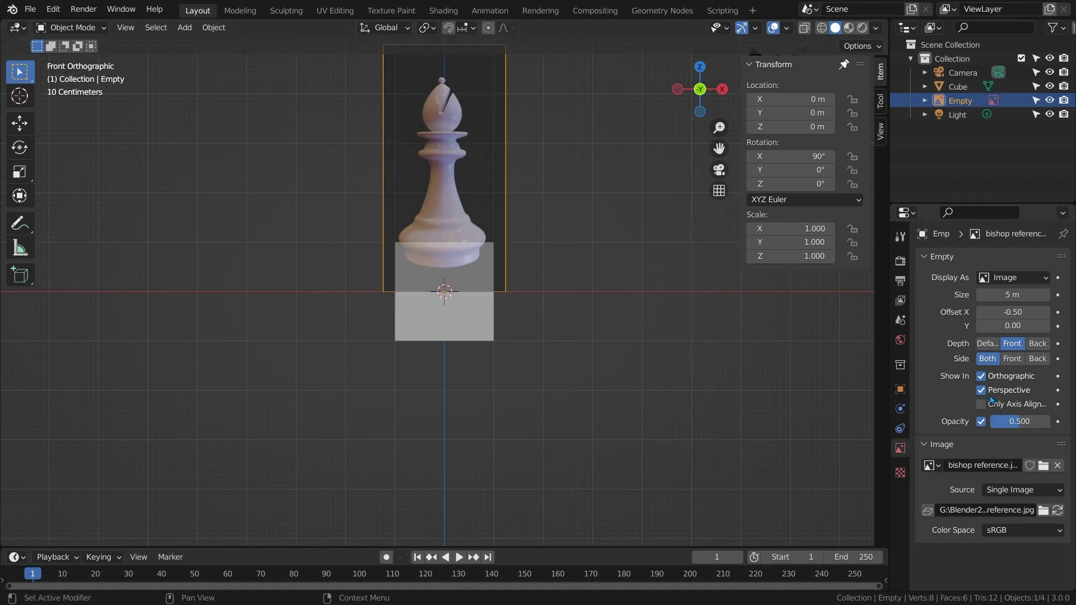
# Show the reference only in axis-aligned views and rename it 'Bishop Reference'.
pyautogui.click(981, 404)
pyautogui.moveTo(598, 219); pyautogui.dragTo(539, 250, button='middle')
pyautogui.press('KP_1')
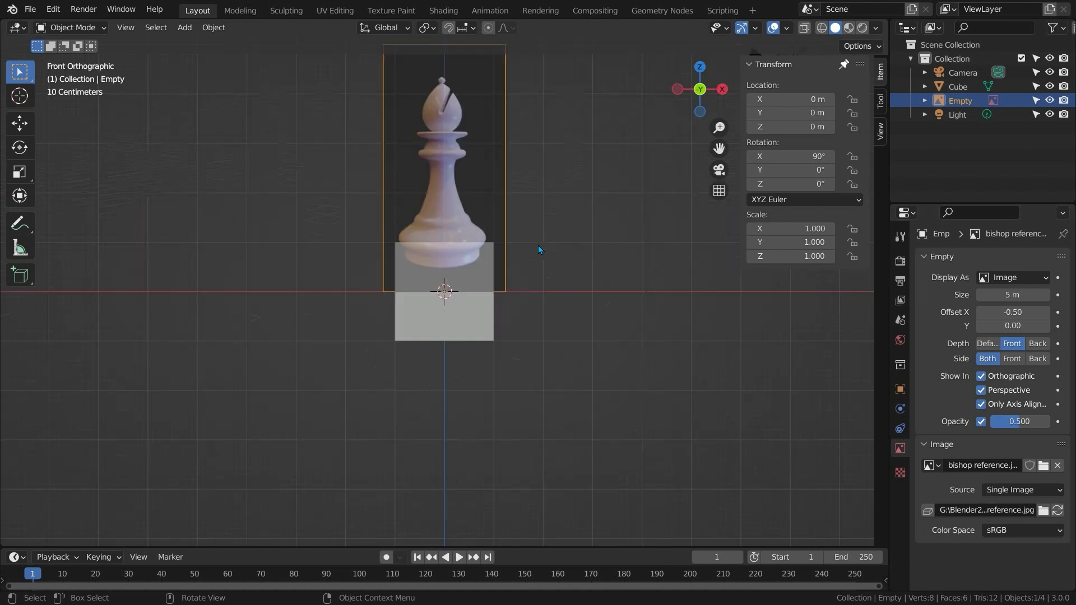
pyautogui.scroll(2, 452, 308)
pyautogui.scroll(1, 452, 307)
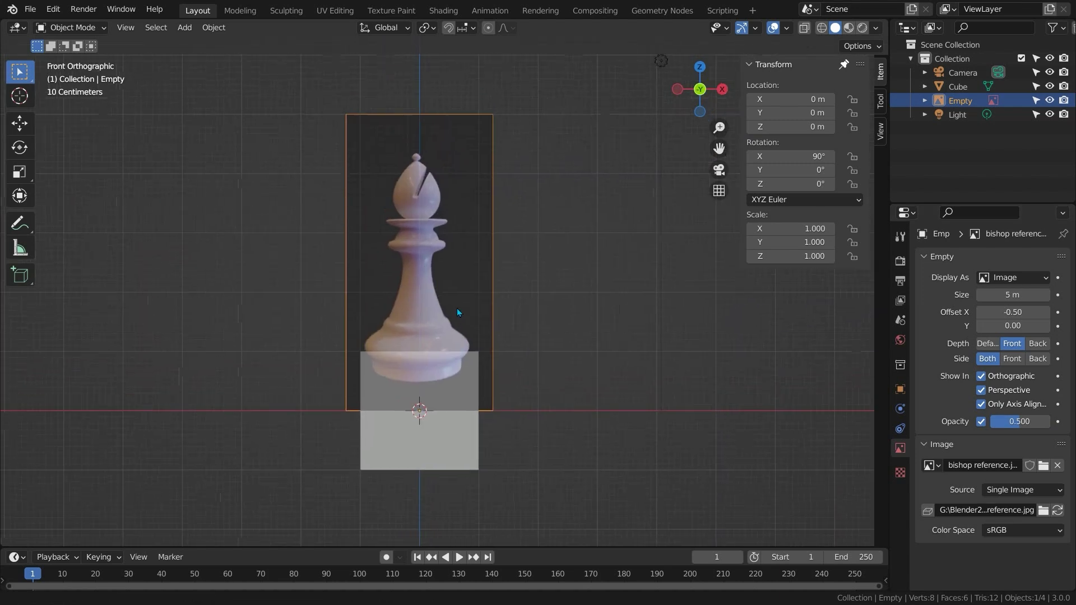
pyautogui.press('F2')
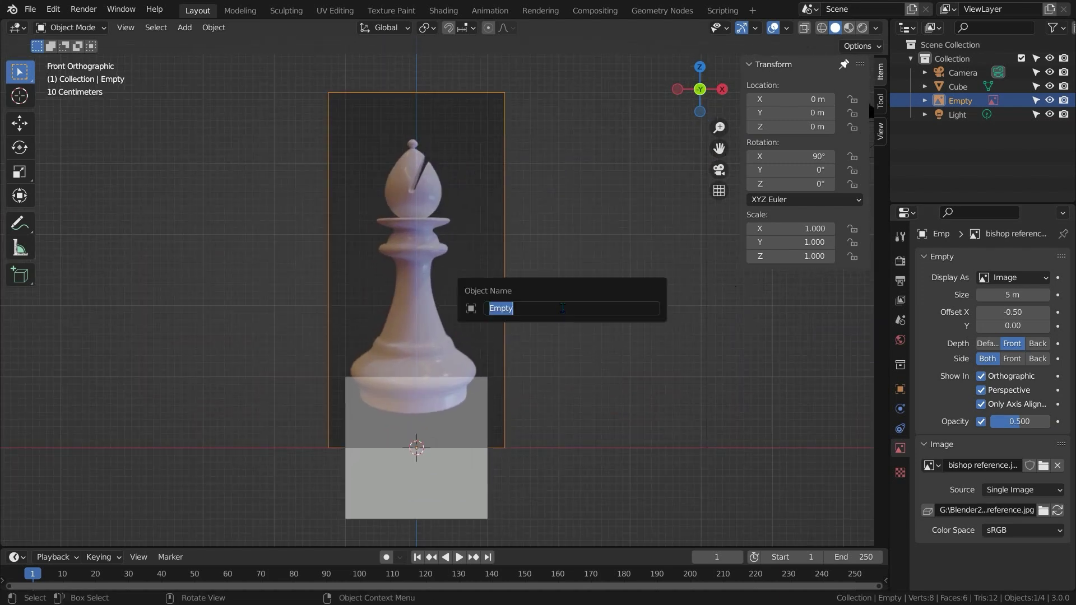
pyautogui.write('Bishop Reference')
pyautogui.press('Return')
# Move the reference to X 0.07088 m, Z -0.48041 m and enable outliner selectability toggles.
pyautogui.press('g')
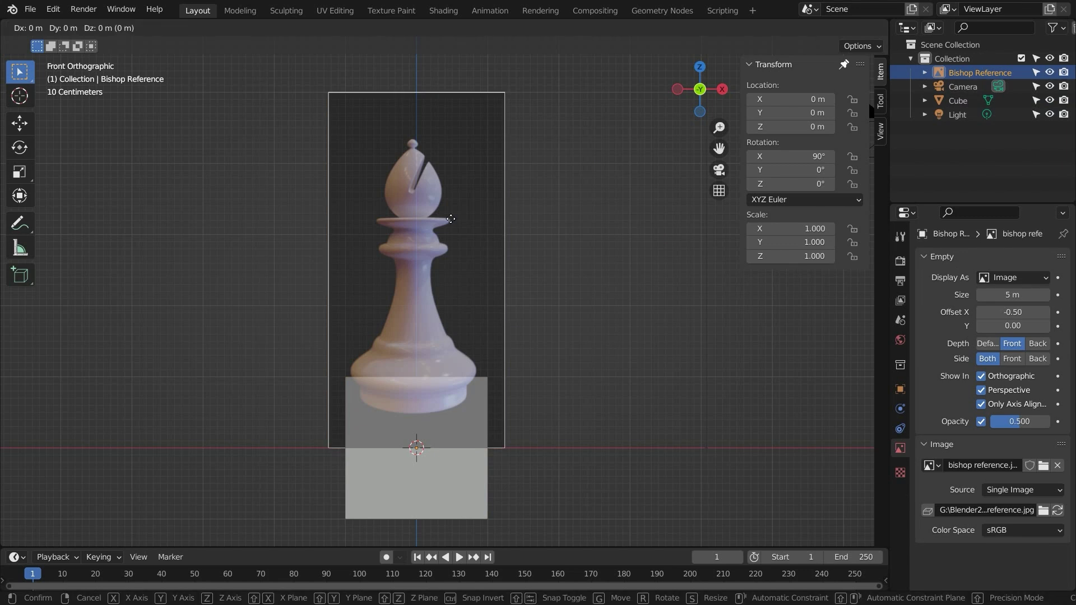
pyautogui.click(454, 228)
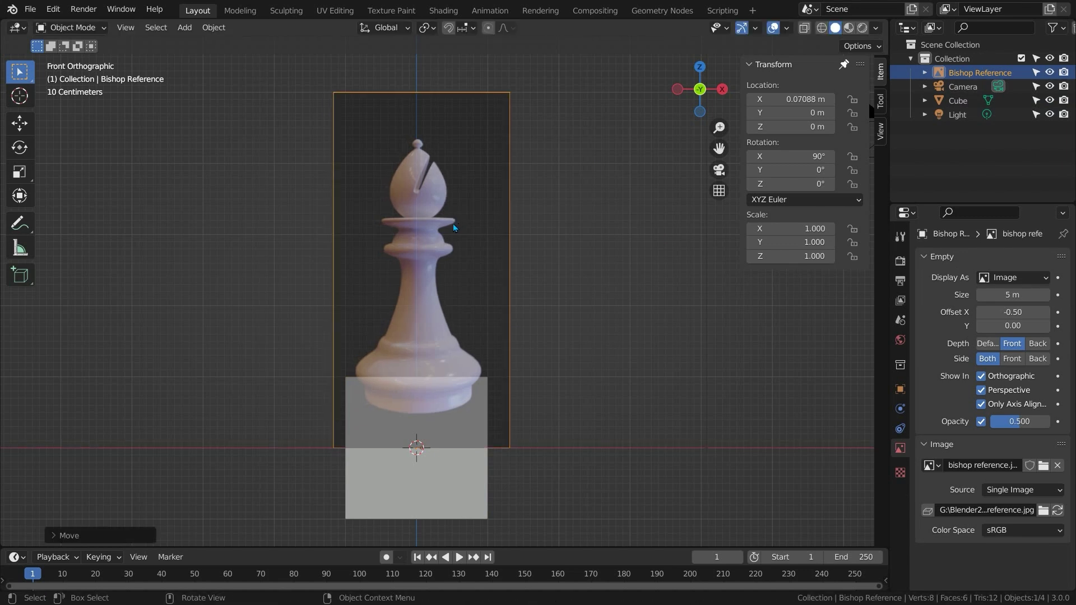
pyautogui.press('g')
pyautogui.press('z')
pyautogui.click(642, 289)
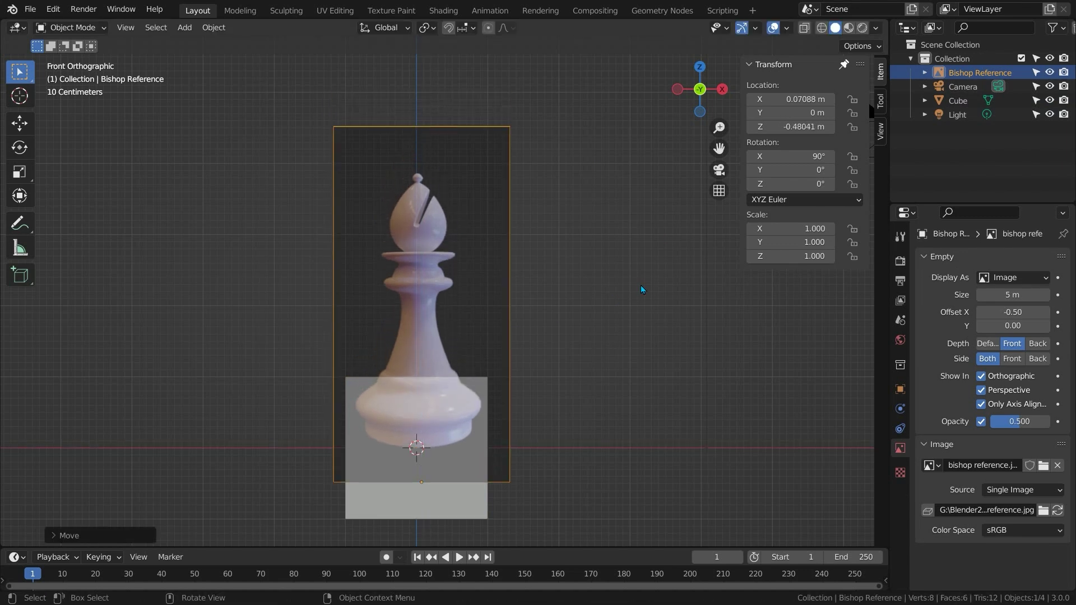
pyautogui.click(1036, 73)
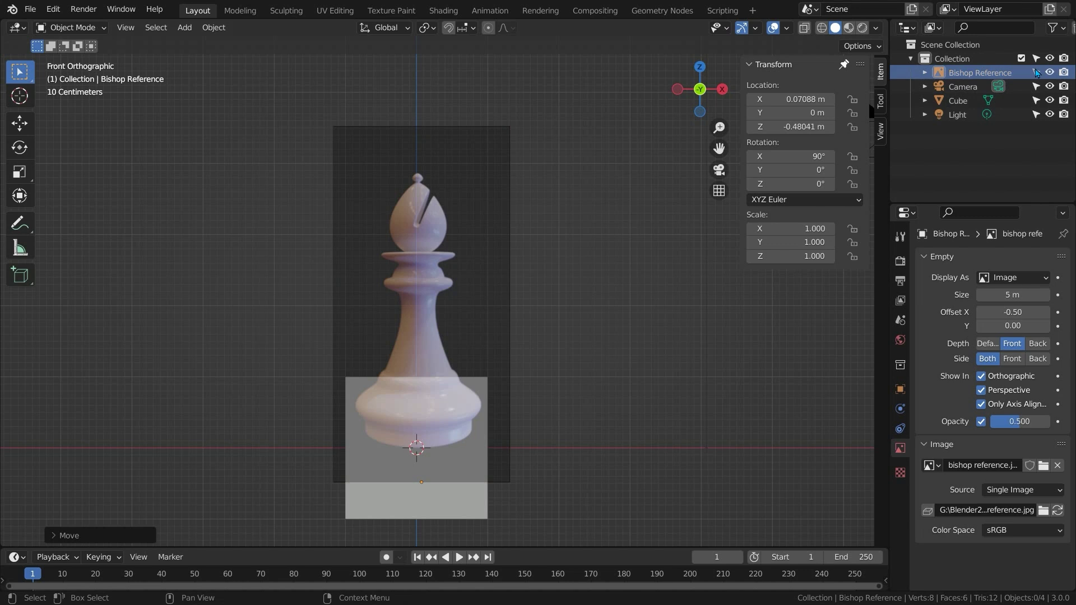
pyautogui.click(1056, 29)
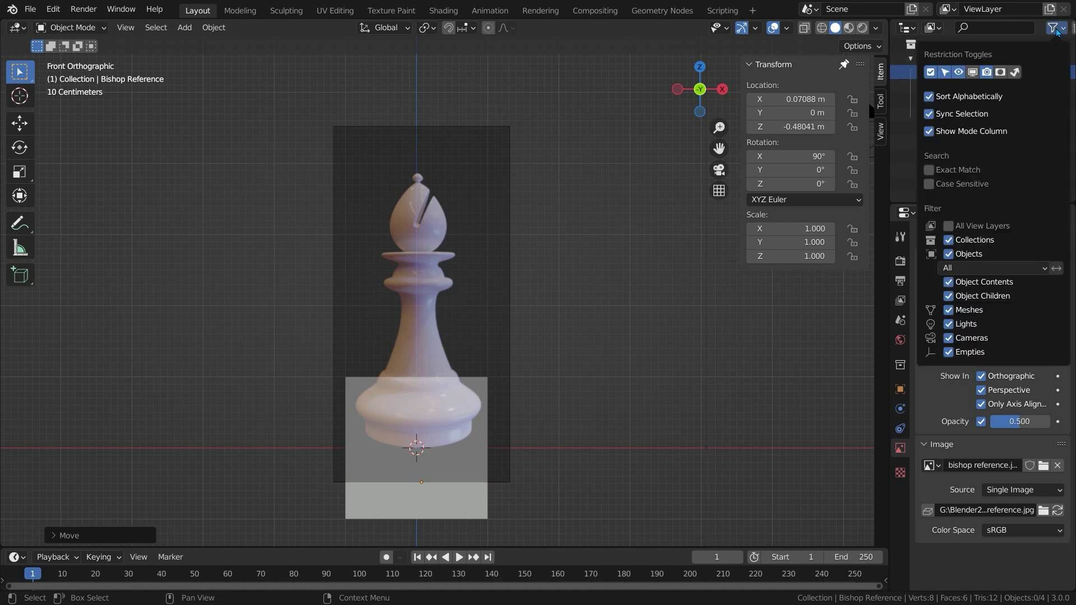
pyautogui.click(945, 71)
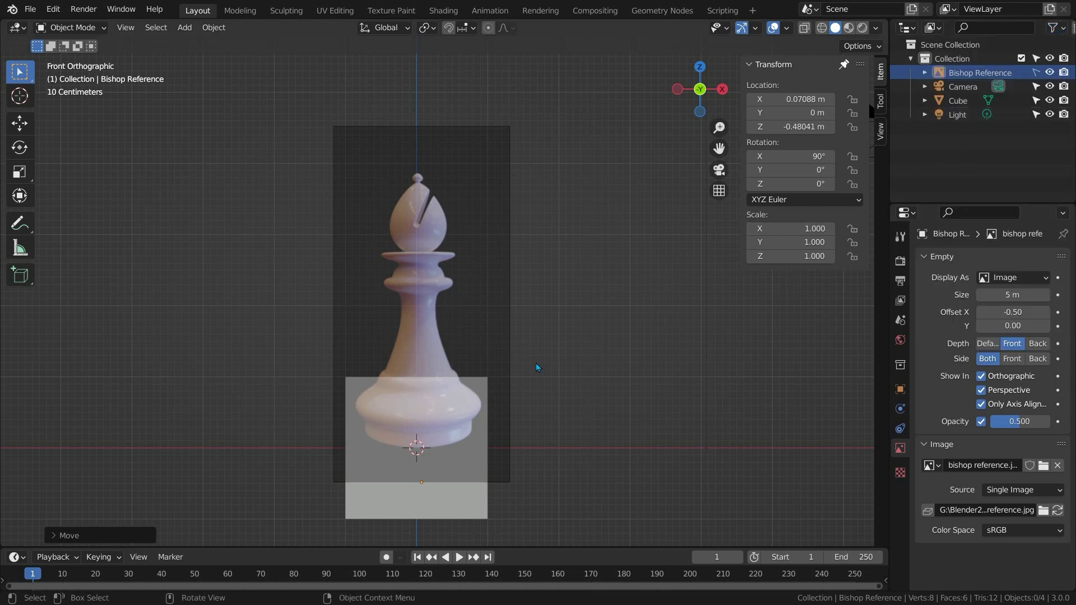
# Replace the cube with a mesh circle scaled to the bishop's base in front view.
pyautogui.click(472, 457)
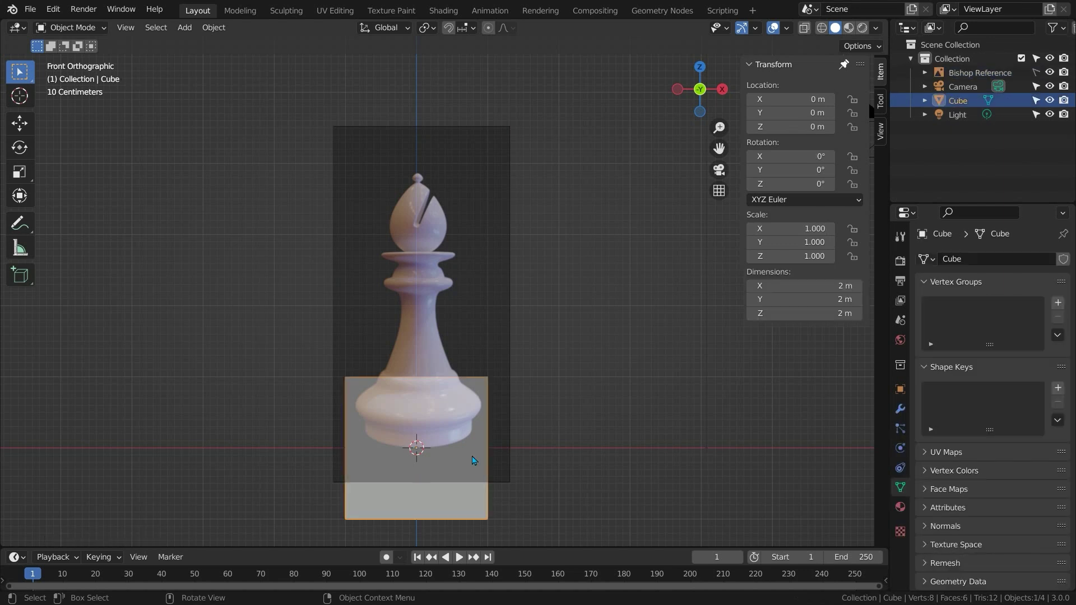
pyautogui.press('Delete')
pyautogui.moveTo(510, 421); pyautogui.dragTo(557, 341, button='middle')
pyautogui.hotkey('shift', 'a')
pyautogui.moveTo(528, 189)
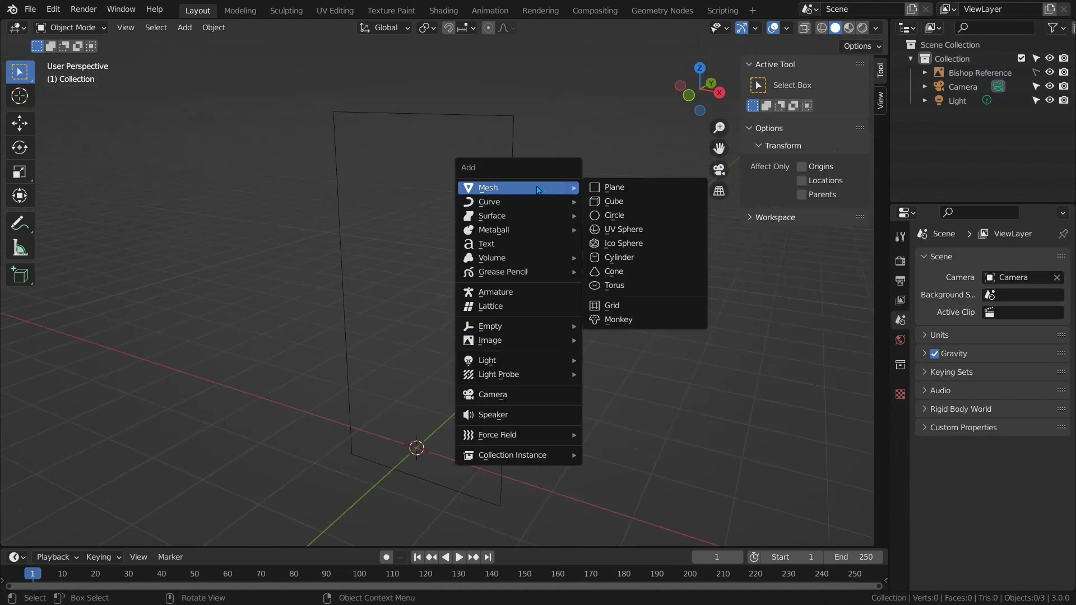
pyautogui.click(627, 215)
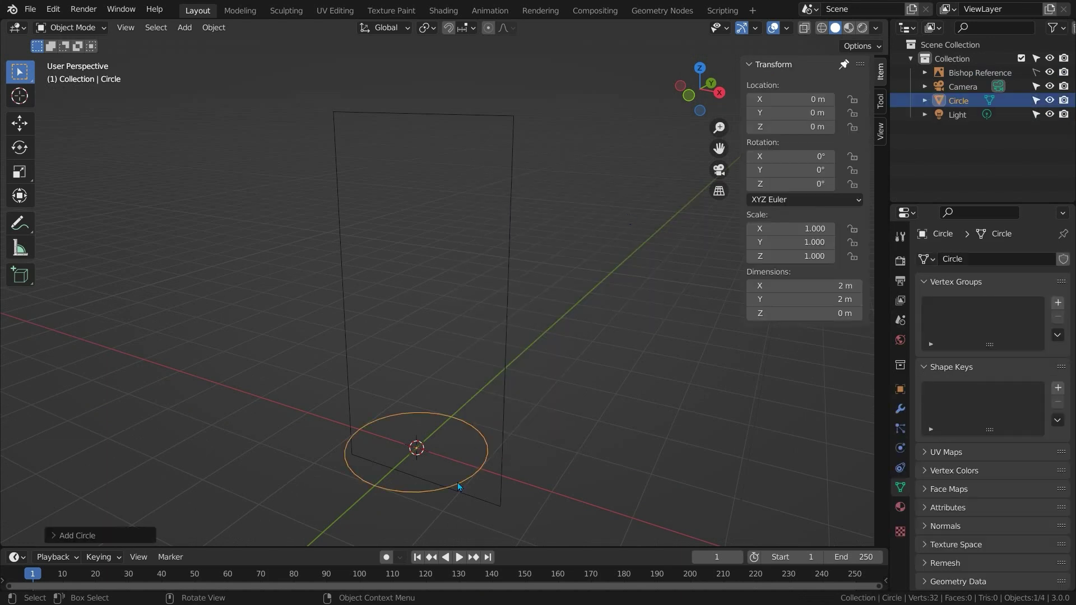
pyautogui.press('KP_1')
pyautogui.press('Tab')
pyautogui.press('s')
pyautogui.click(462, 445)
# Extrude and scale rings upward to form the base and its flare.
pyautogui.press('e')
pyautogui.press('z')
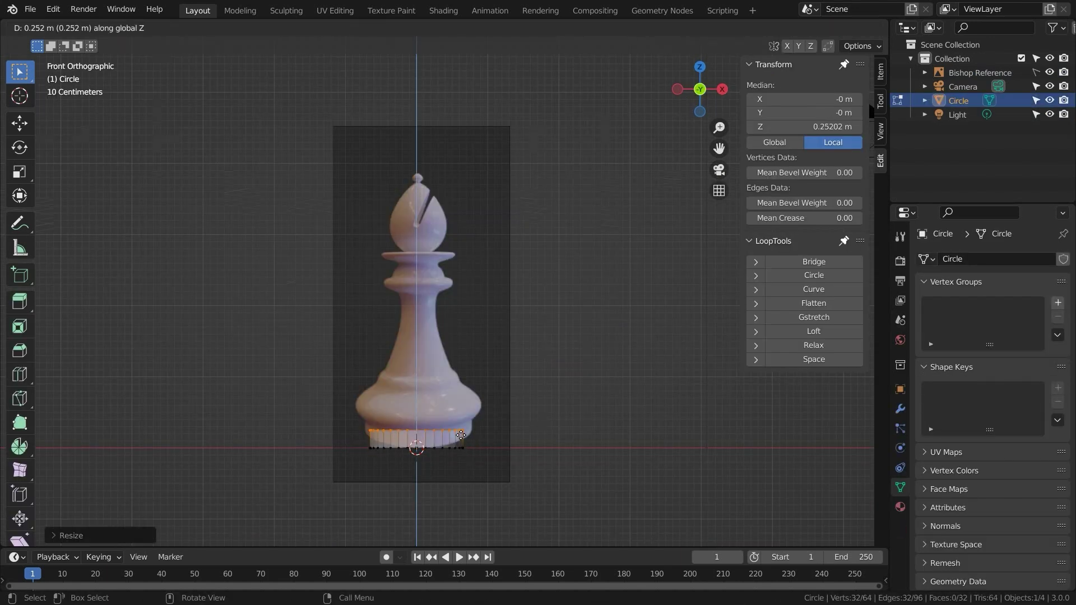
pyautogui.click(460, 436)
pyautogui.press('e')
pyautogui.click(476, 415)
pyautogui.press('s')
pyautogui.click(493, 413)
pyautogui.press('e')
pyautogui.click(499, 392)
pyautogui.press('s')
pyautogui.click(501, 396)
# Extrude rings up to a narrowed neck and out to the collar.
pyautogui.press('e')
pyautogui.click(496, 387)
pyautogui.press('e')
pyautogui.click(476, 336)
pyautogui.press('s')
pyautogui.click(475, 331)
pyautogui.press('e')
pyautogui.click(474, 294)
pyautogui.press('s')
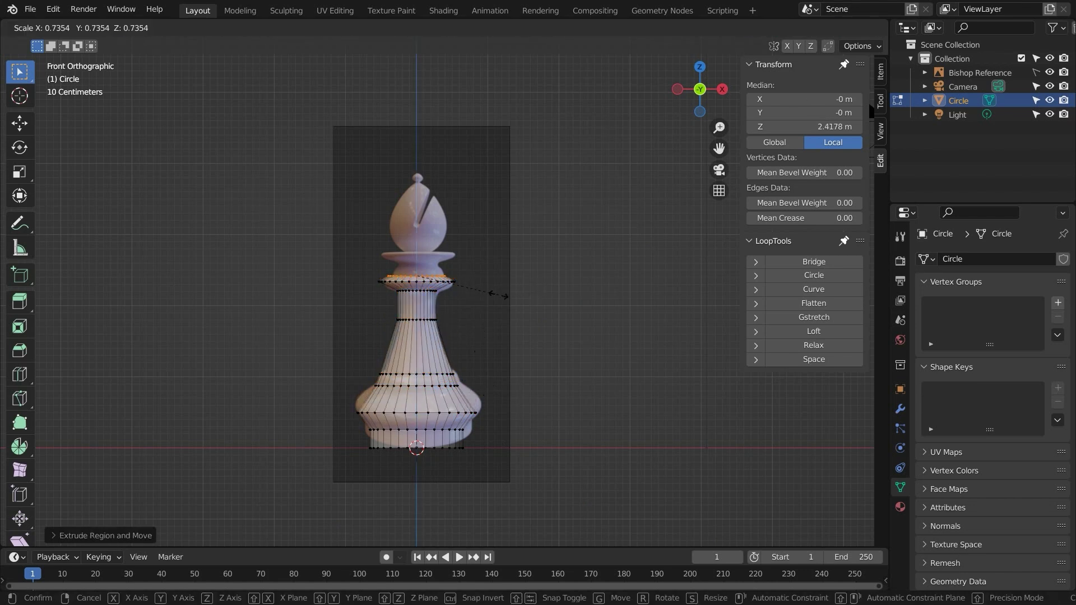
pyautogui.click(498, 293)
# Extrude the top collar rings and scale the final ring to 0 to close the top.
pyautogui.press('e')
pyautogui.click(503, 279)
pyautogui.press('s')
pyautogui.click(504, 277)
pyautogui.press('e')
pyautogui.click(504, 275)
pyautogui.press('s')
pyautogui.click(616, 260)
pyautogui.press('e')
pyautogui.click(617, 255)
pyautogui.moveTo(616, 255); pyautogui.dragTo(539, 349, button='middle')
pyautogui.press('s')
pyautogui.press('0')
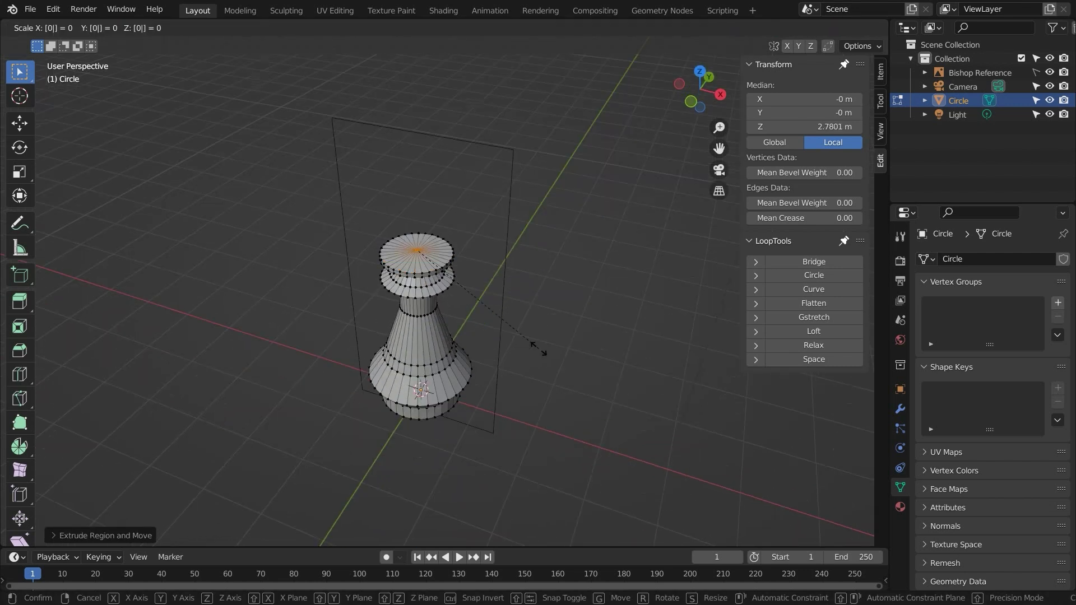
pyautogui.click(540, 349)
# Leave Edit Mode and smooth the piece with a Ctrl+3 subdivision preview.
pyautogui.scroll(2, 416, 338)
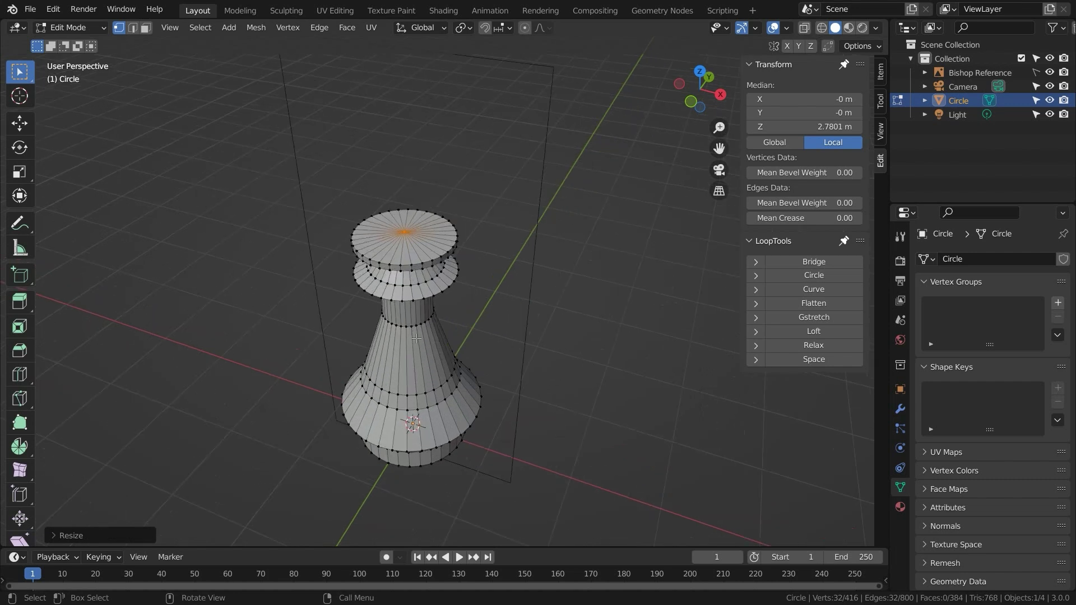
pyautogui.moveTo(461, 355); pyautogui.dragTo(533, 350, button='middle')
pyautogui.press('Tab')
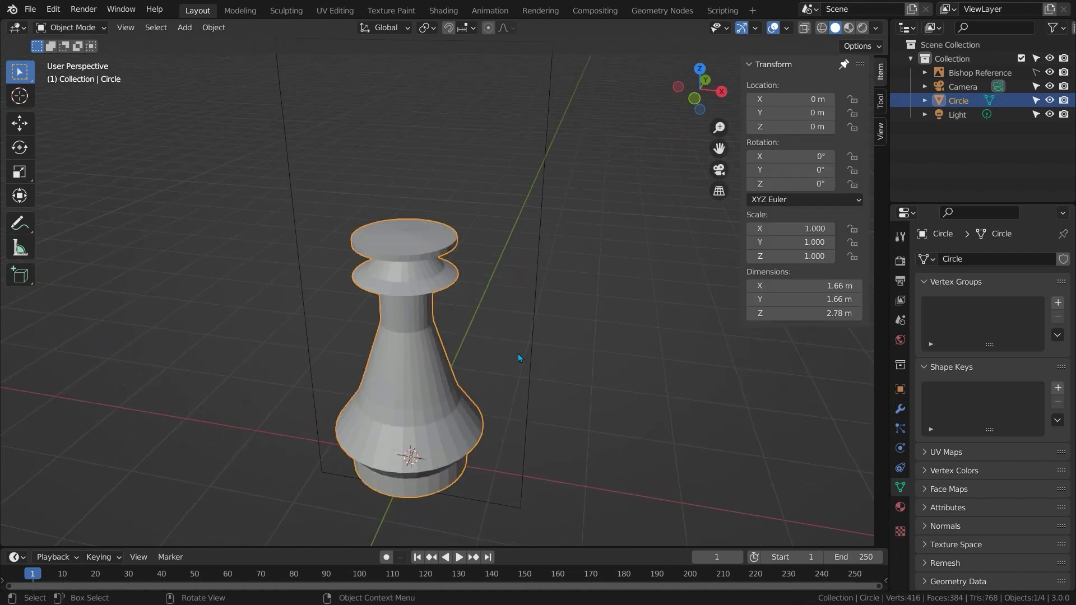
pyautogui.hotkey('ctrl', '3')
pyautogui.moveTo(469, 362); pyautogui.dragTo(486, 358, button='middle')
# Add a UV sphere, shrink it and raise it onto the collar.
pyautogui.hotkey('shift', 'a')
pyautogui.moveTo(483, 330)
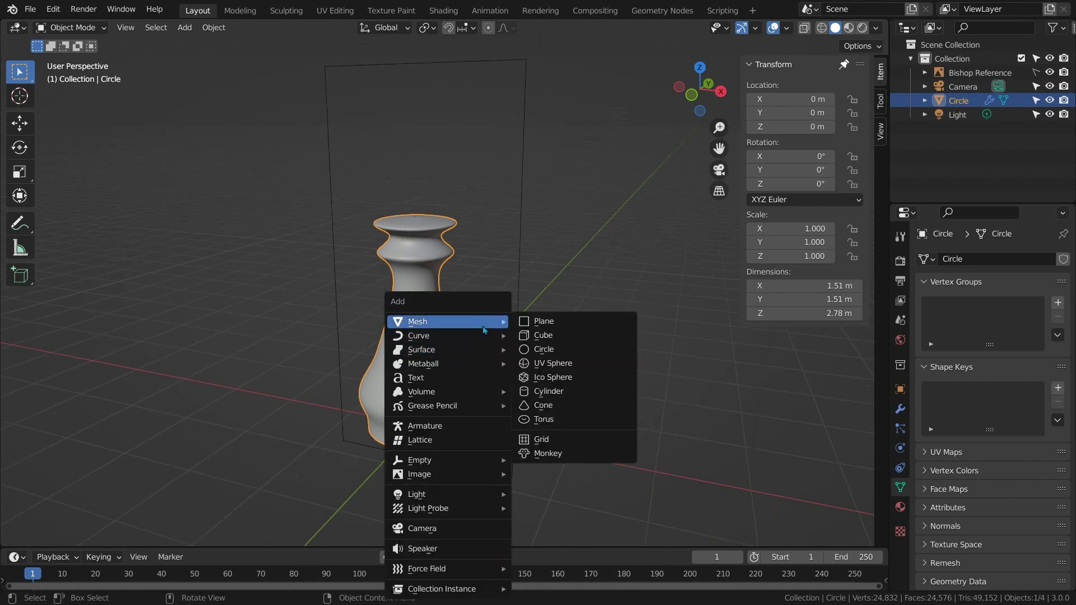
pyautogui.click(554, 364)
pyautogui.press('s')
pyautogui.click(482, 419)
pyautogui.press('g')
pyautogui.press('z')
pyautogui.click(468, 196)
# Enlarge the sphere and stretch it vertically into a 1.25 m tall egg-shaped head.
pyautogui.press('s')
pyautogui.click(507, 196)
pyautogui.press('s')
pyautogui.press('z')
pyautogui.click(433, 236)
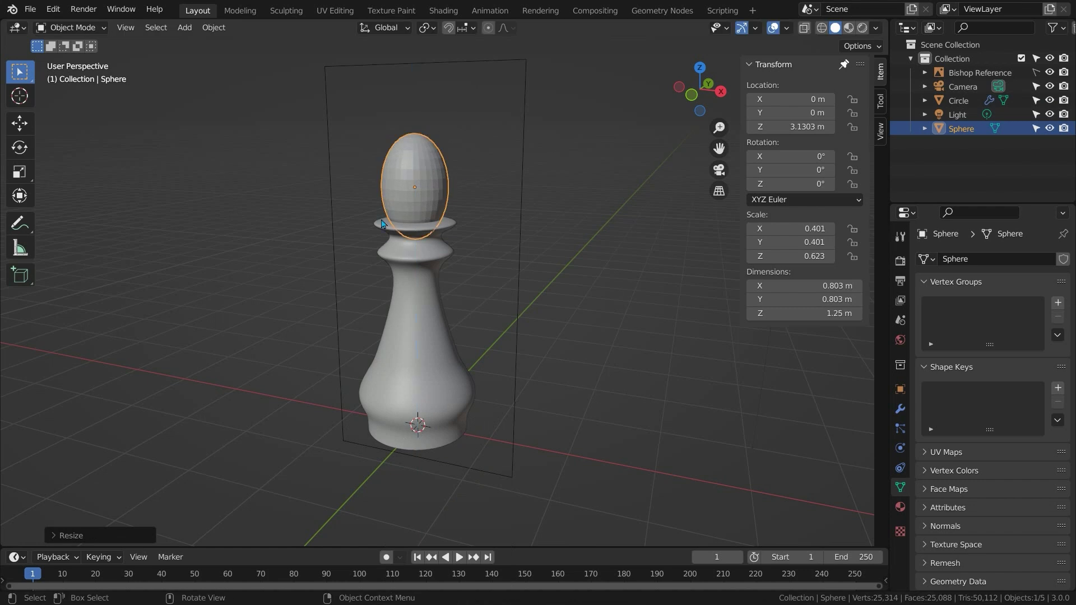
pyautogui.moveTo(384, 225); pyautogui.dragTo(468, 274, button='middle')
pyautogui.scroll(2, 463, 236)
pyautogui.click(492, 268)
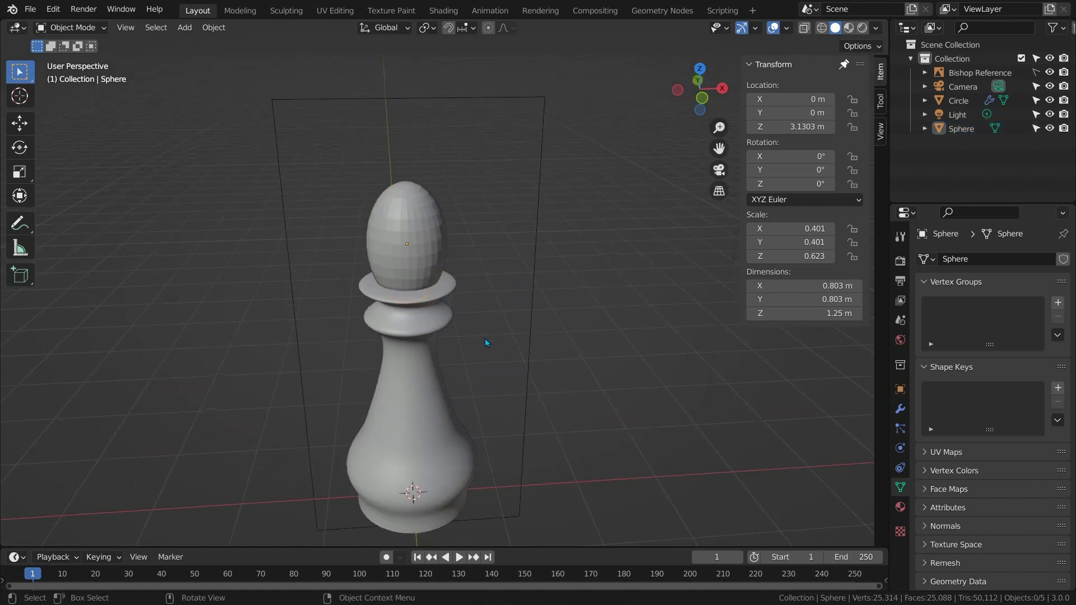
pyautogui.moveTo(484, 339); pyautogui.dragTo(442, 326, button='middle')
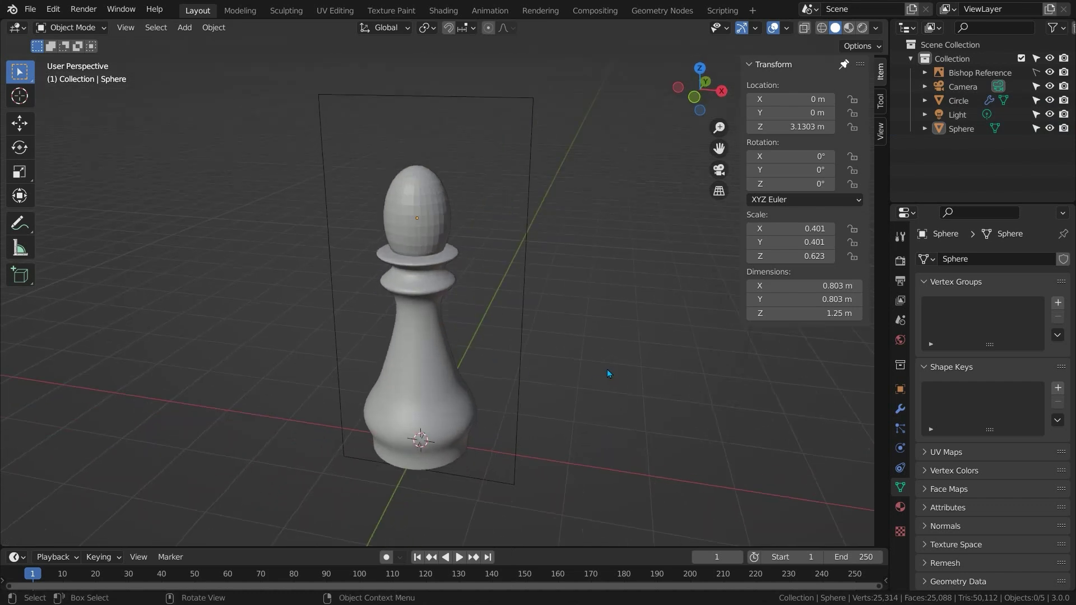
pyautogui.hotkey('shift', 'a')
# Add a cube flattened to 0.05 on X, raised, tilted on Y and placed through the head.
pyautogui.moveTo(605, 322)
pyautogui.click(674, 336)
pyautogui.write('sx0.05')
pyautogui.press('Return')
pyautogui.press('g')
pyautogui.press('z')
pyautogui.click(514, 150)
pyautogui.press('r')
pyautogui.press('y')
pyautogui.click(518, 193)
pyautogui.press('g')
pyautogui.click(547, 174)
# Give the Sphere head a Boolean modifier cutting with Cube, and apply it.
pyautogui.click(439, 274)
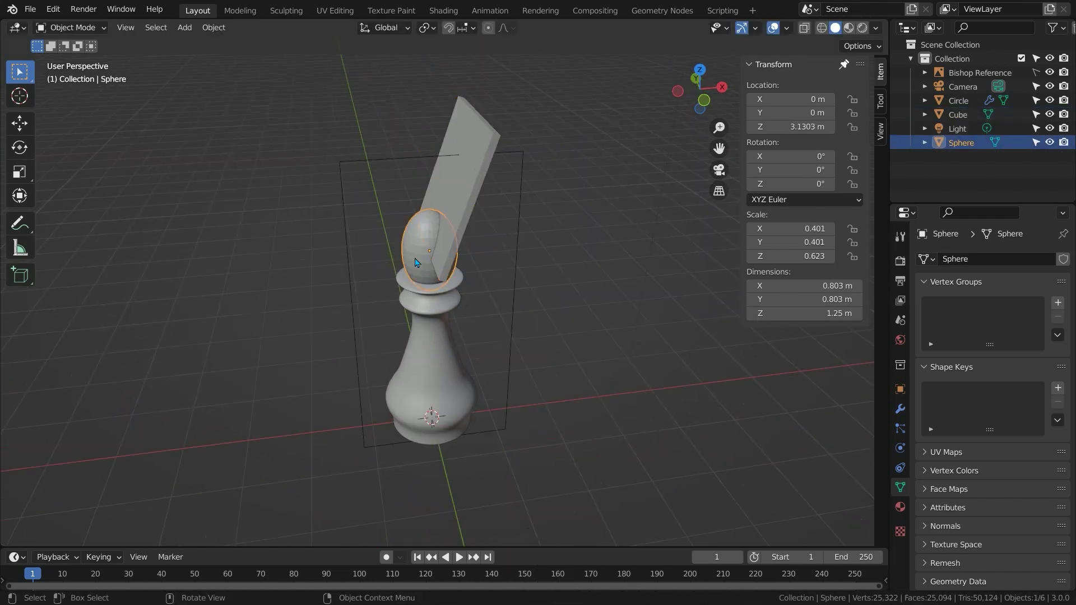
pyautogui.click(900, 408)
pyautogui.click(947, 259)
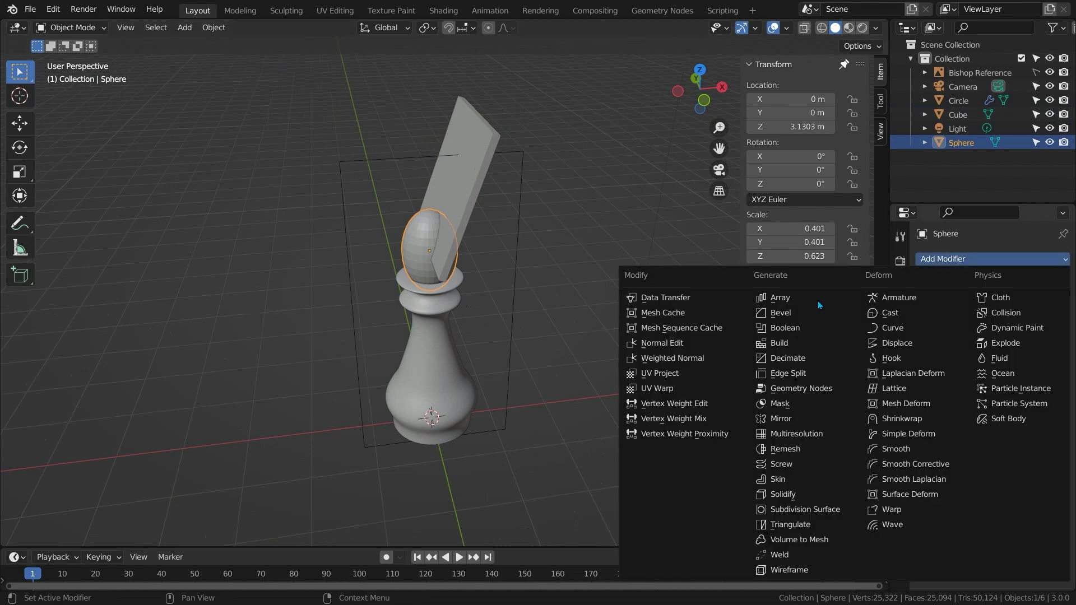
pyautogui.click(788, 328)
pyautogui.click(1012, 337)
pyautogui.click(929, 372)
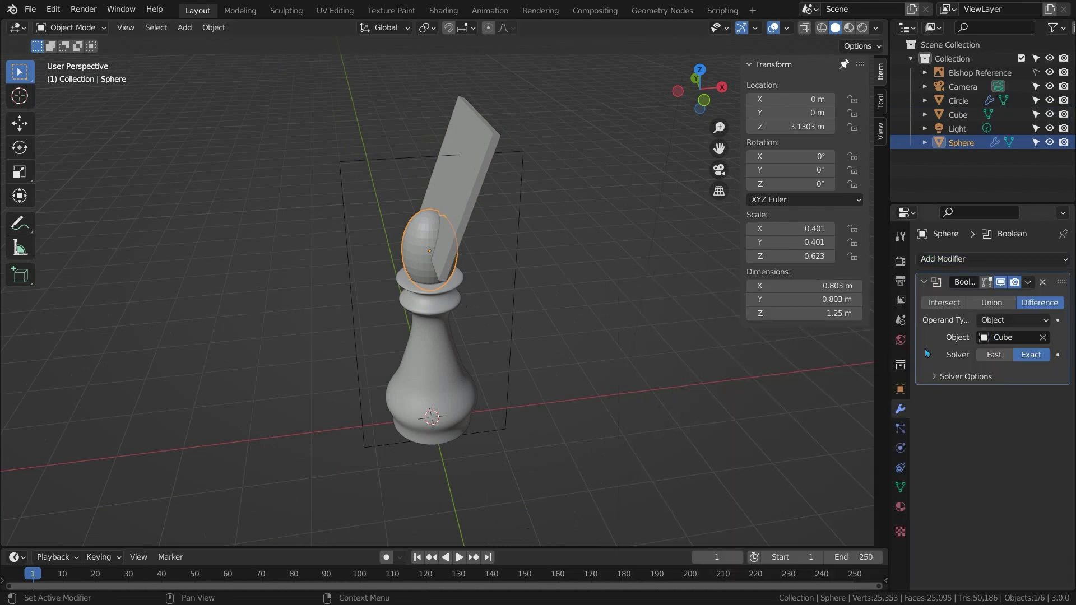
pyautogui.hotkey('ctrl', 'a')
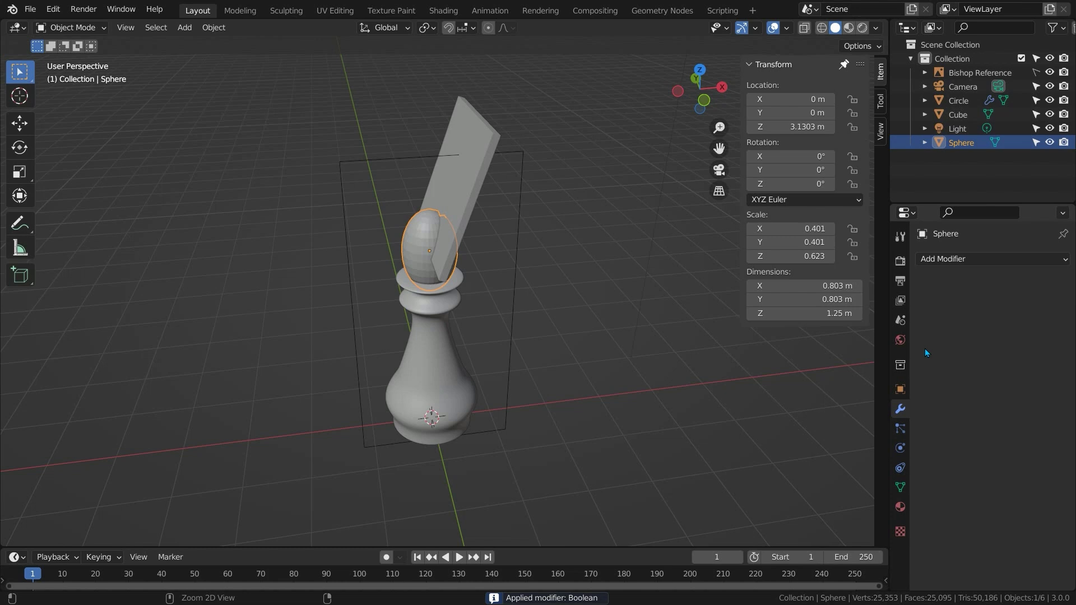
# Delete the Cube slab, leaving a diagonal slot in the head.
pyautogui.click(466, 212)
pyautogui.press('Delete')
pyautogui.moveTo(503, 251); pyautogui.dragTo(474, 238, button='middle')
pyautogui.scroll(2, 471, 236)
pyautogui.scroll(-1, 467, 257)
pyautogui.scroll(5, 467, 275)
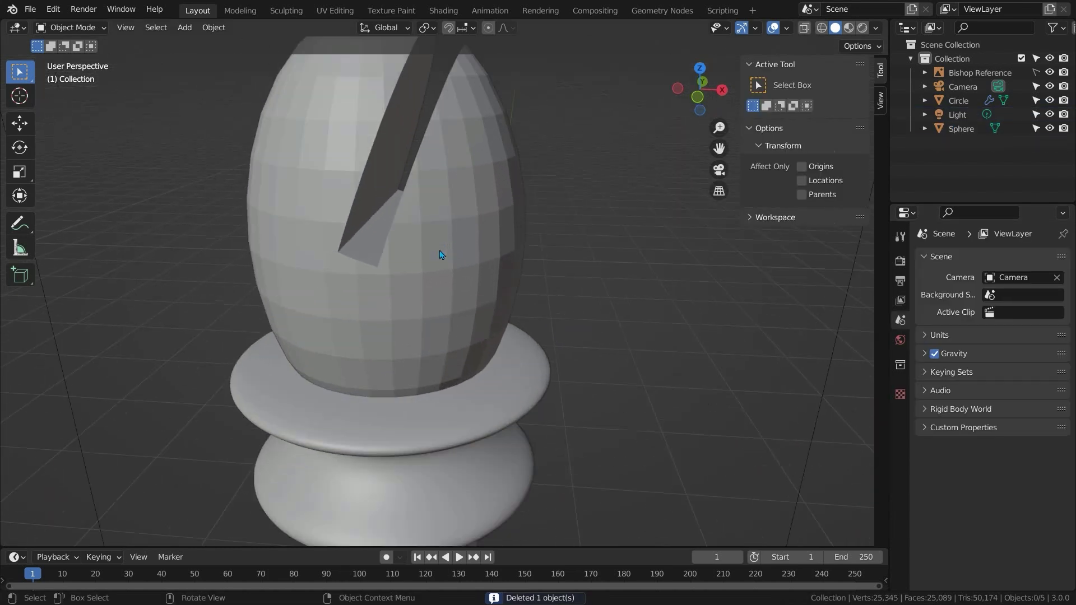
pyautogui.scroll(-2, 441, 255)
# Open the slotted Sphere head in Edit Mode with all vertices selected.
pyautogui.click(440, 257)
pyautogui.press('Tab')
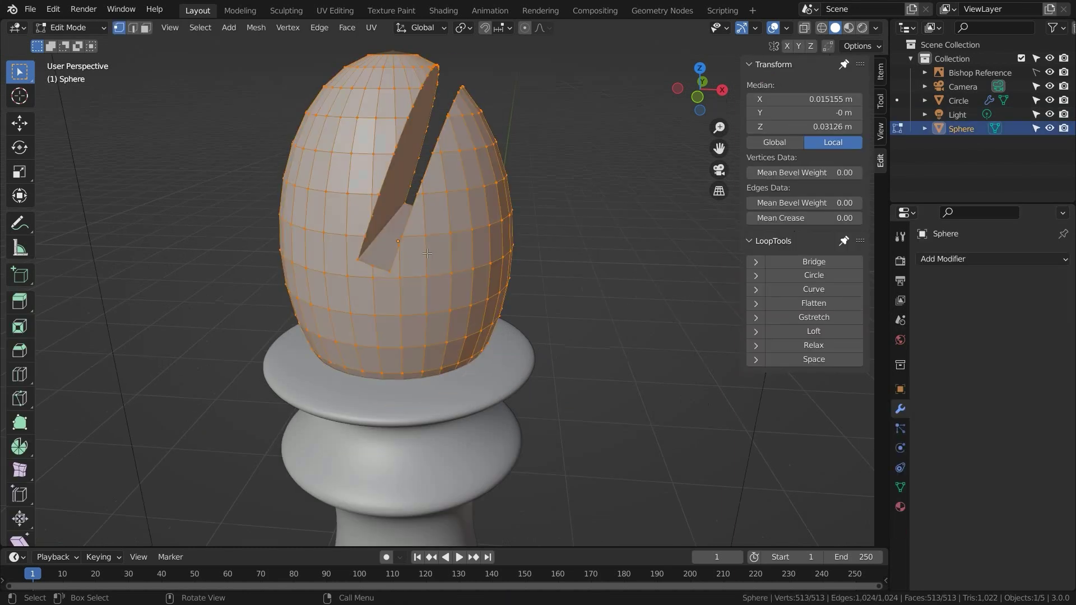
pyautogui.scroll(-2, 427, 252)
pyautogui.moveTo(427, 253); pyautogui.dragTo(429, 253, button='middle')
# Shade the slotted Sphere head smooth in Object Mode.
pyautogui.press('Tab')
pyautogui.rightClick(441, 254)
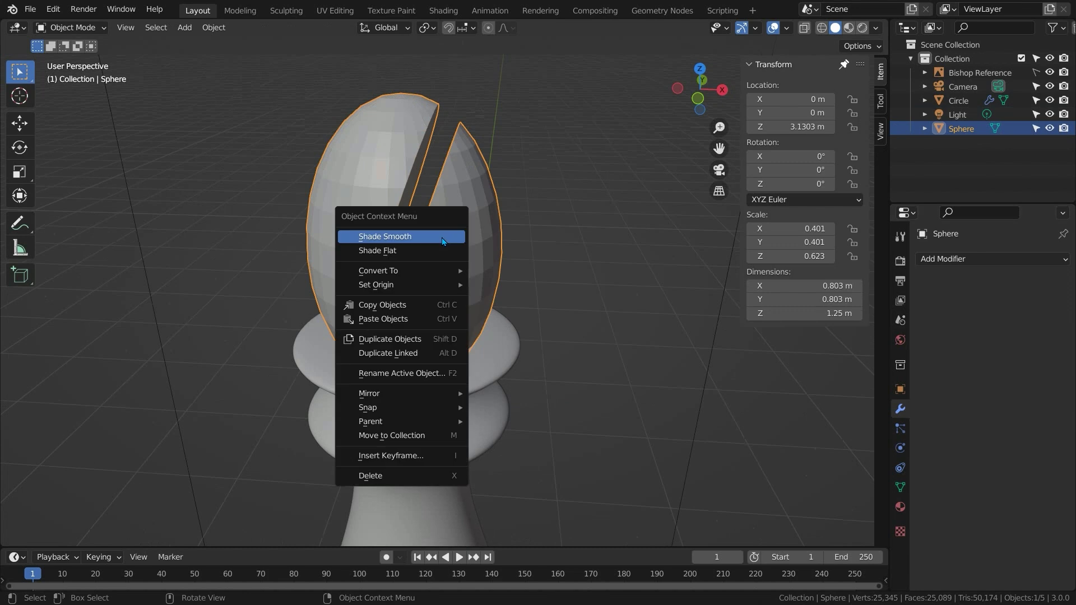
pyautogui.click(440, 240)
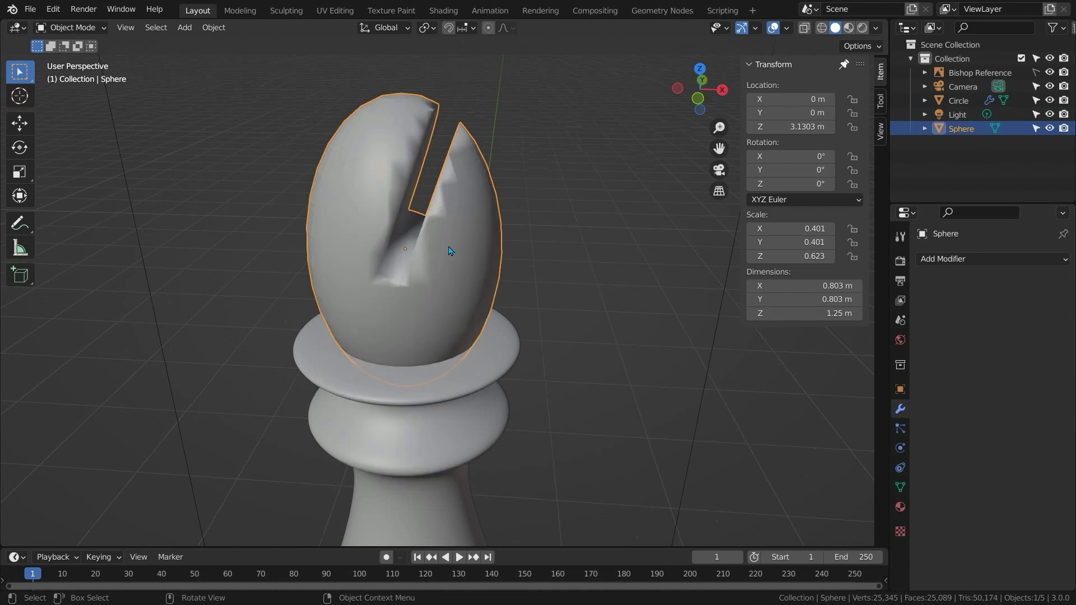
pyautogui.moveTo(465, 262); pyautogui.dragTo(469, 259, button='middle')
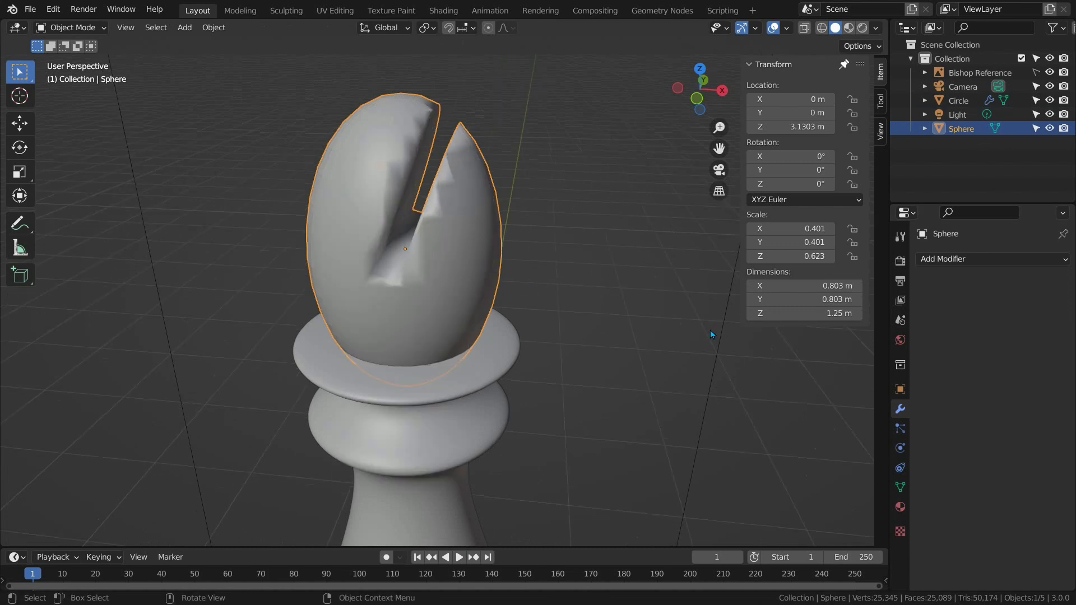
# Turn on Auto Smooth at 30° in the head's Normals settings.
pyautogui.click(900, 488)
pyautogui.click(956, 507)
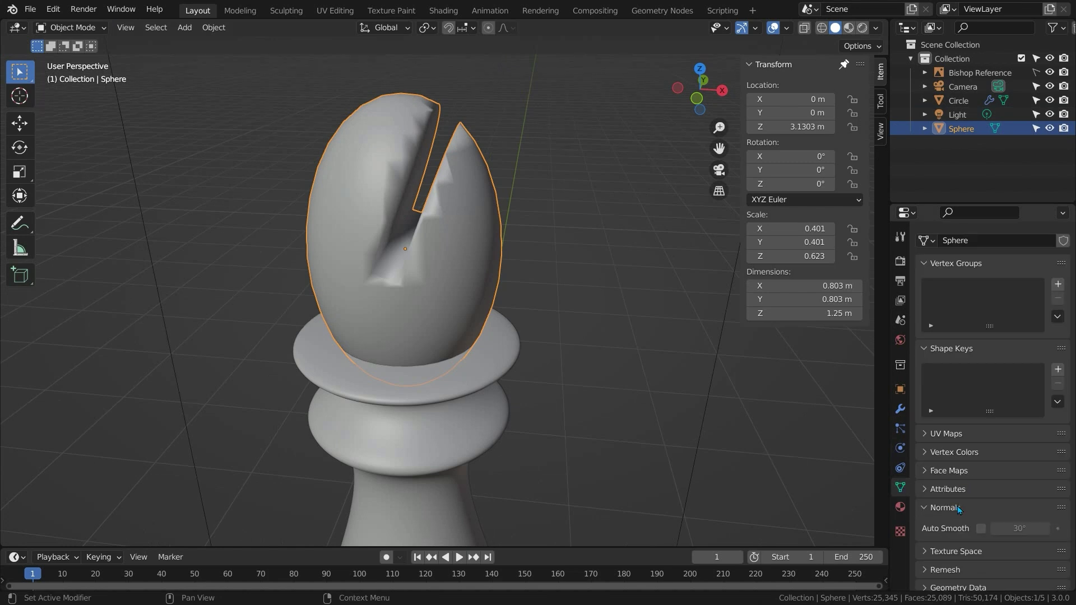
pyautogui.click(982, 529)
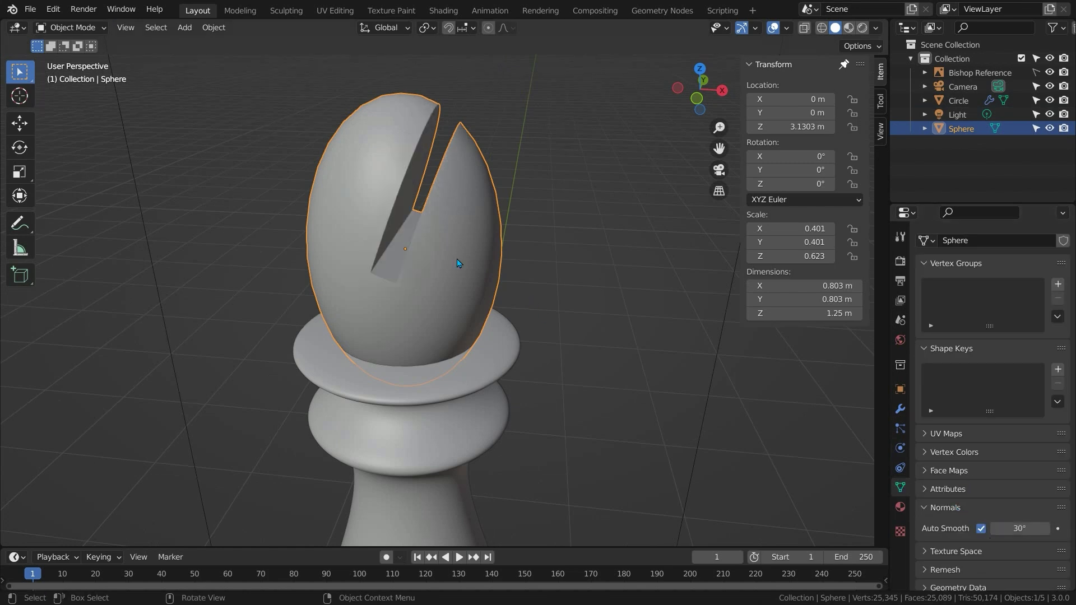
pyautogui.moveTo(456, 264)
pyautogui.mouseDown(button='middle')
pyautogui.moveTo(486, 270)
pyautogui.moveTo(501, 238)
pyautogui.moveTo(482, 263)
pyautogui.mouseUp(button='middle')
pyautogui.scroll(2, 482, 262)
pyautogui.press('Tab')
pyautogui.press('Tab')
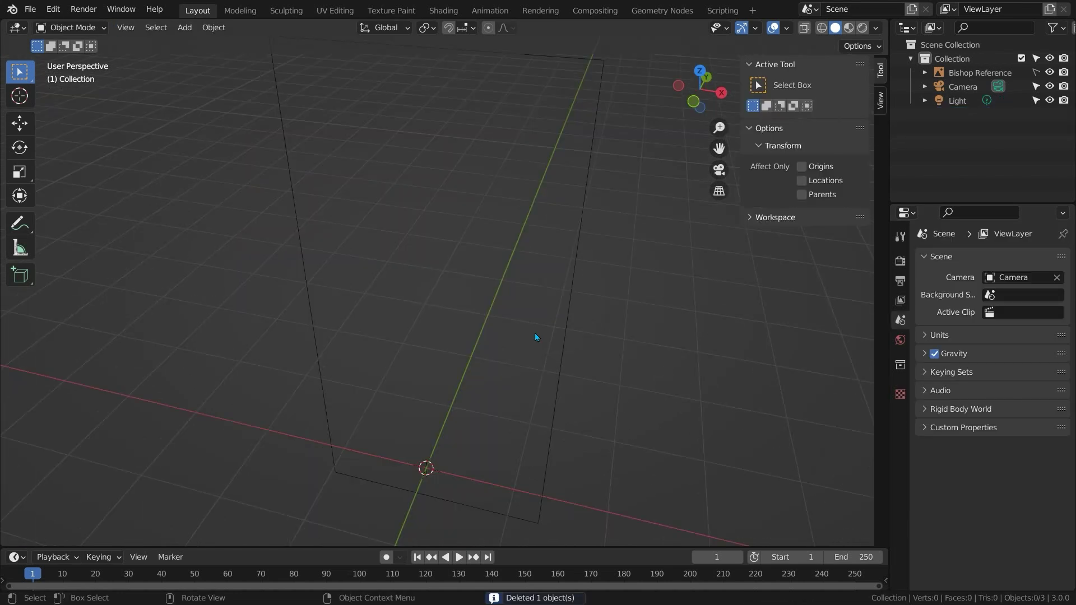
# Switch to front orthographic view and add a new cube at the origin.
pyautogui.press('KP_1')
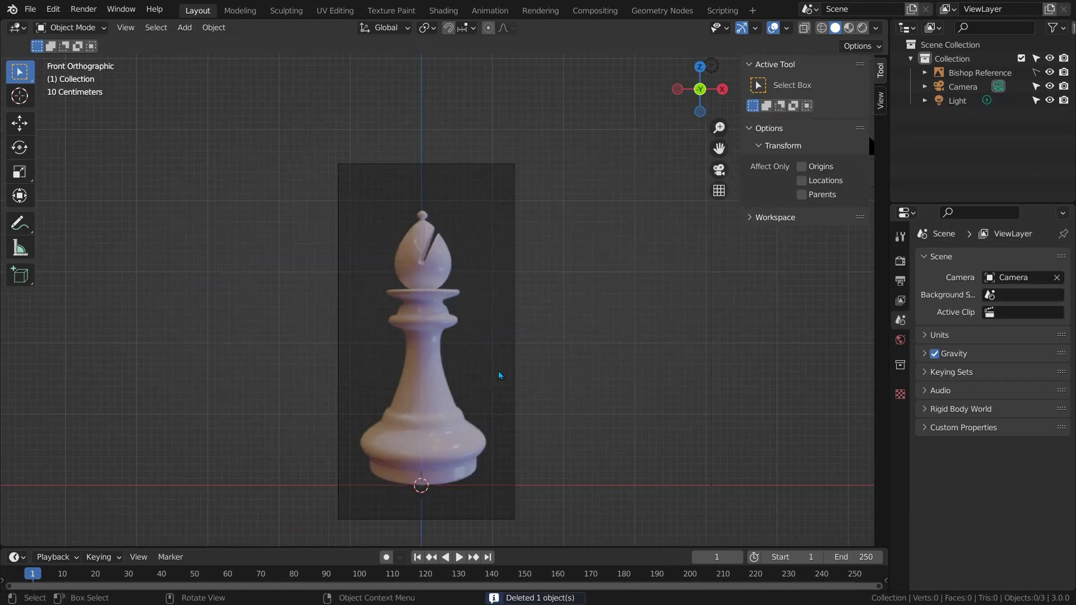
pyautogui.scroll(-3, 493, 375)
pyautogui.keyDown('shift'); pyautogui.moveTo(484, 359); pyautogui.dragTo(466, 365, button='middle'); pyautogui.keyUp('shift')
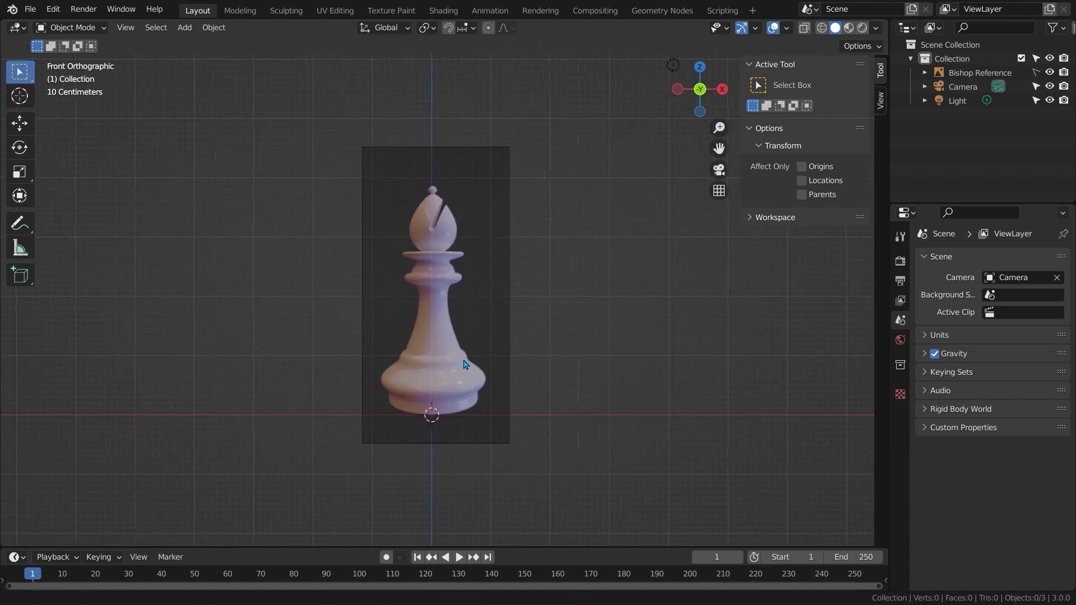
pyautogui.hotkey('shift', 'a')
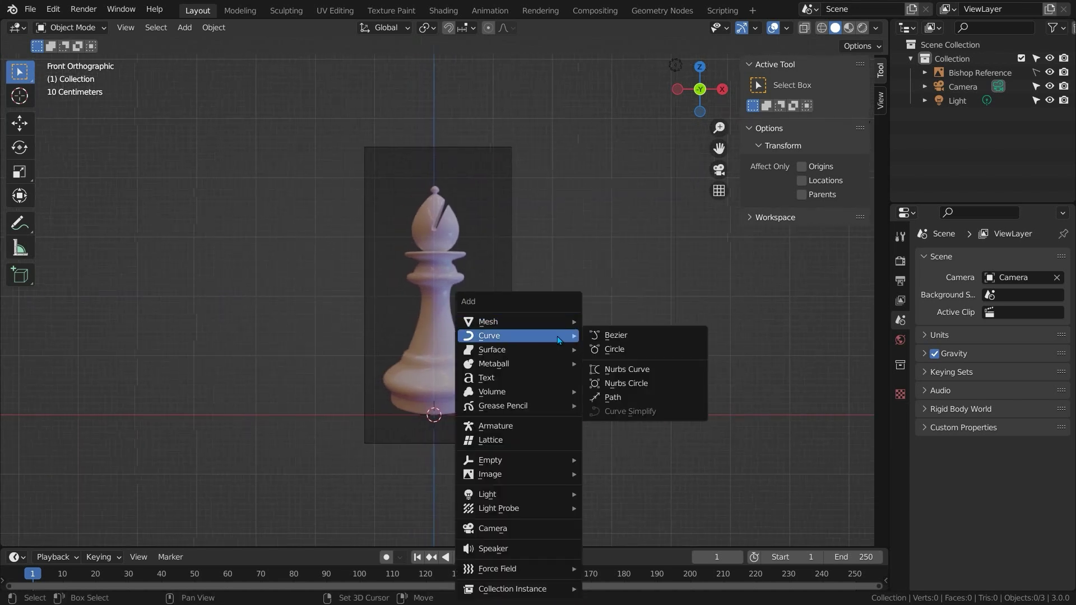
pyautogui.moveTo(552, 322)
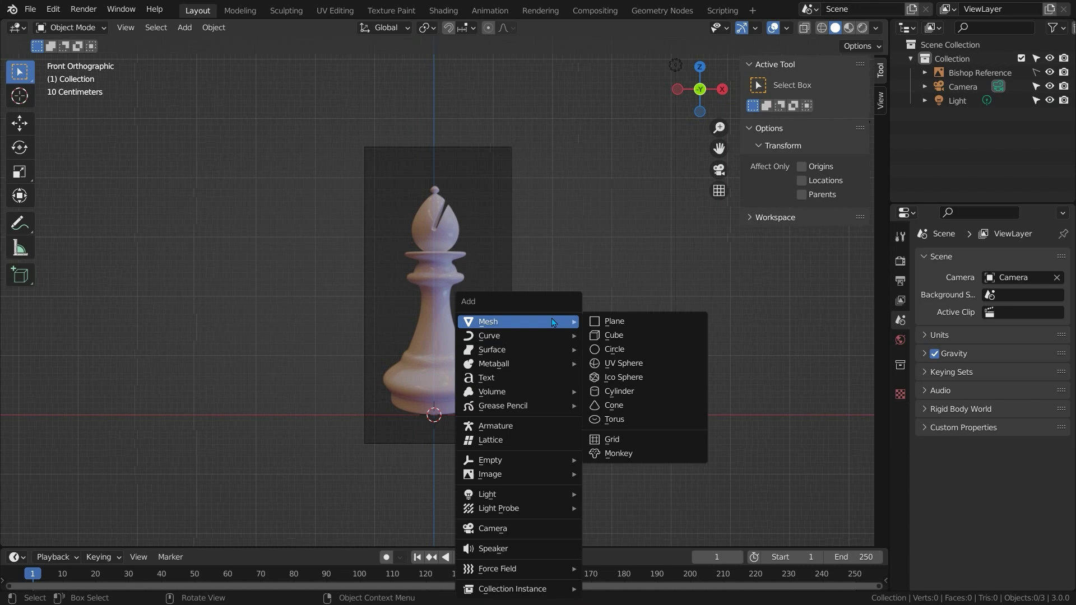
pyautogui.click(626, 338)
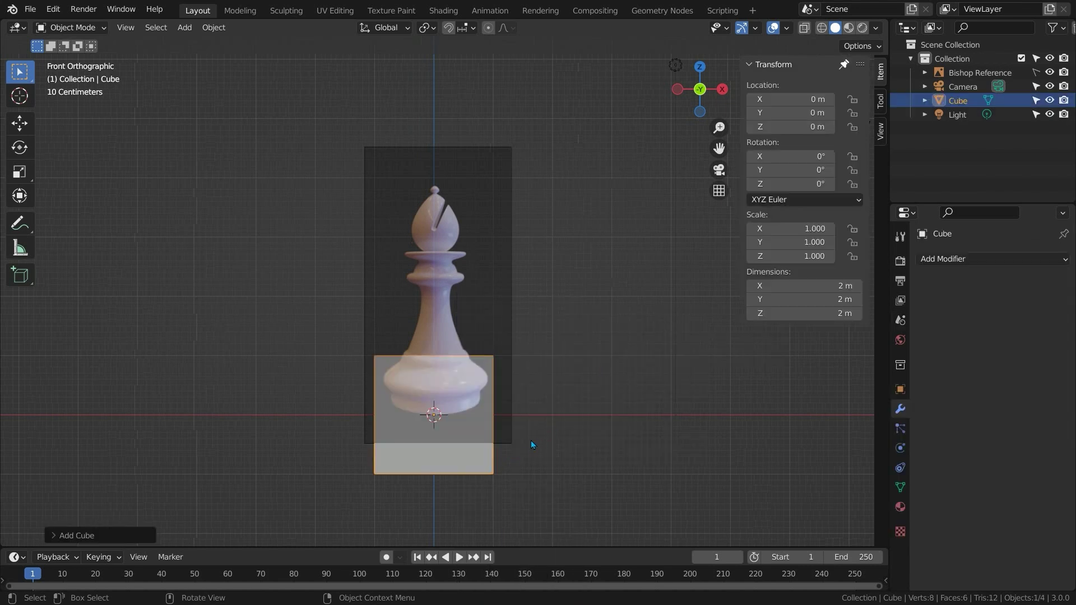
# Apply a level-3 Subdivision to the cube (386 vertices) and begin To Sphere in Edit Mode.
pyautogui.press('ctrl')
pyautogui.hotkey('ctrl', '3')
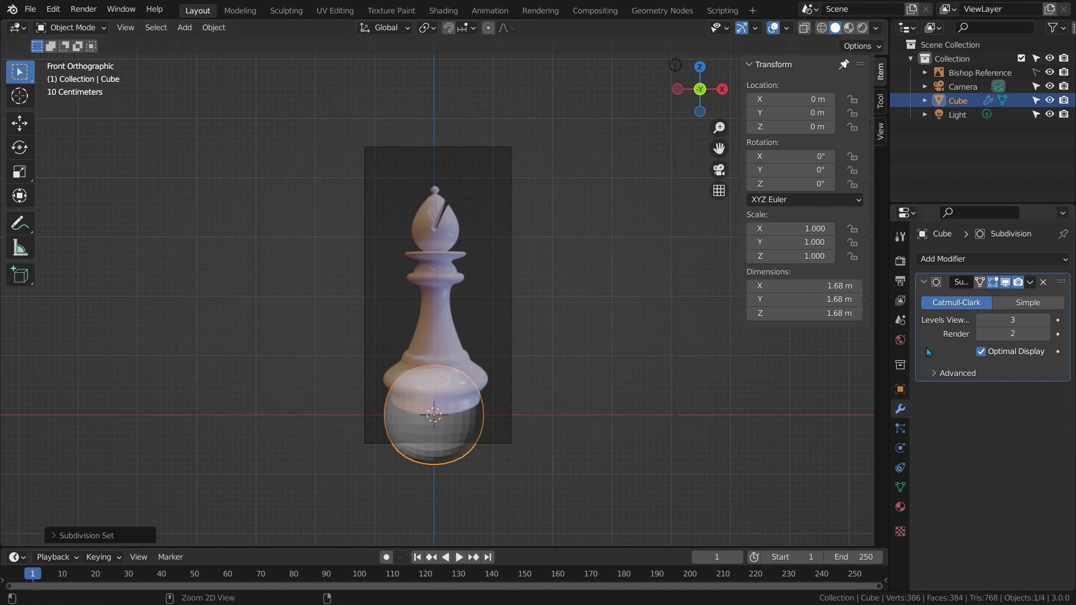
pyautogui.hotkey('ctrl', 'a')
pyautogui.press('Tab')
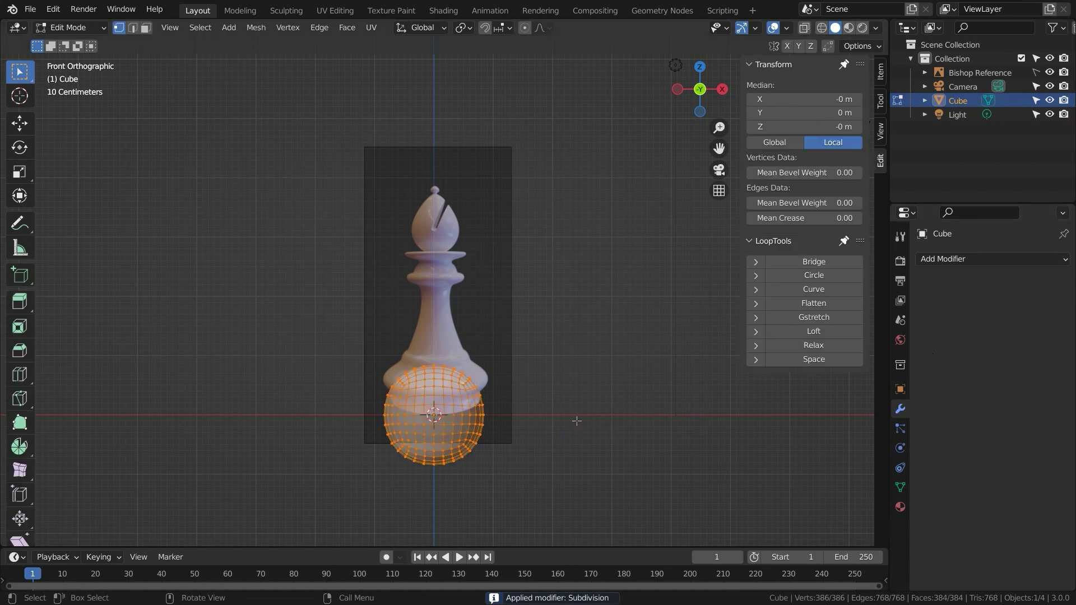
pyautogui.hotkey('shift', 'alt', 's')
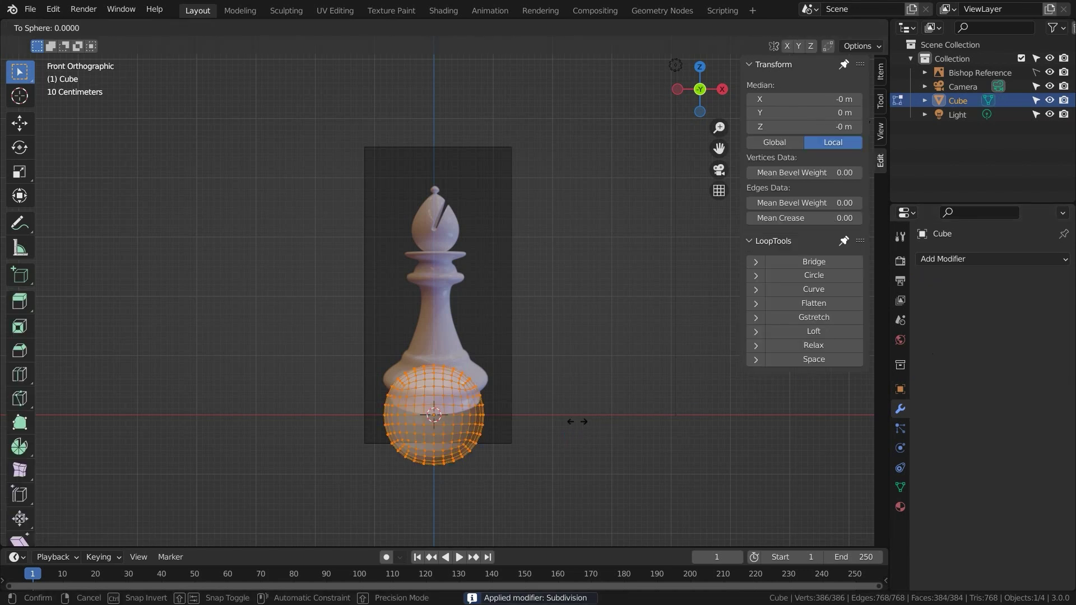
# Finish To Sphere at 1.0 and return to Object Mode.
pyautogui.click(826, 448)
pyautogui.scroll(3, 502, 385)
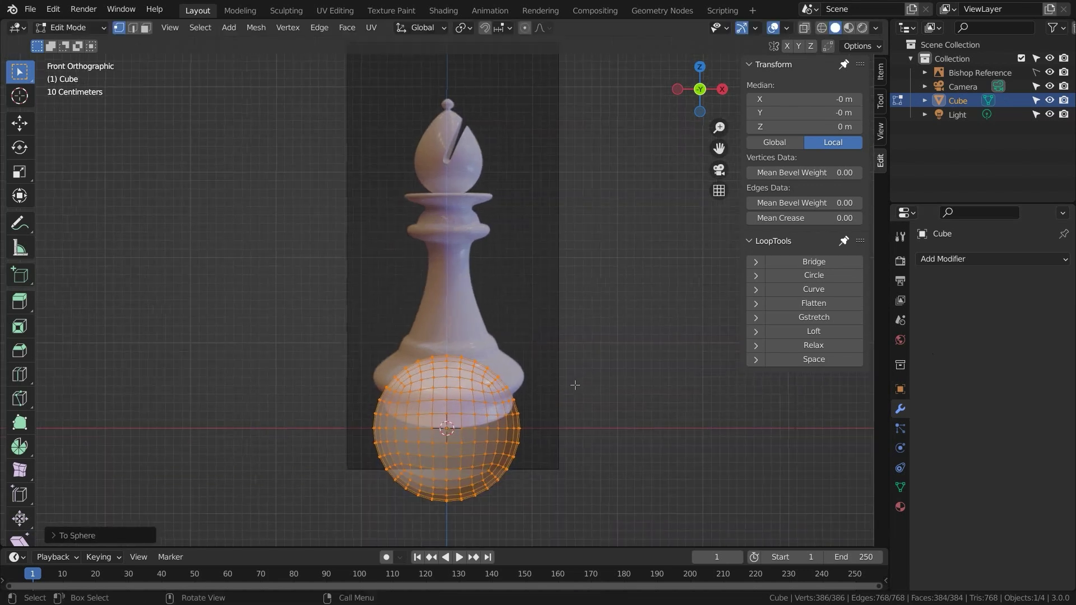
pyautogui.press('Tab')
# Raise the sphere, scale it to 0.464 and settle it at Z 3.1305 m in the reference head.
pyautogui.press('g')
pyautogui.press('z')
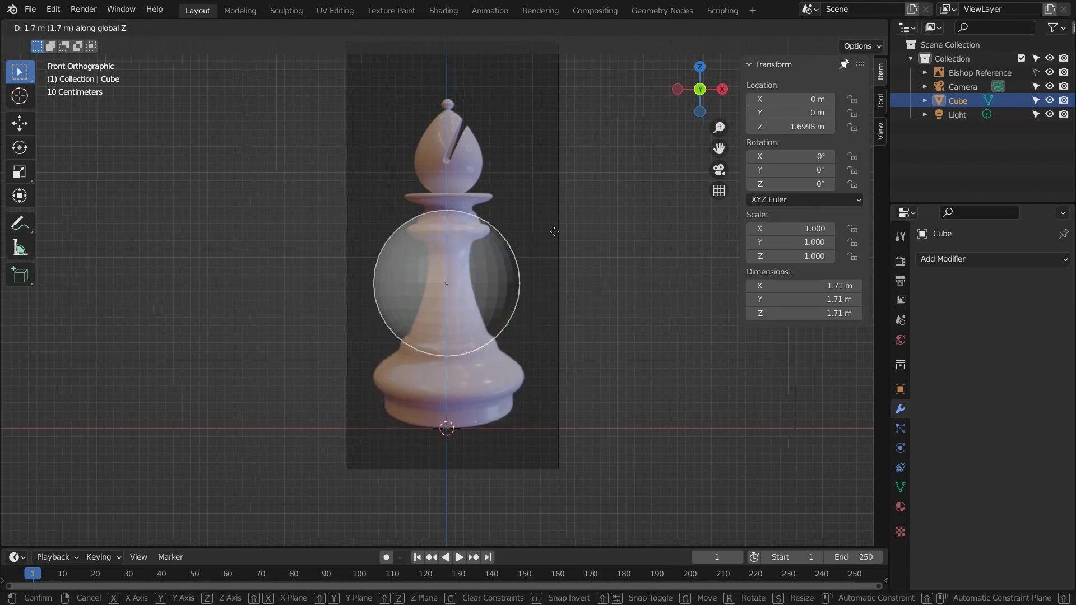
pyautogui.click(541, 119)
pyautogui.press('s')
pyautogui.click(508, 217)
pyautogui.press('g')
pyautogui.press('z')
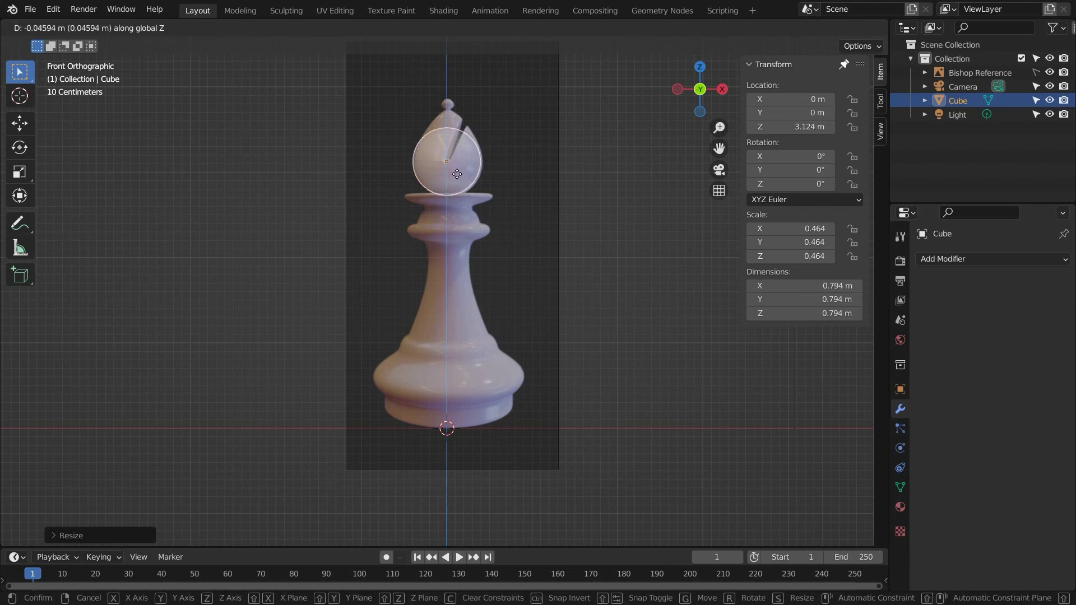
pyautogui.click(457, 172)
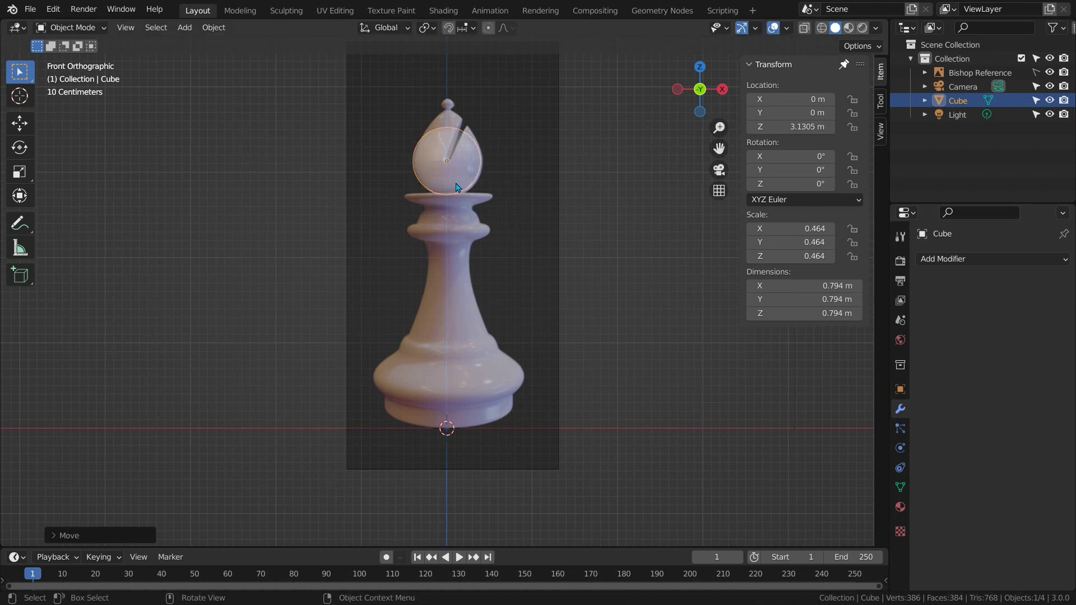
pyautogui.scroll(5, 438, 321)
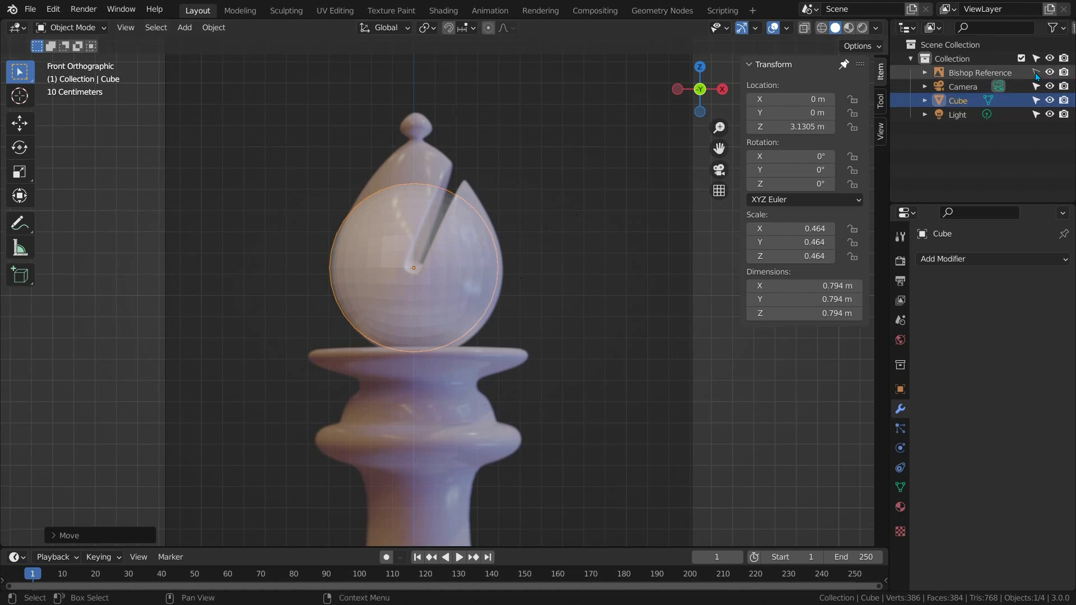
# Hide the Bishop Reference image and rename the sphere to 'Bishop'.
pyautogui.click(1049, 73)
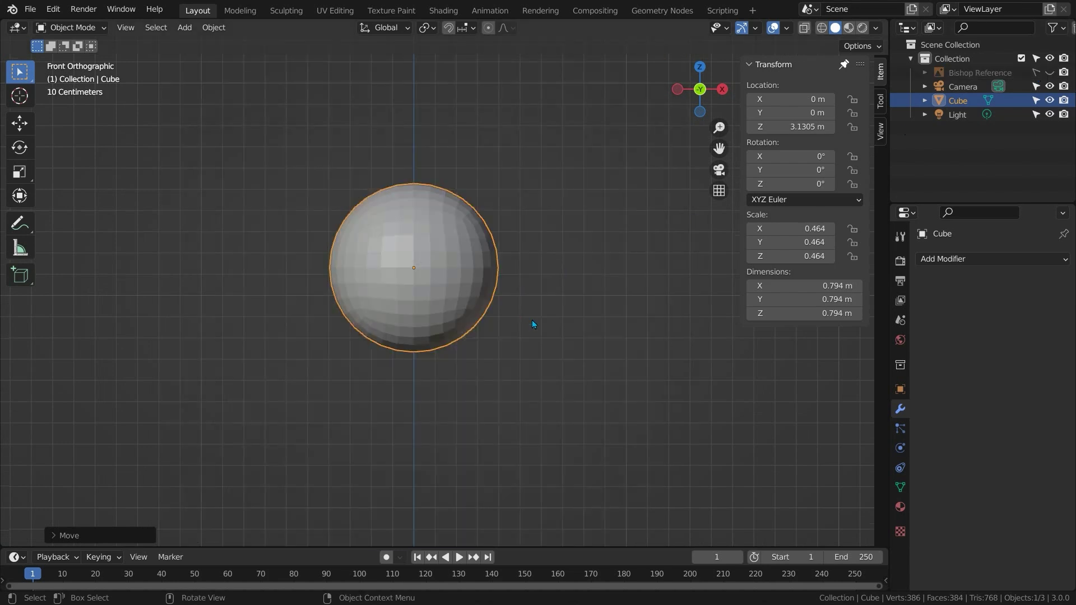
pyautogui.press('F2')
pyautogui.write('Bis')
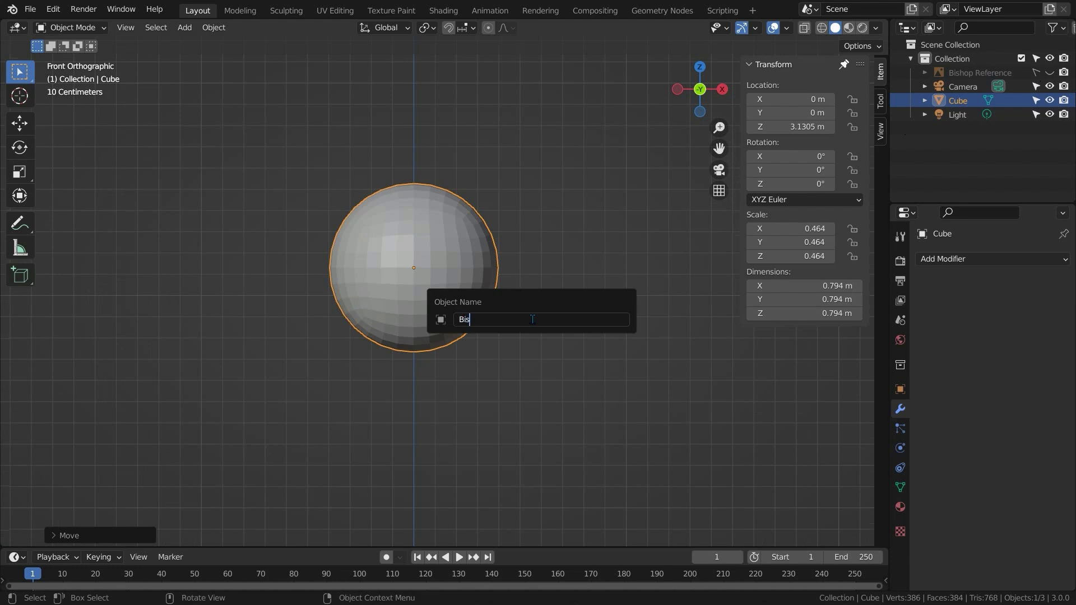
pyautogui.write('hop')
pyautogui.press('Return')
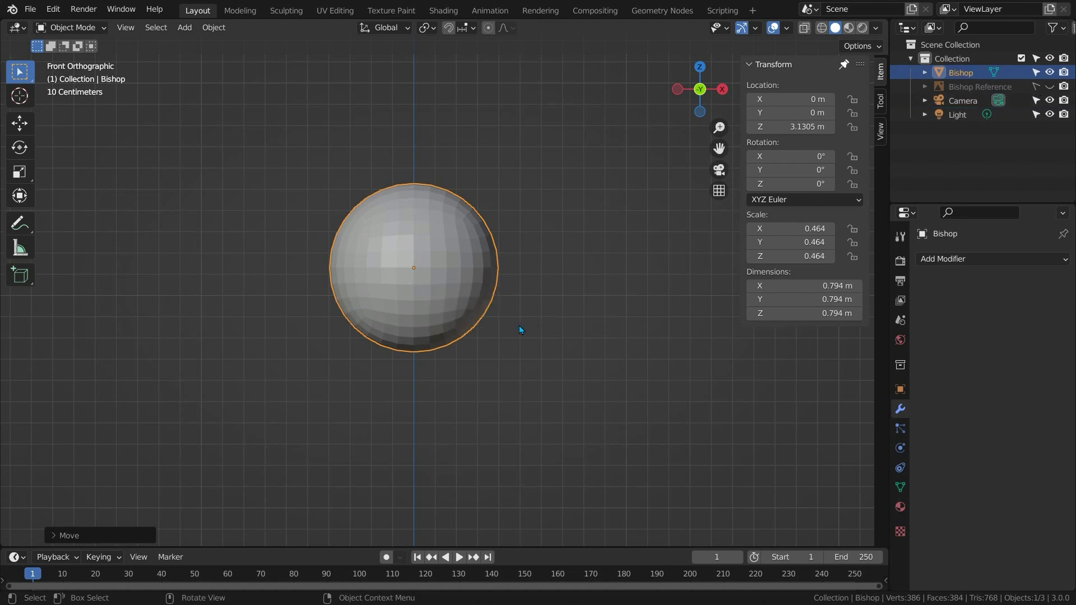
# Give Bishop a level-3 Subdivision modifier and smooth shading.
pyautogui.hotkey('ctrl', '3')
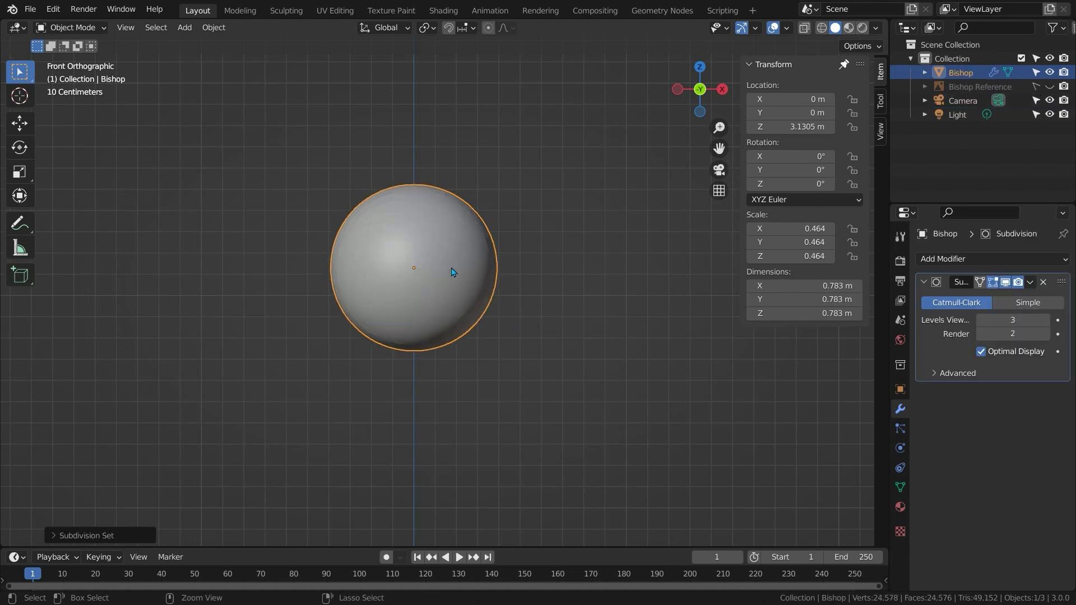
pyautogui.rightClick(454, 272)
pyautogui.click(453, 271)
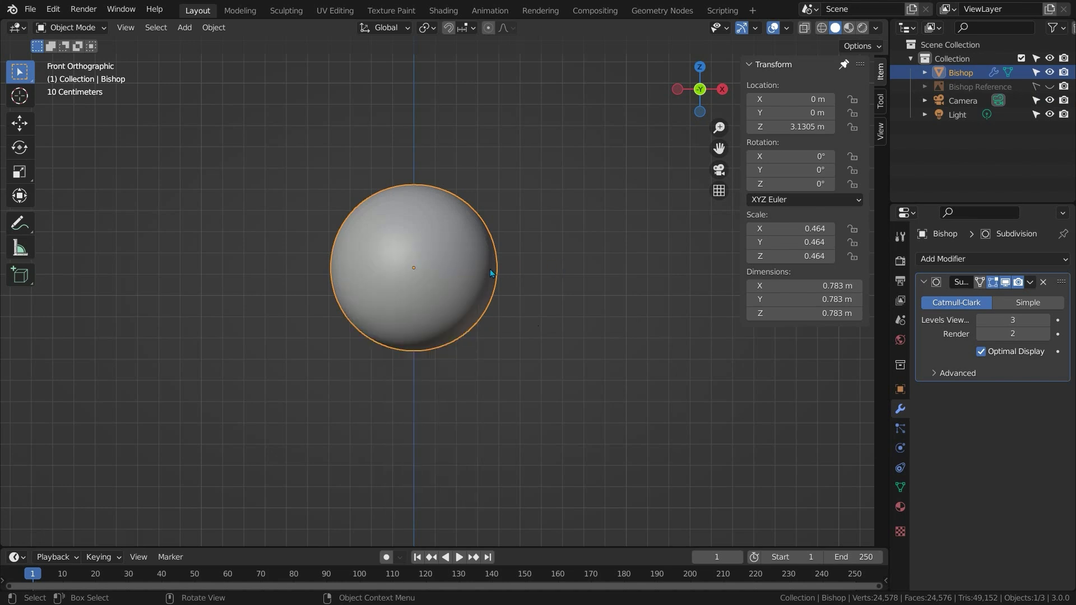
# Duplicate the Bishop sphere in place, name the copy 'Bishop Target' and hide it.
pyautogui.click(557, 271)
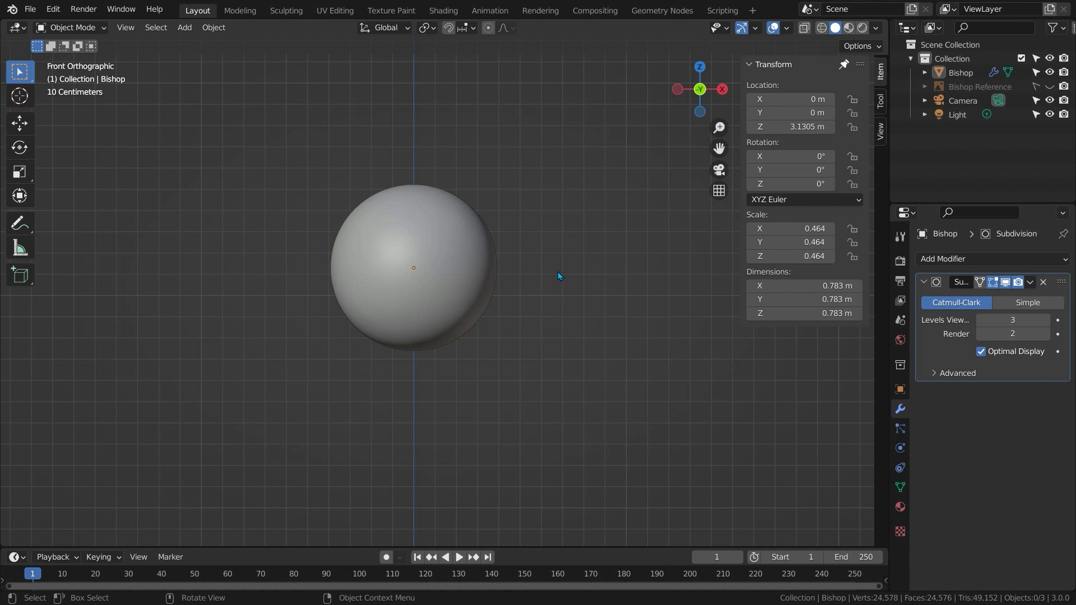
pyautogui.click(451, 274)
pyautogui.hotkey('shift', 'd')
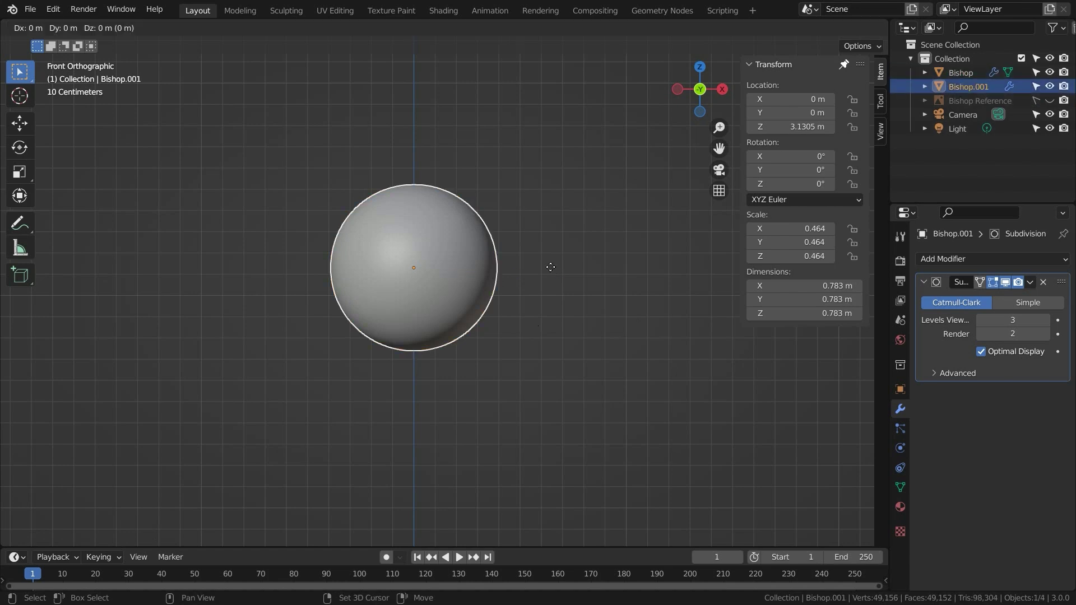
pyautogui.rightClick(599, 265)
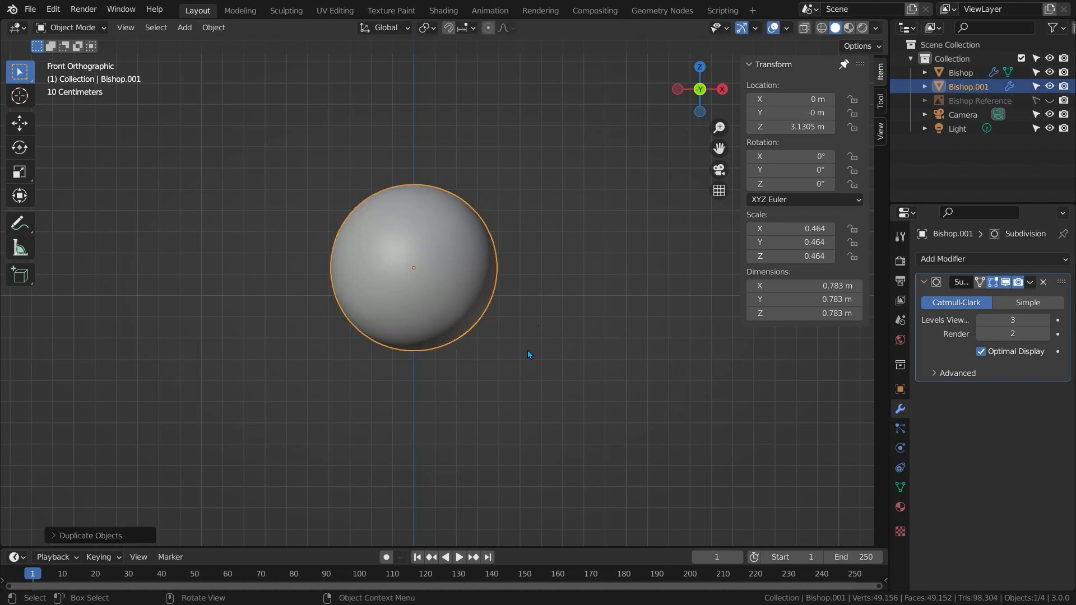
pyautogui.press('F2')
pyautogui.write('Bi')
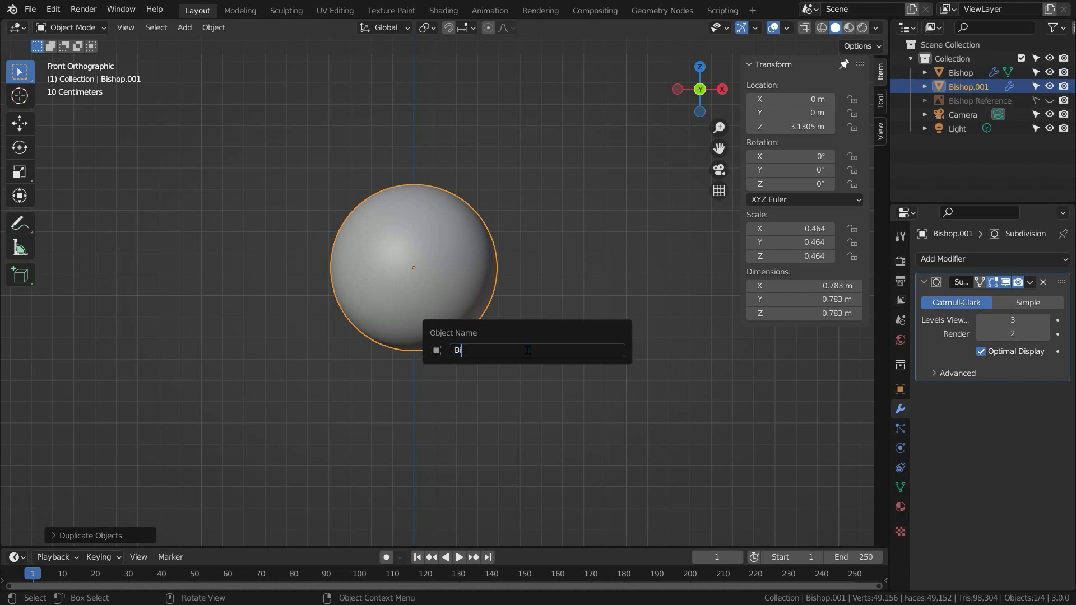
pyautogui.write('shop Target')
pyautogui.press('Return')
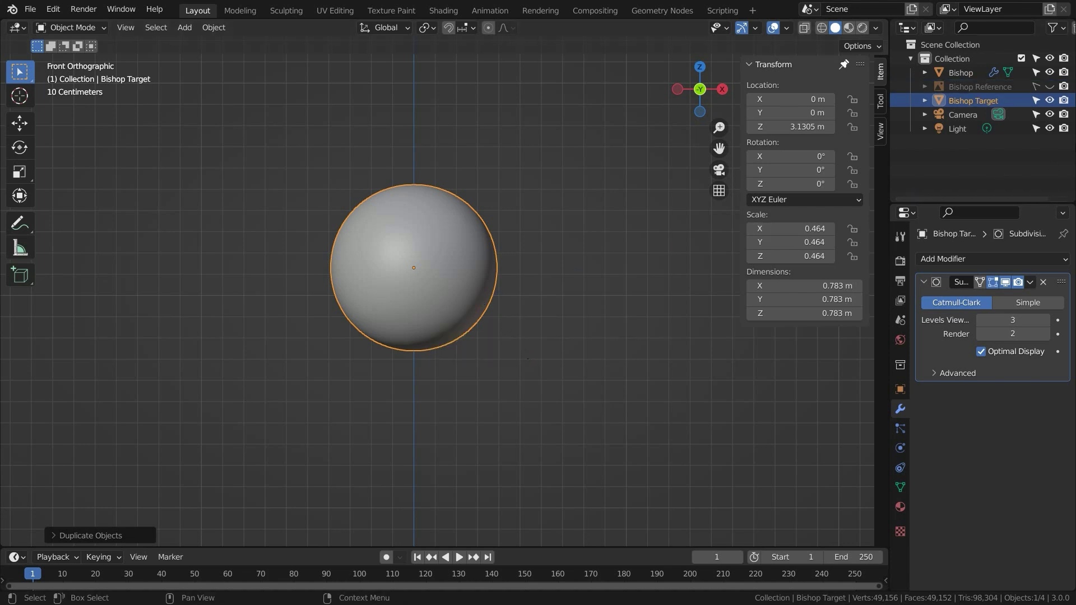
pyautogui.click(1049, 101)
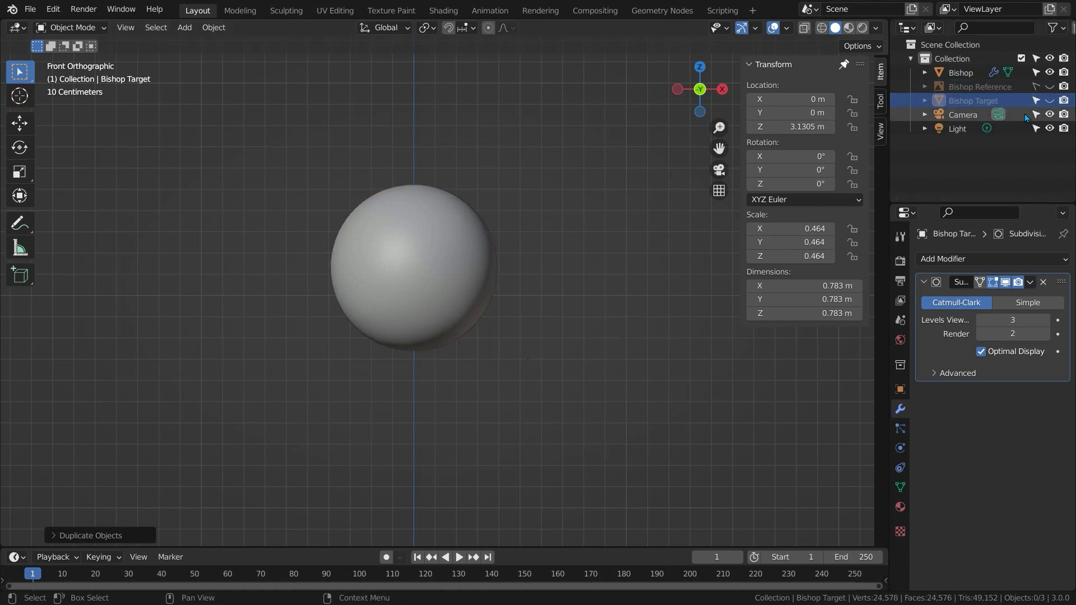
# In X-ray face mode, select a narrow vertical strip of Bishop faces from top to centre.
pyautogui.click(420, 257)
pyautogui.press('Tab')
pyautogui.scroll(3, 455, 261)
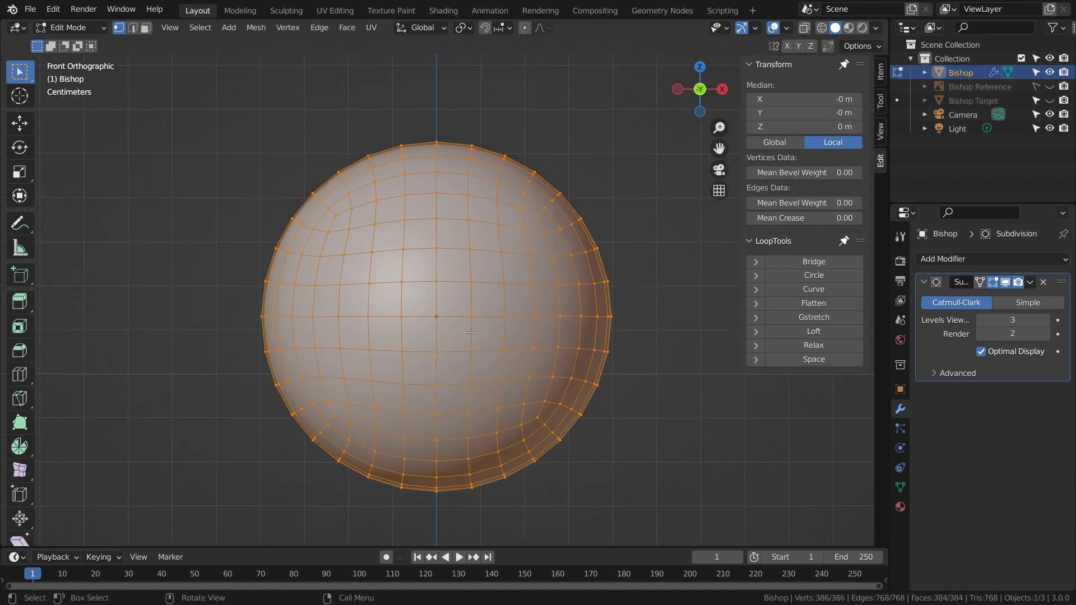
pyautogui.press('3')
pyautogui.press('shift')
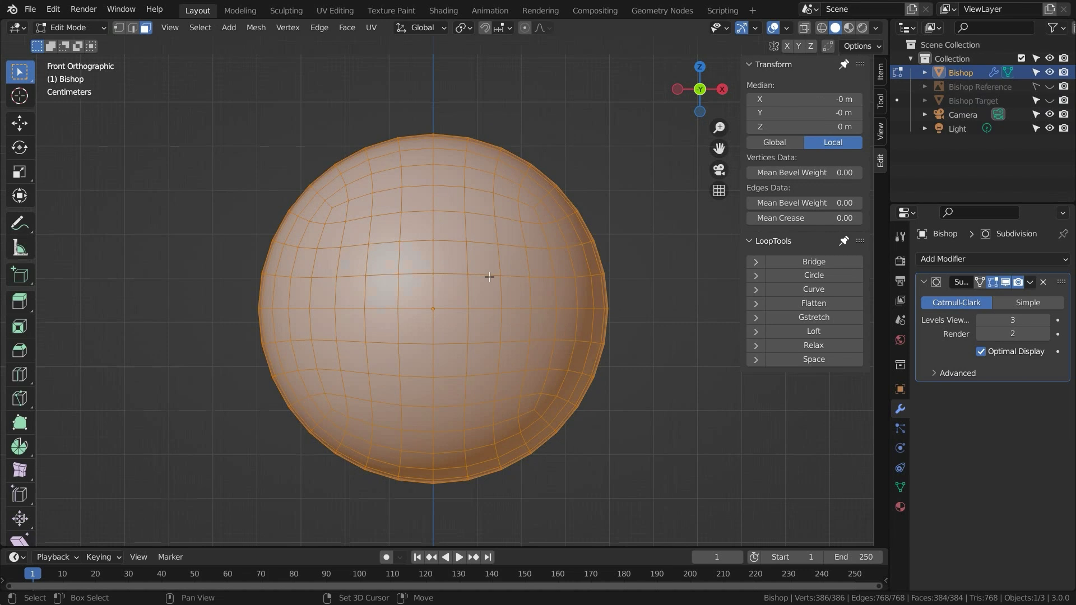
pyautogui.click(821, 28)
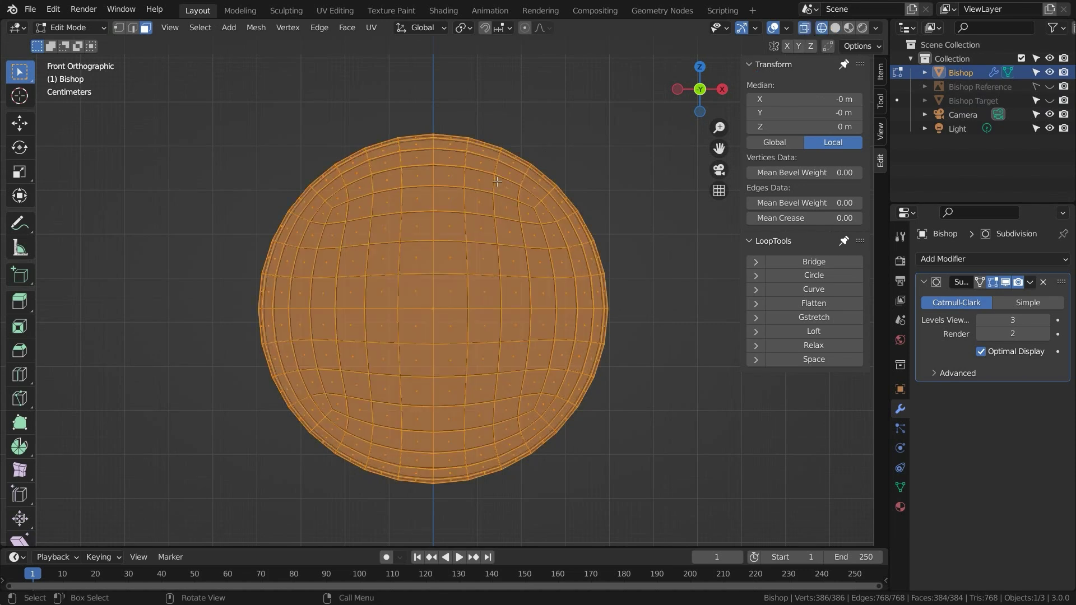
pyautogui.hotkey('alt', 'a')
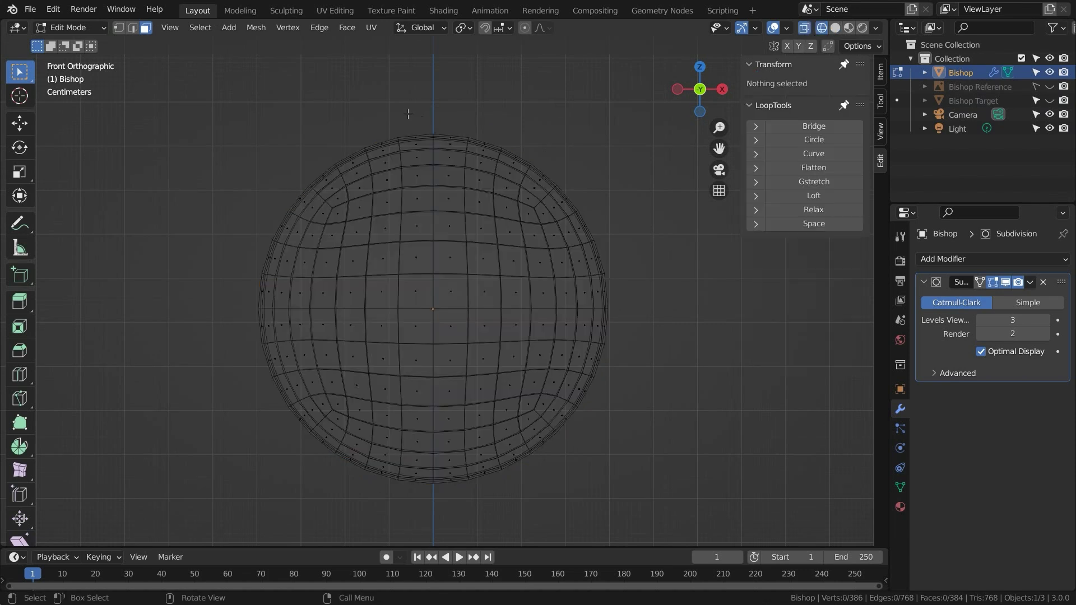
pyautogui.moveTo(405, 113); pyautogui.dragTo(460, 336)
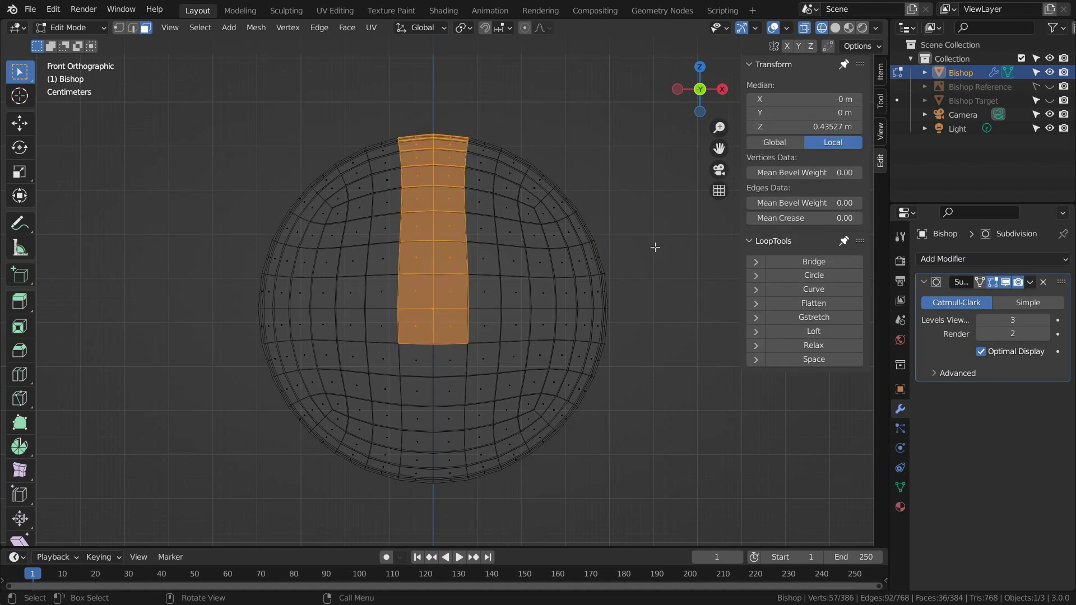
# Inset the strip with relative offset and 0.5 m thickness, then delete its faces.
pyautogui.press('i')
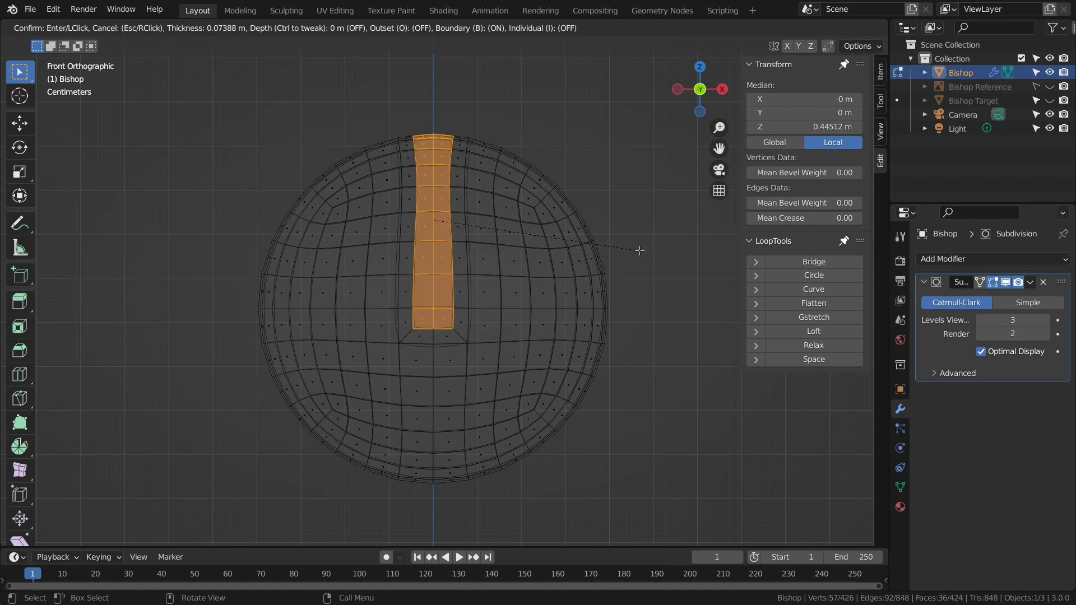
pyautogui.click(639, 251)
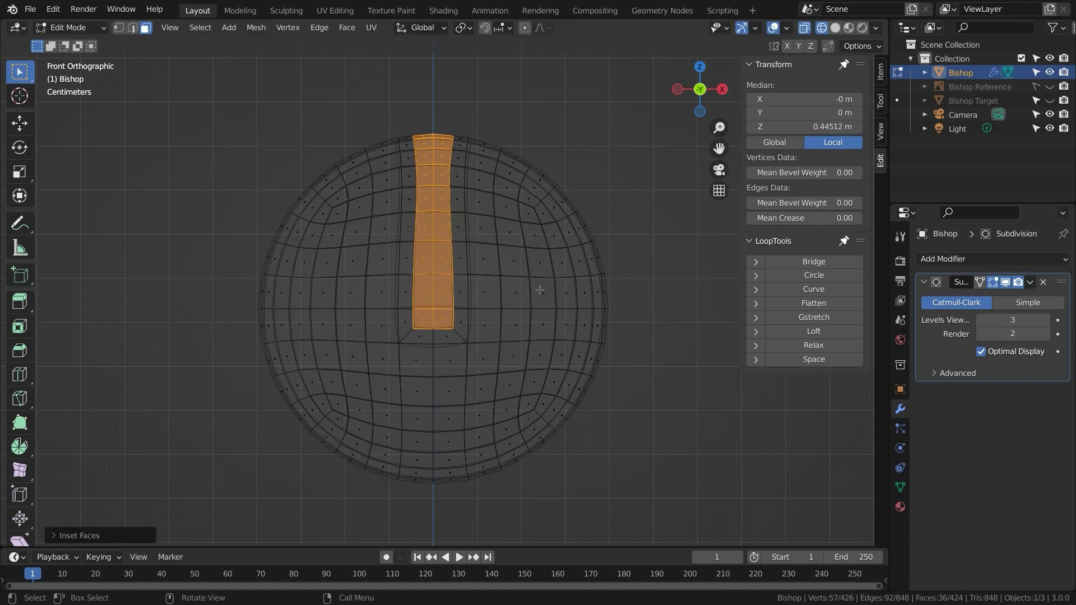
pyautogui.click(95, 533)
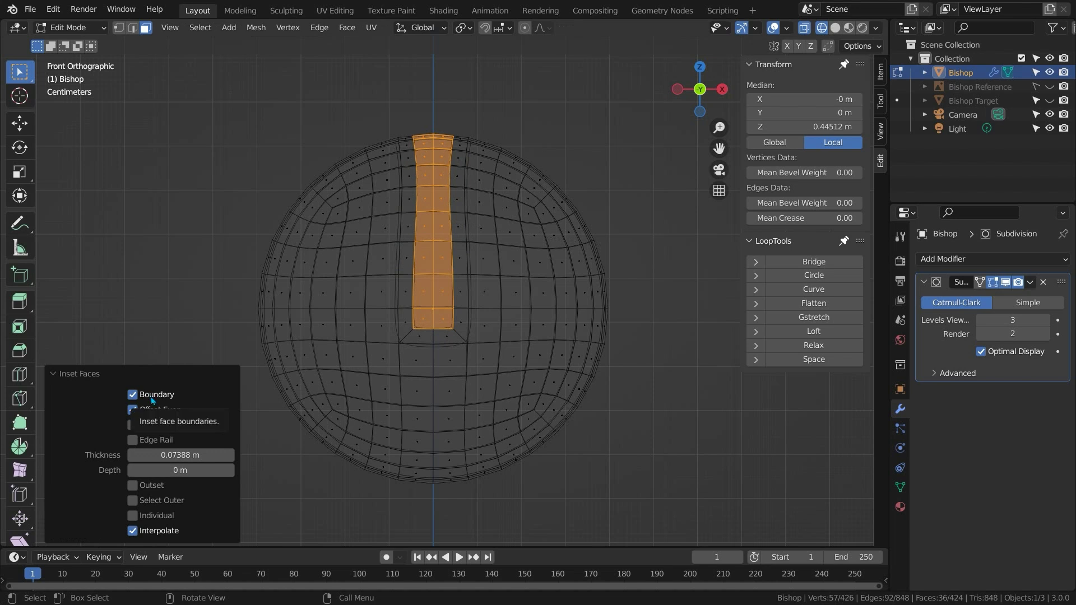
pyautogui.click(133, 425)
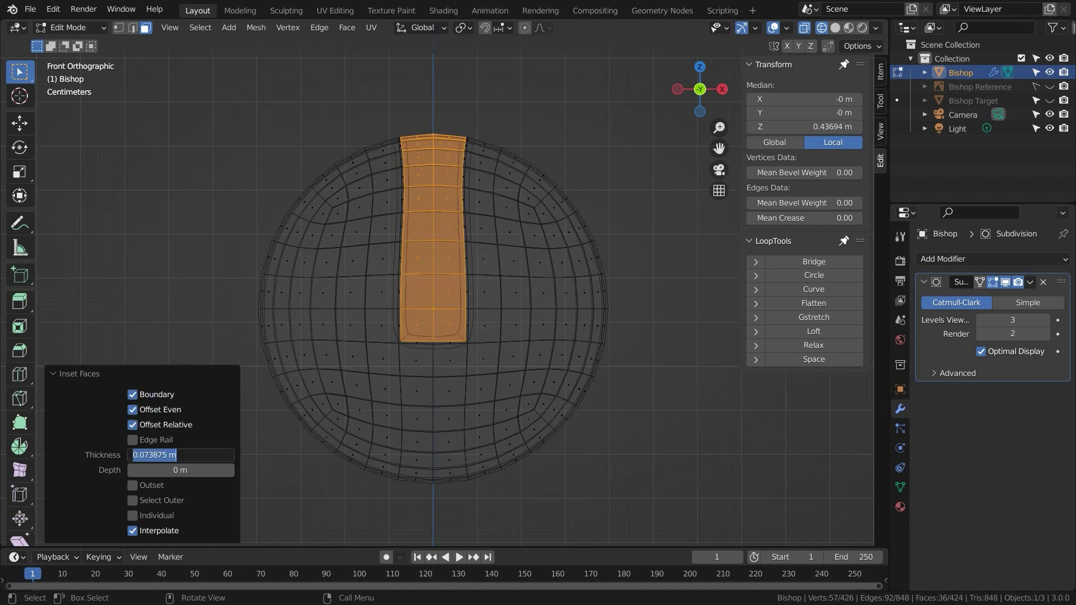
pyautogui.write('0.5')
pyautogui.press('Return')
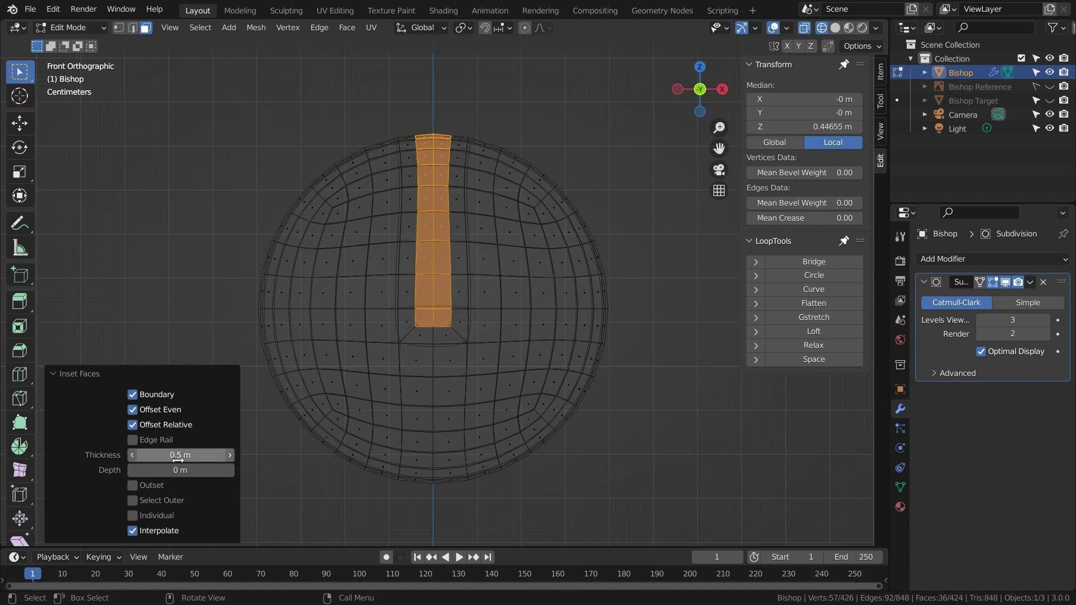
pyautogui.press('x')
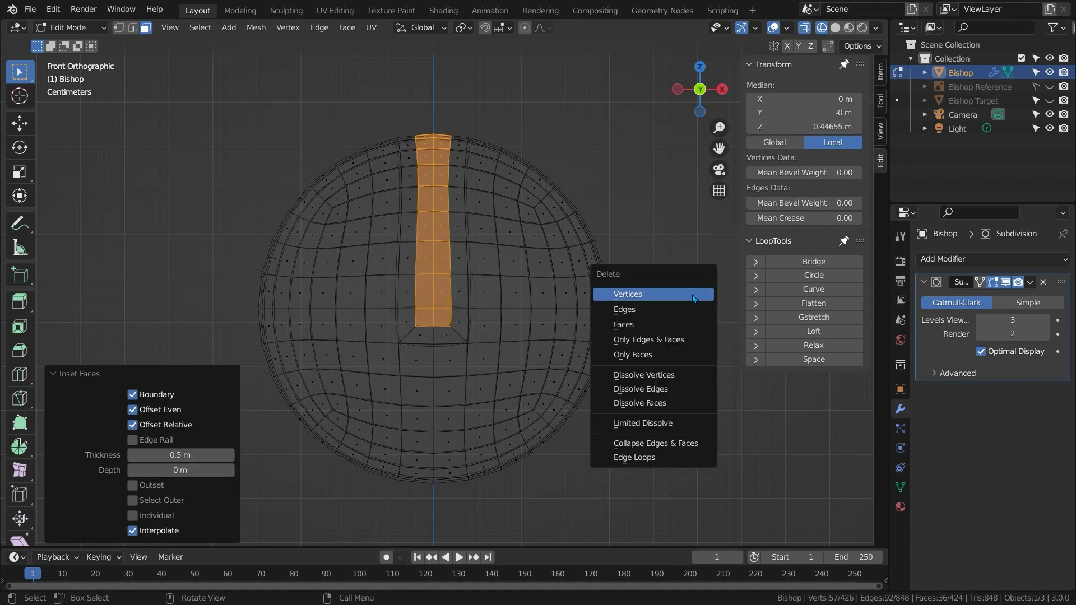
pyautogui.click(687, 331)
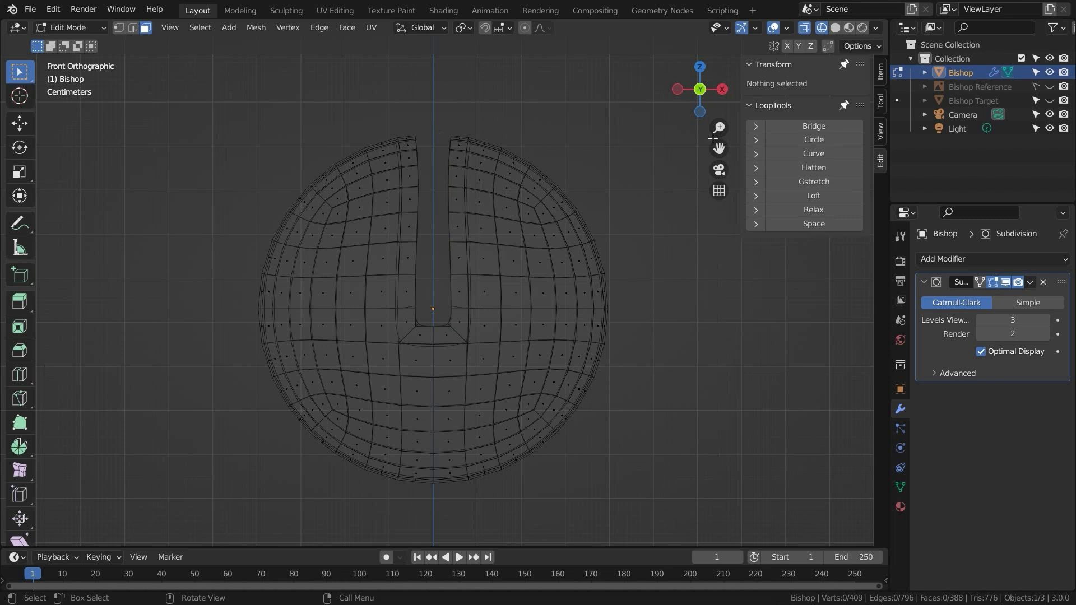
# Inspect the slot in solid shading, trying and cancelling loop cuts, then leave Edit Mode.
pyautogui.click(835, 27)
pyautogui.moveTo(555, 213); pyautogui.dragTo(417, 231, button='middle')
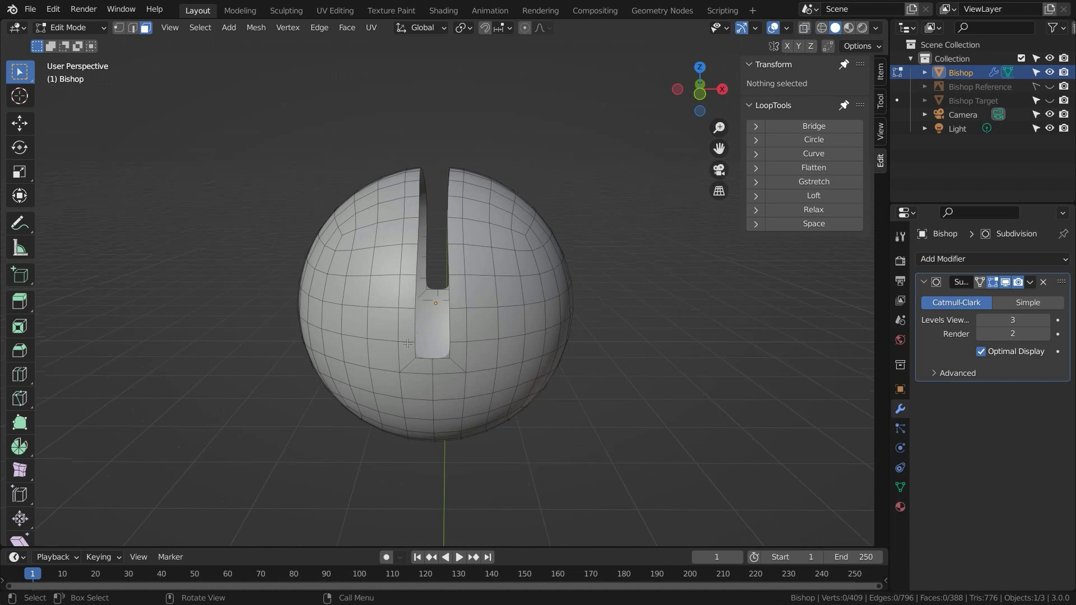
pyautogui.hotkey('ctrl', 'r')
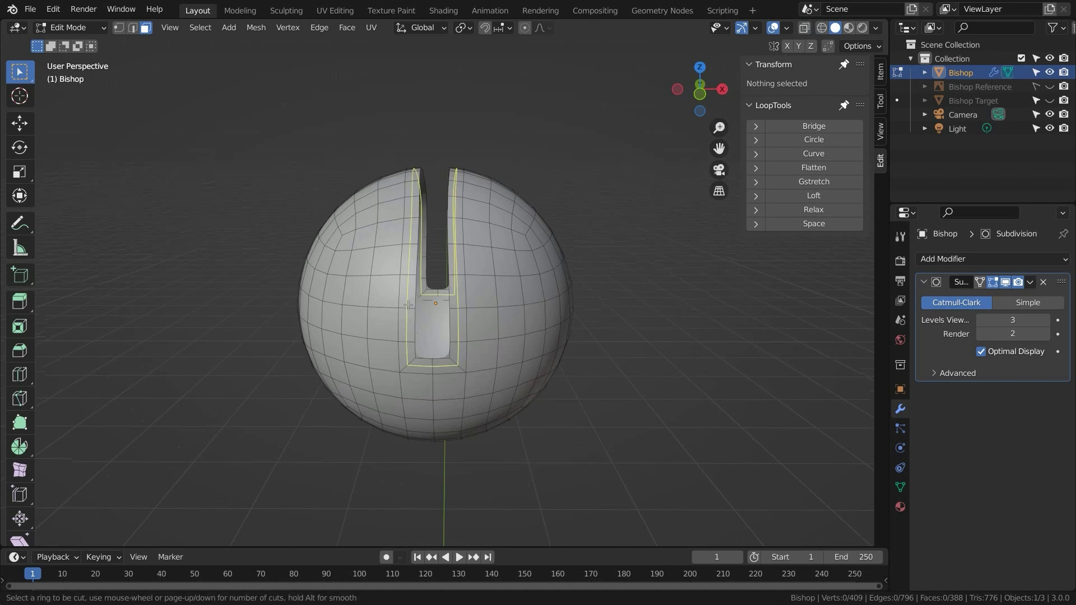
pyautogui.press('Escape')
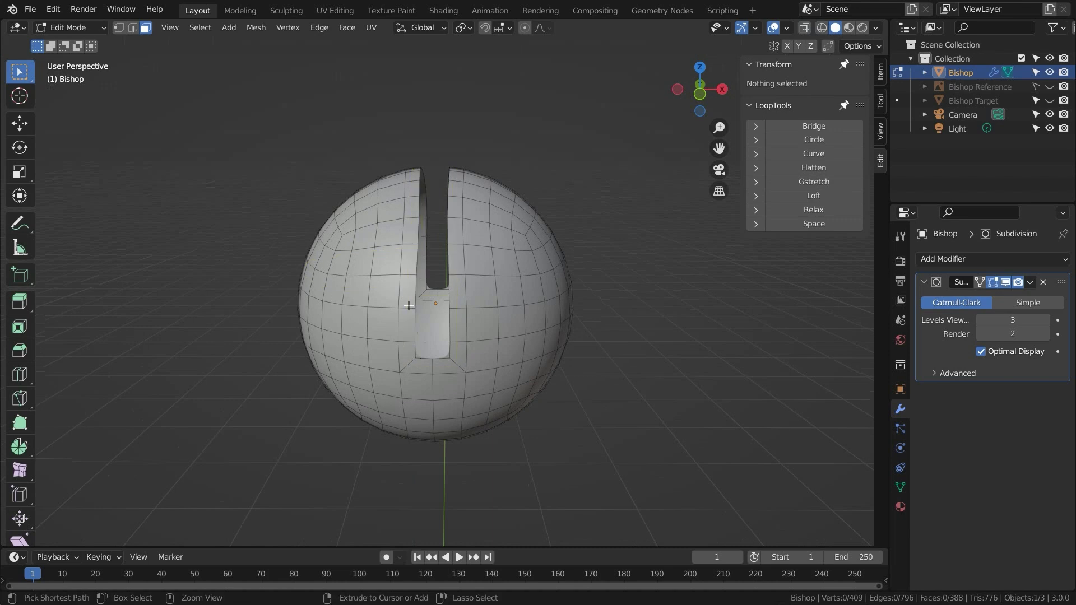
pyautogui.hotkey('ctrl', 'r')
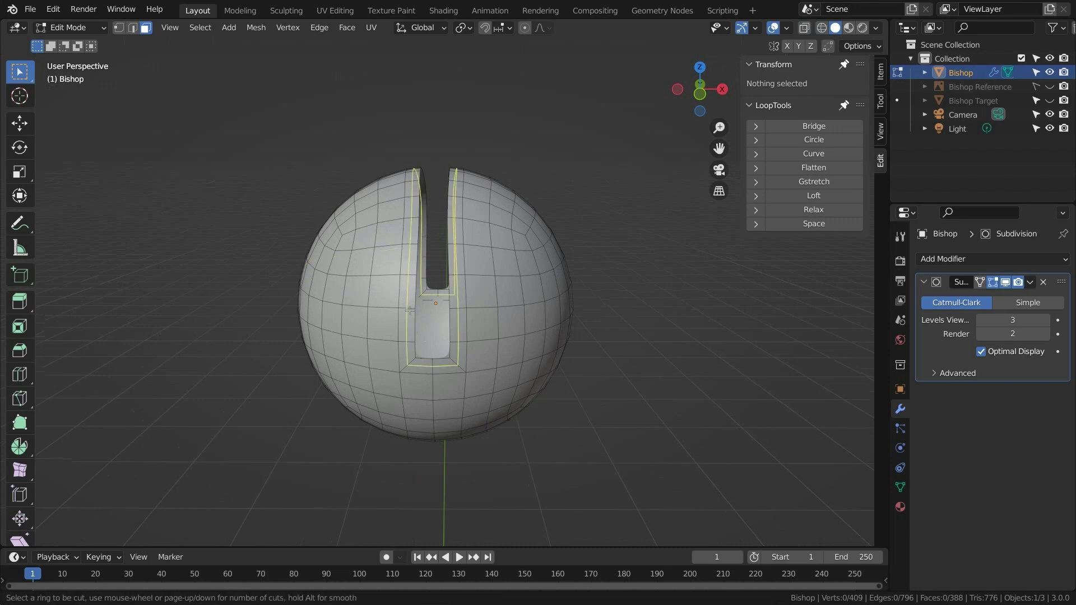
pyautogui.press('Escape')
pyautogui.moveTo(445, 300); pyautogui.dragTo(449, 291, button='middle')
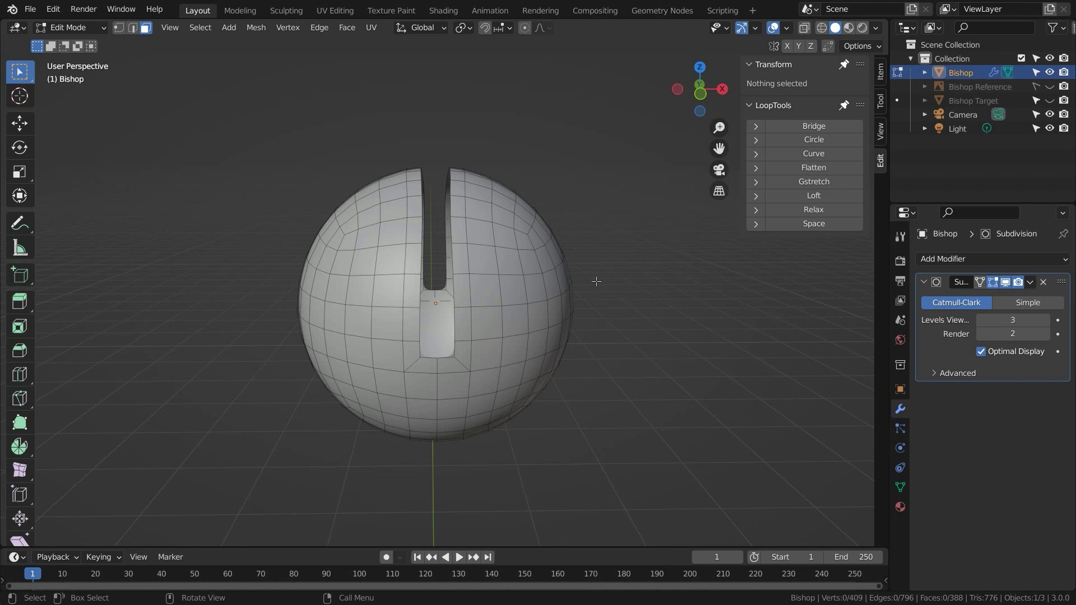
pyautogui.press('Tab')
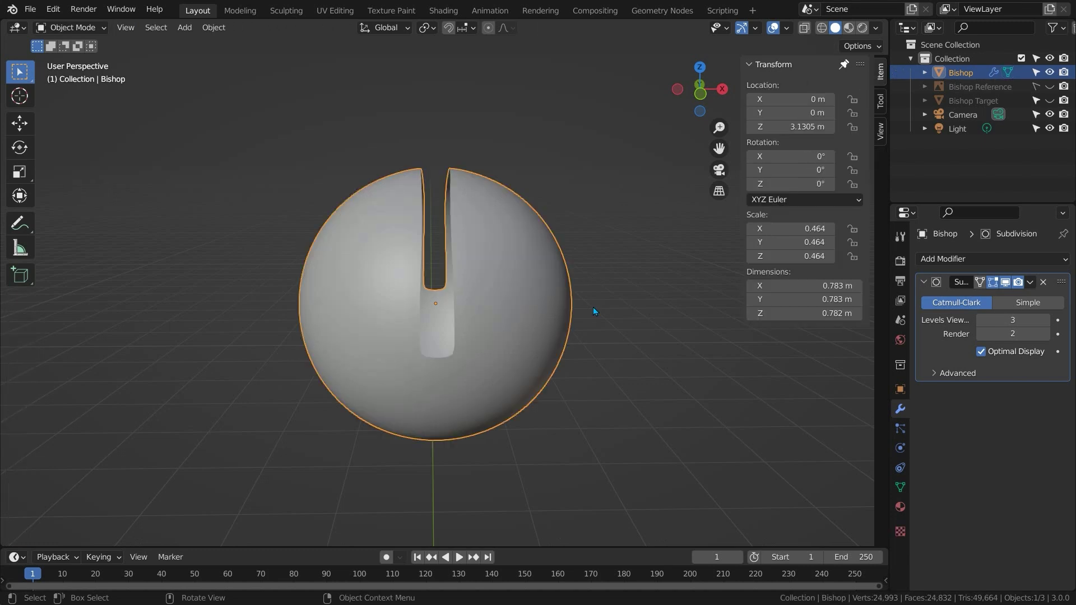
# Hide the Bishop, then select the Bishop Target sphere and enter vertex edit mode in front view.
pyautogui.click(1051, 73)
pyautogui.click(1049, 100)
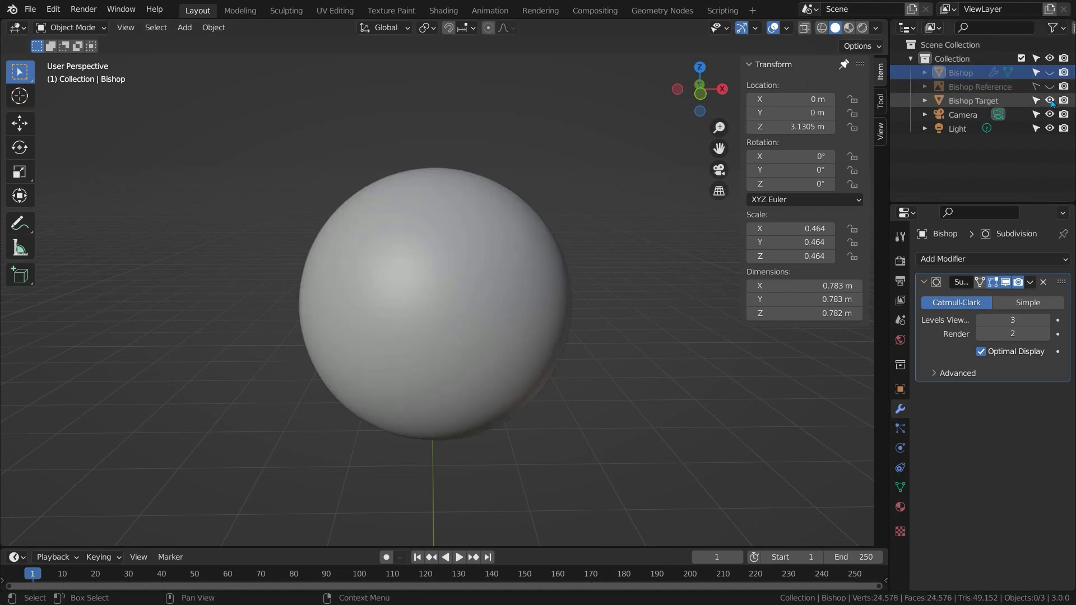
pyautogui.click(456, 299)
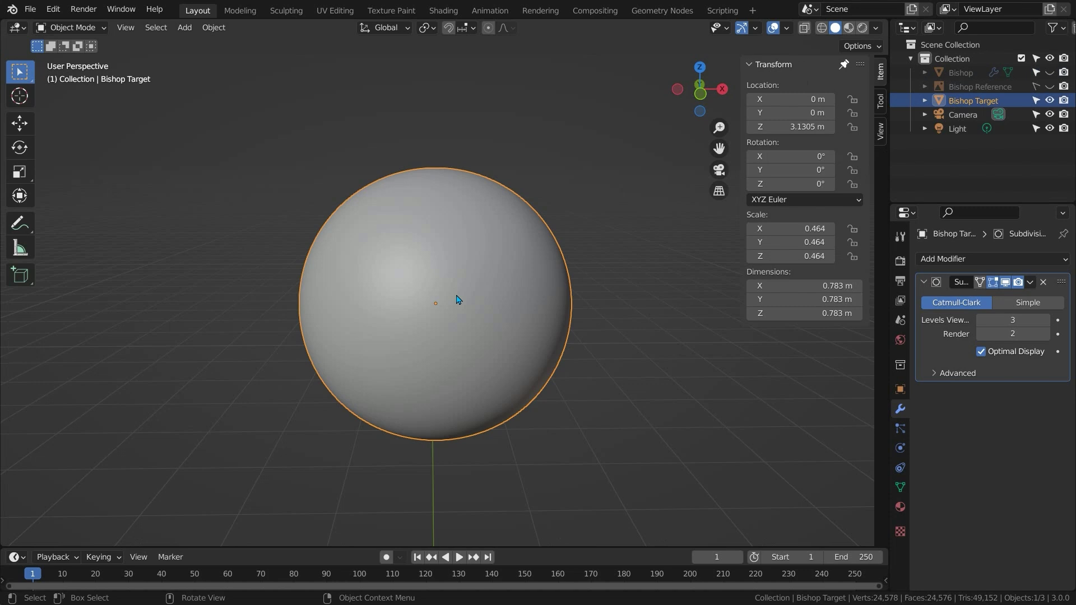
pyautogui.press('KP_1')
pyautogui.press('Tab')
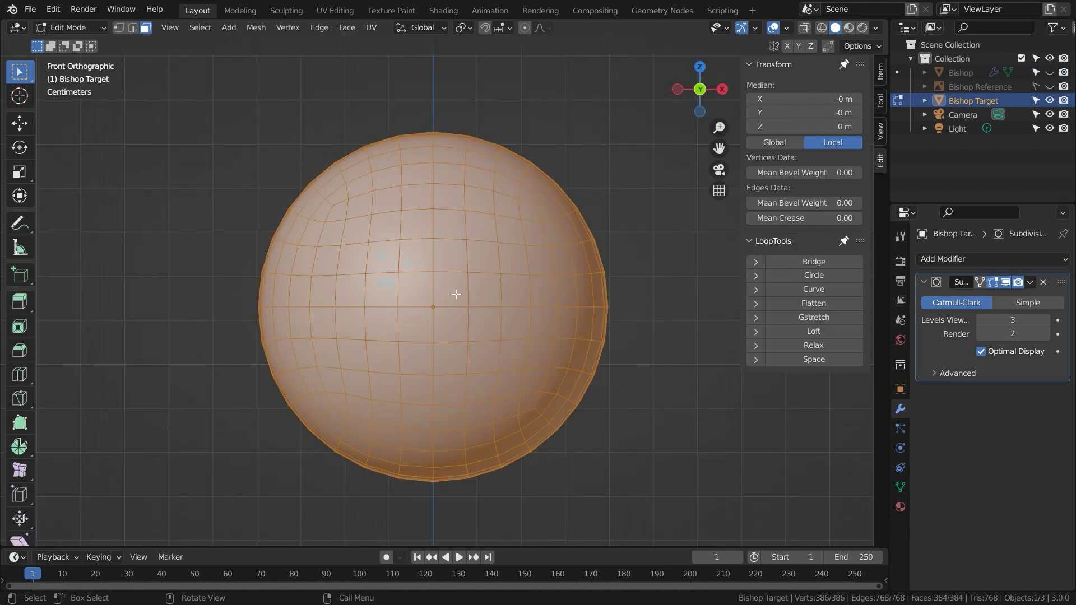
pyautogui.press('1')
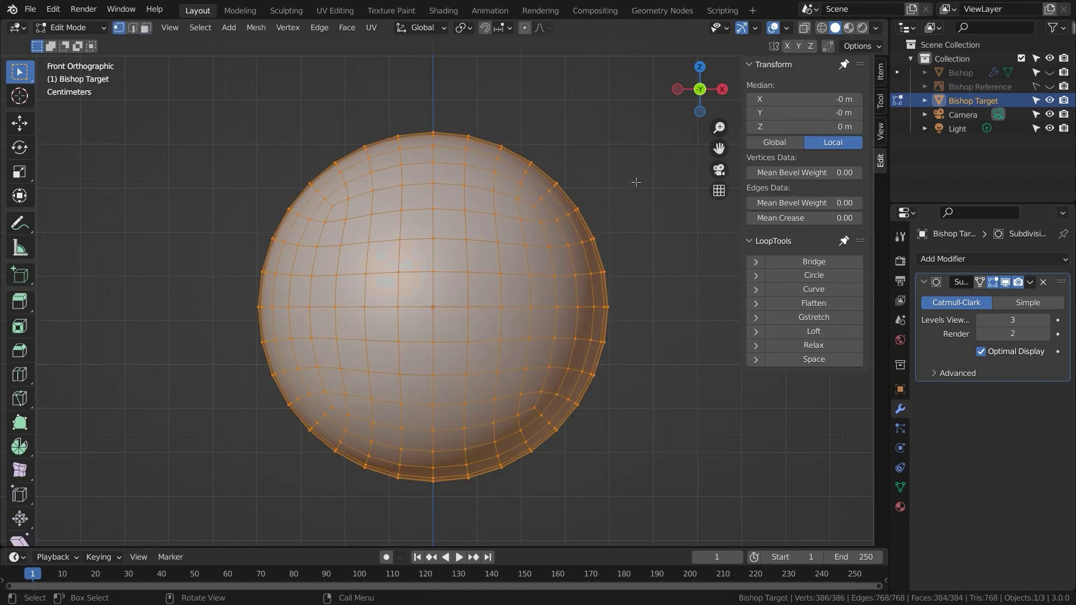
pyautogui.hotkey('alt', 'a')
# Select the sphere's top vertex and enable proportional editing with Sharp falloff.
pyautogui.scroll(-3, 288, 243)
pyautogui.keyDown('shift'); pyautogui.moveTo(423, 179); pyautogui.dragTo(470, 244, button='middle'); pyautogui.keyUp('shift')
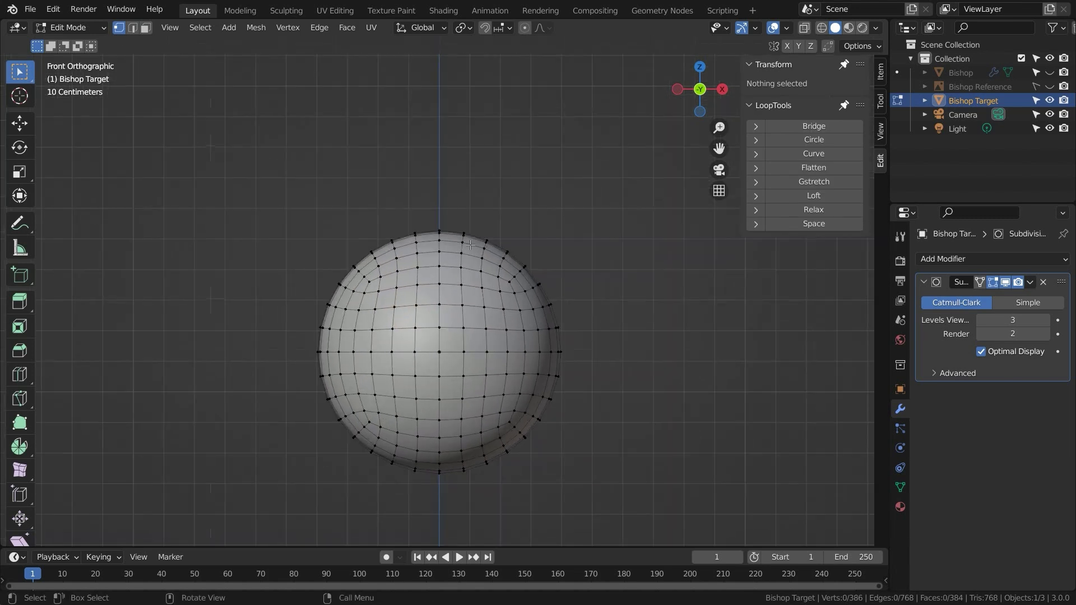
pyautogui.click(439, 217)
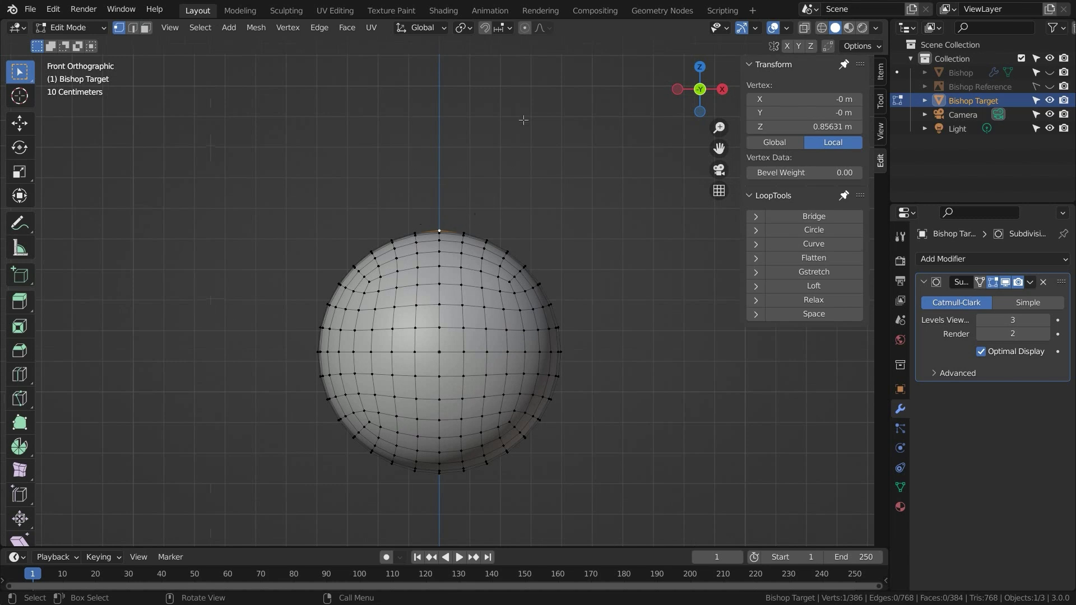
pyautogui.click(527, 28)
pyautogui.click(551, 28)
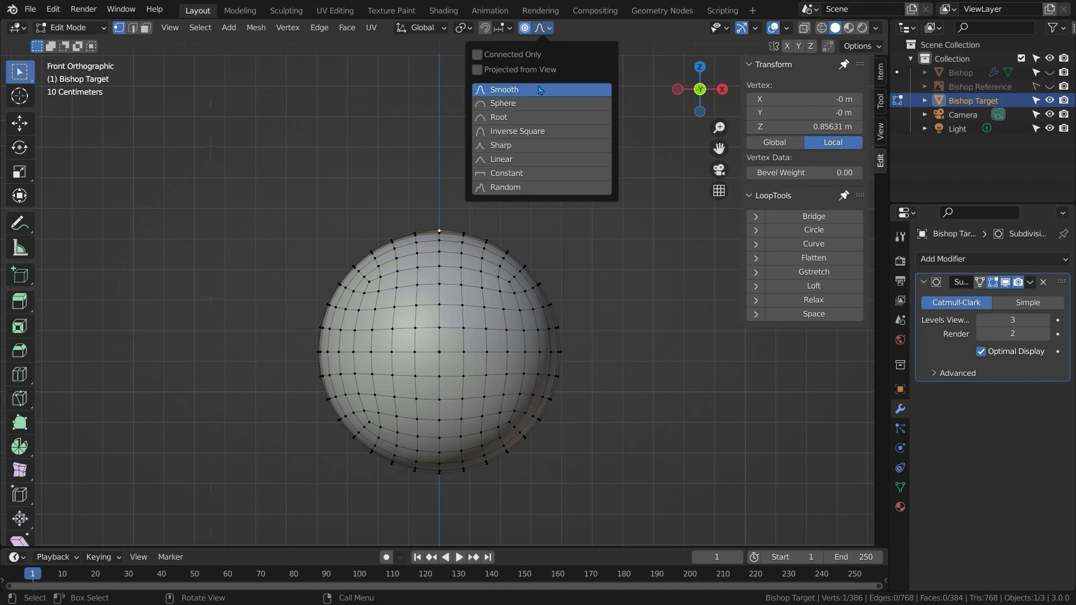
pyautogui.click(531, 147)
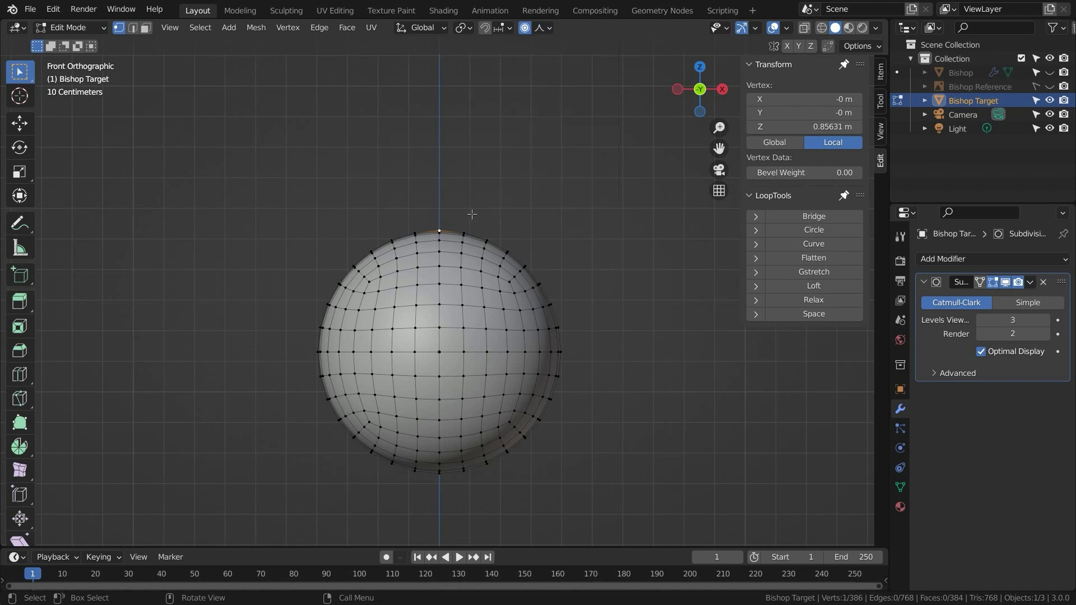
# Pull the top vertex 0.22712 m up along Z into a pointed egg, then return to object mode.
pyautogui.press('g')
pyautogui.press('z')
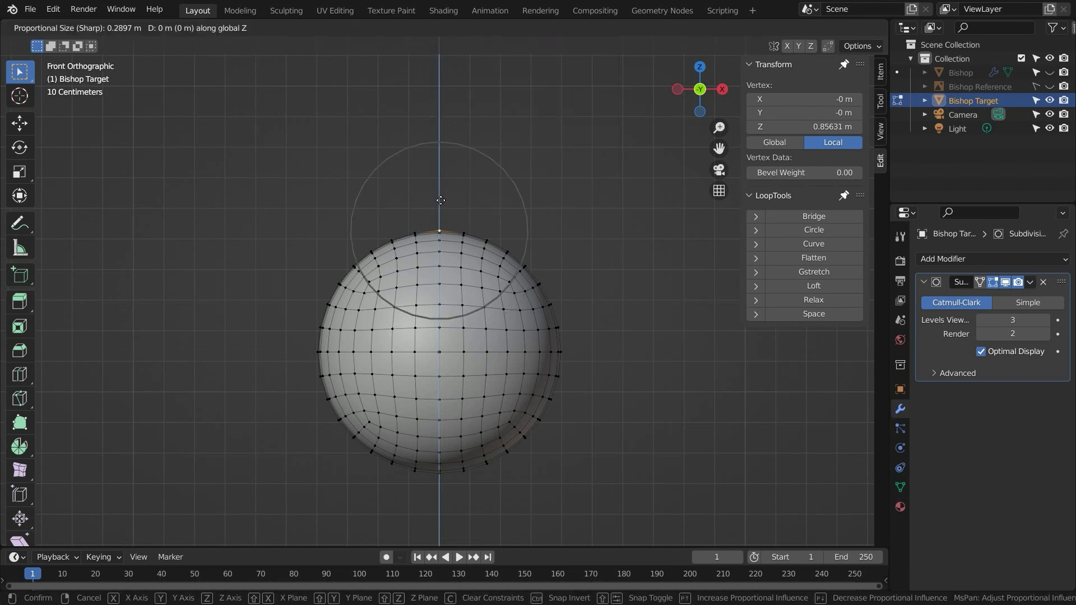
pyautogui.scroll(-3, 441, 185)
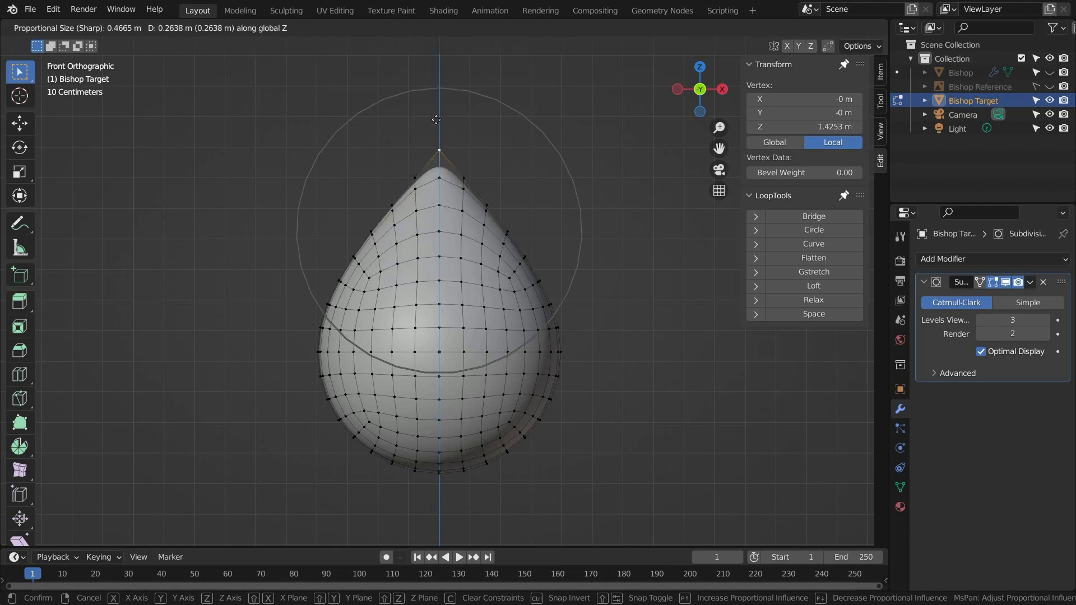
pyautogui.scroll(-1, 436, 116)
pyautogui.scroll(2, 436, 119)
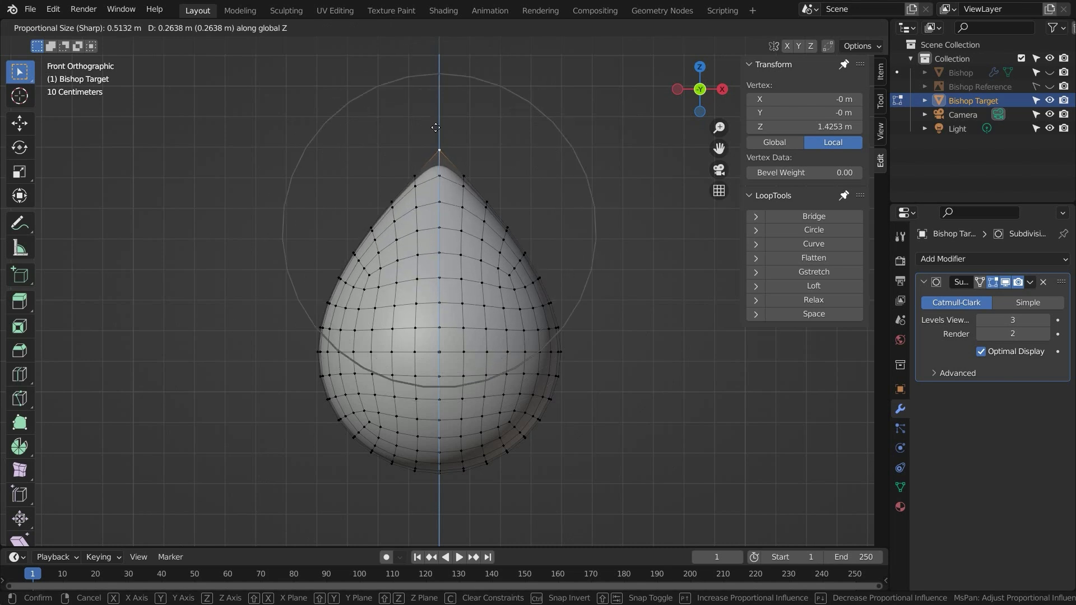
pyautogui.scroll(-3, 435, 142)
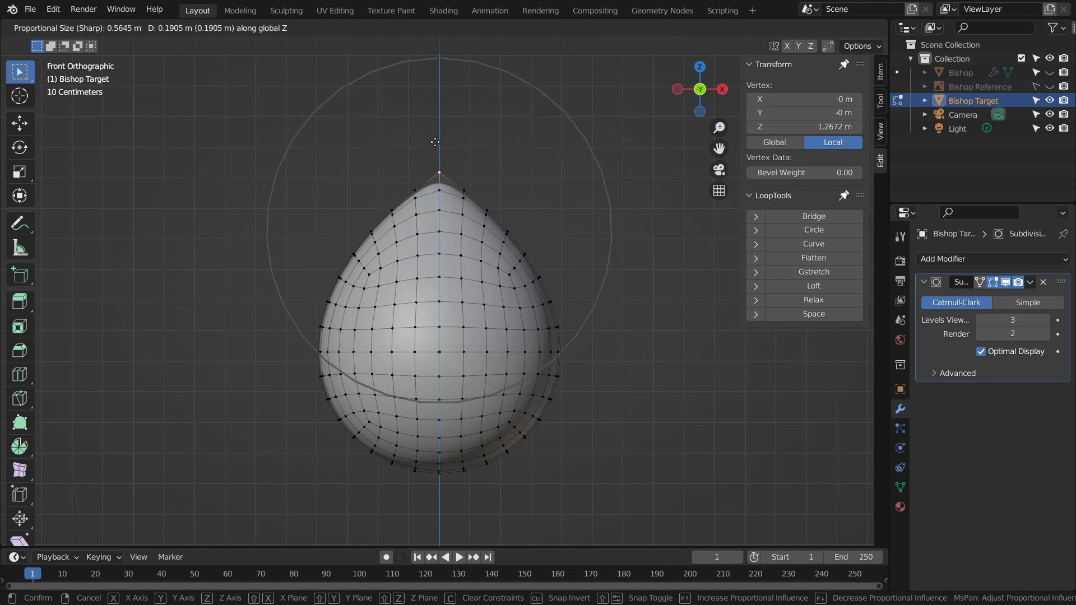
pyautogui.click(435, 131)
pyautogui.moveTo(435, 131); pyautogui.dragTo(353, 192, button='middle')
pyautogui.press('KP_1')
pyautogui.press('Tab')
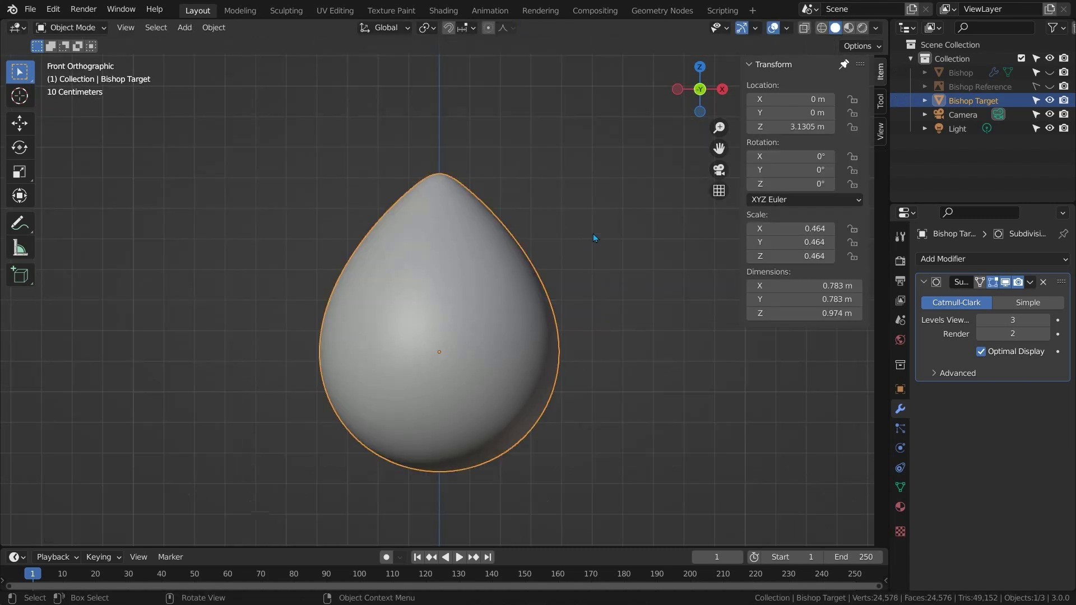
# Hide Bishop Target, show and select the Bishop, and add a Shrinkwrap modifier.
pyautogui.click(1051, 101)
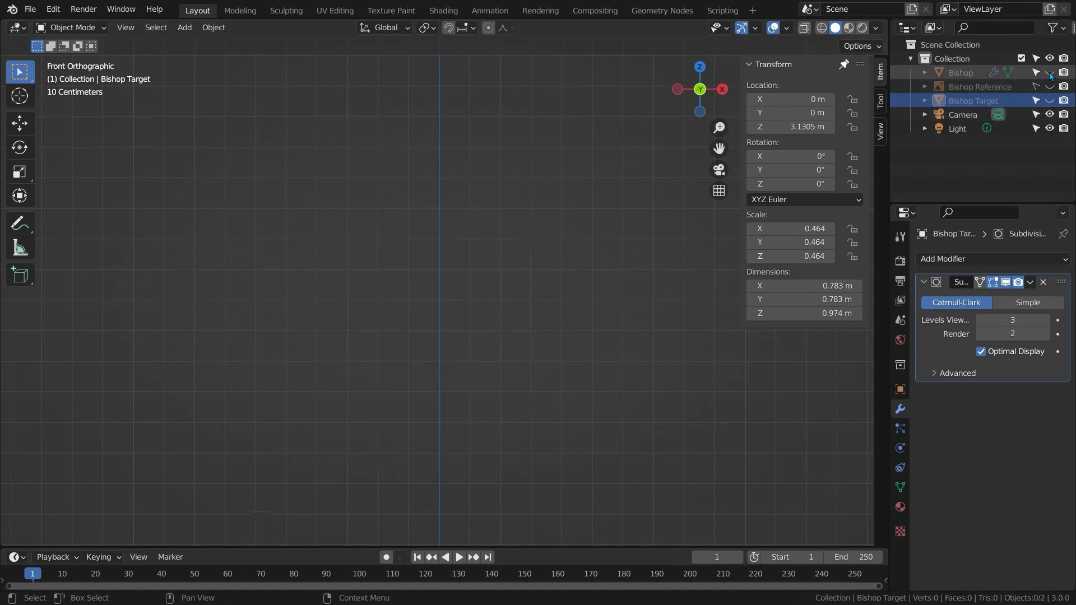
pyautogui.click(1050, 73)
pyautogui.click(504, 333)
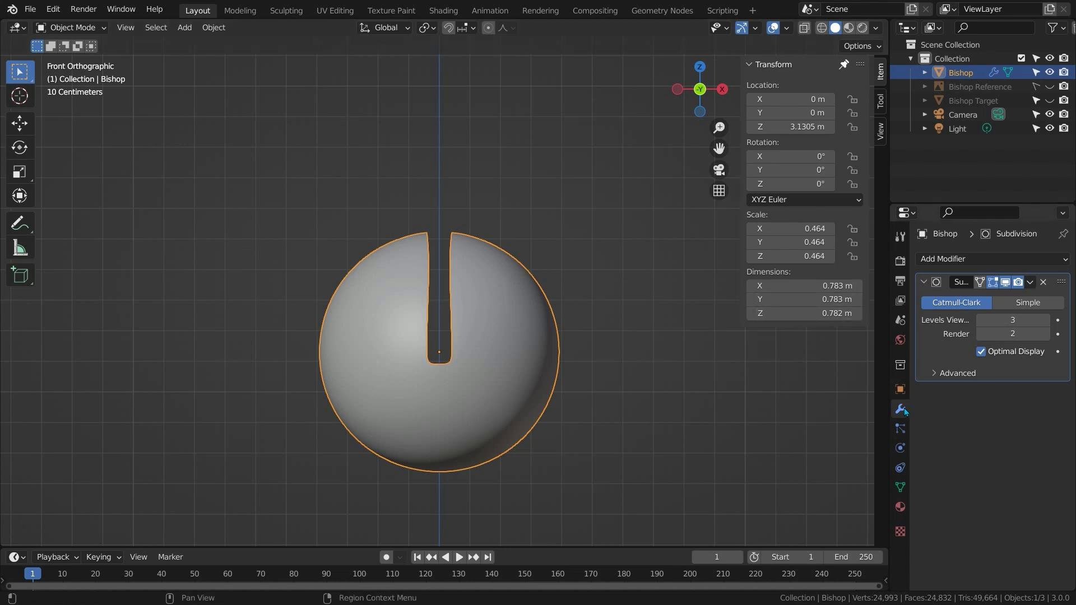
pyautogui.click(966, 259)
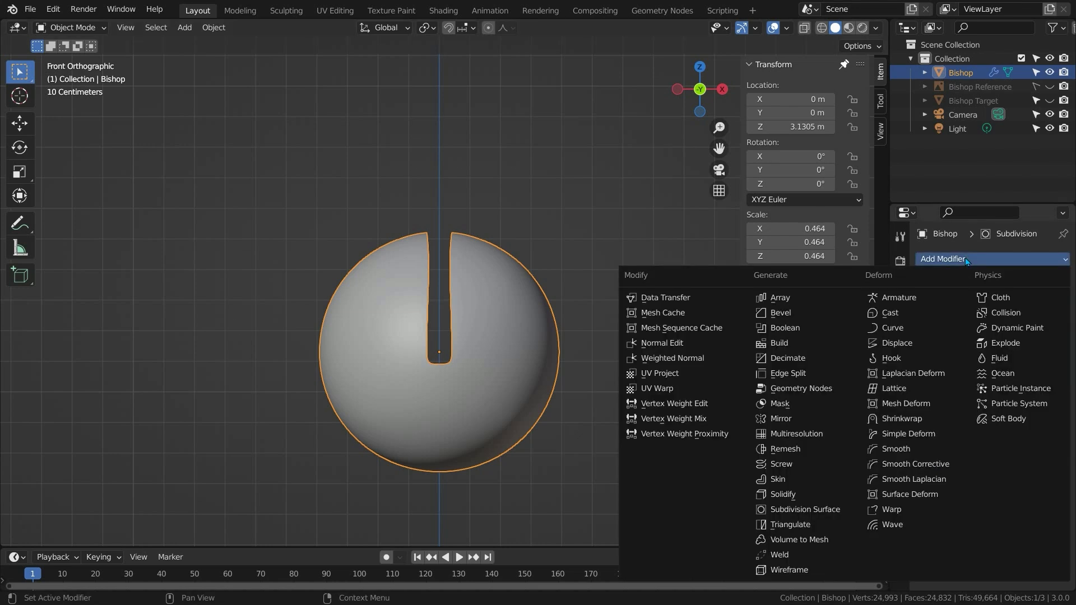
pyautogui.click(902, 419)
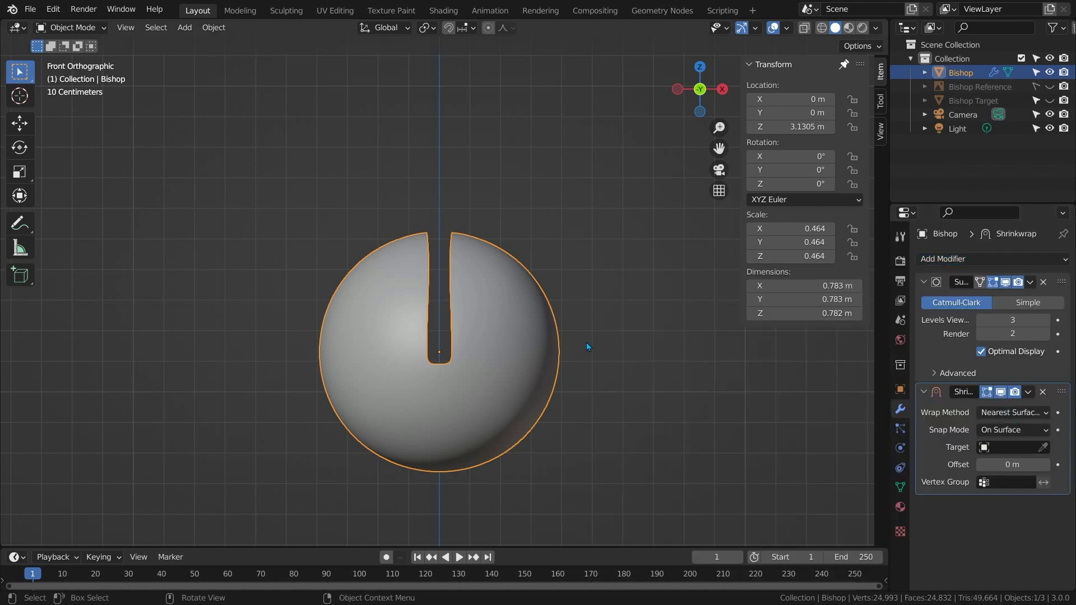
# Set the Shrinkwrap to Project mode with Negative enabled and Bishop Target as its target.
pyautogui.click(1036, 412)
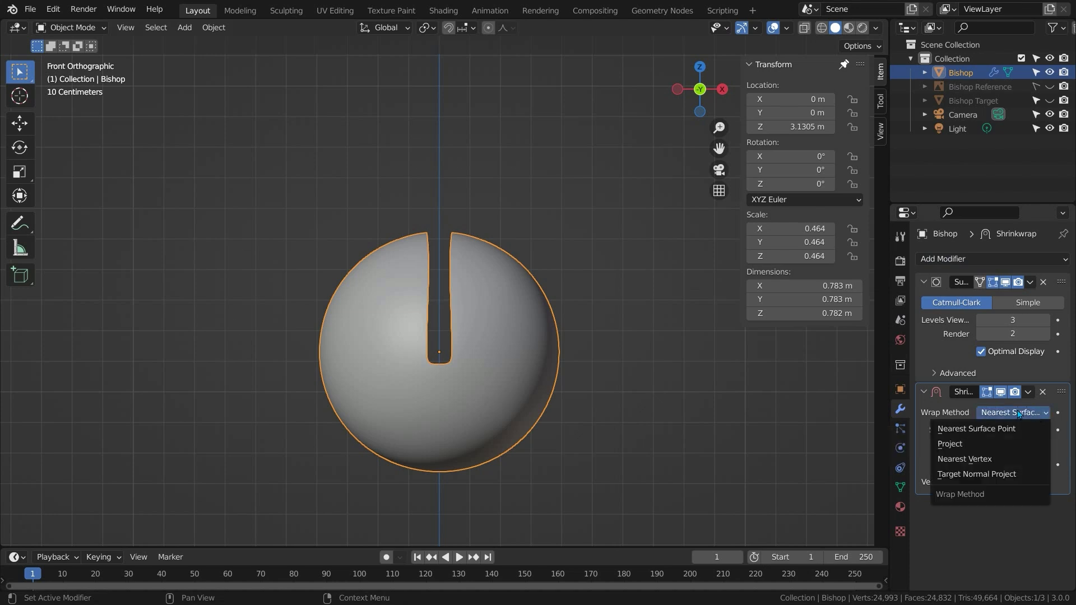
pyautogui.click(971, 444)
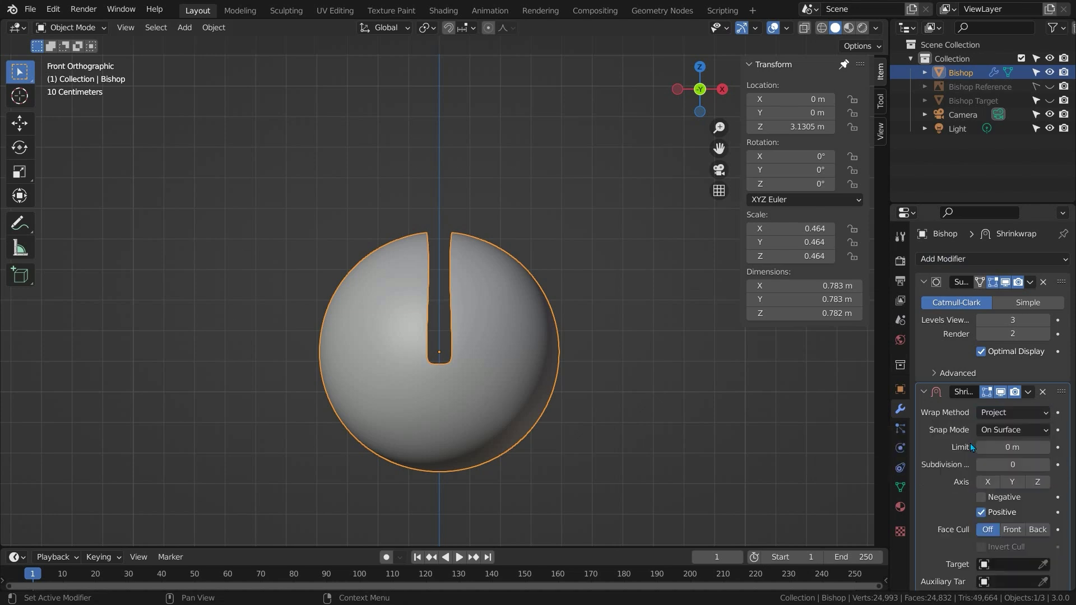
pyautogui.scroll(-2, 991, 420)
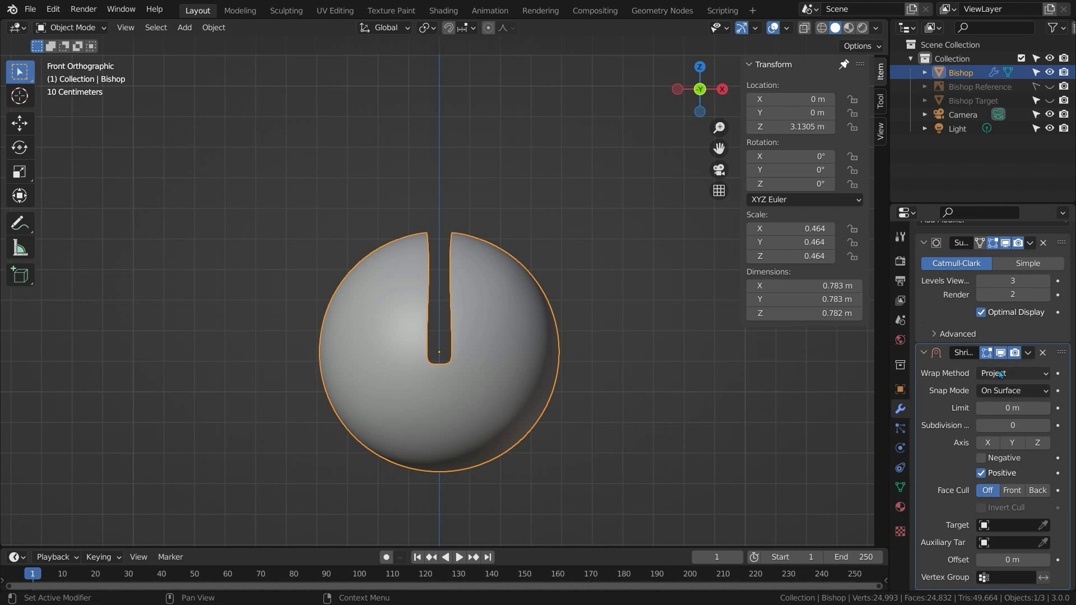
pyautogui.click(981, 459)
pyautogui.click(1024, 526)
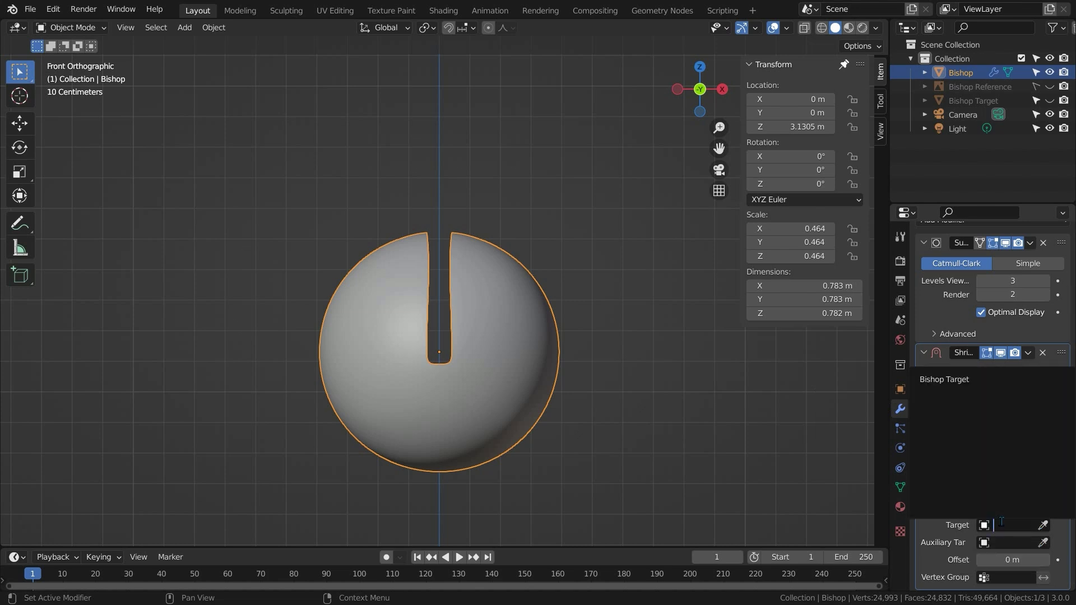
pyautogui.click(934, 379)
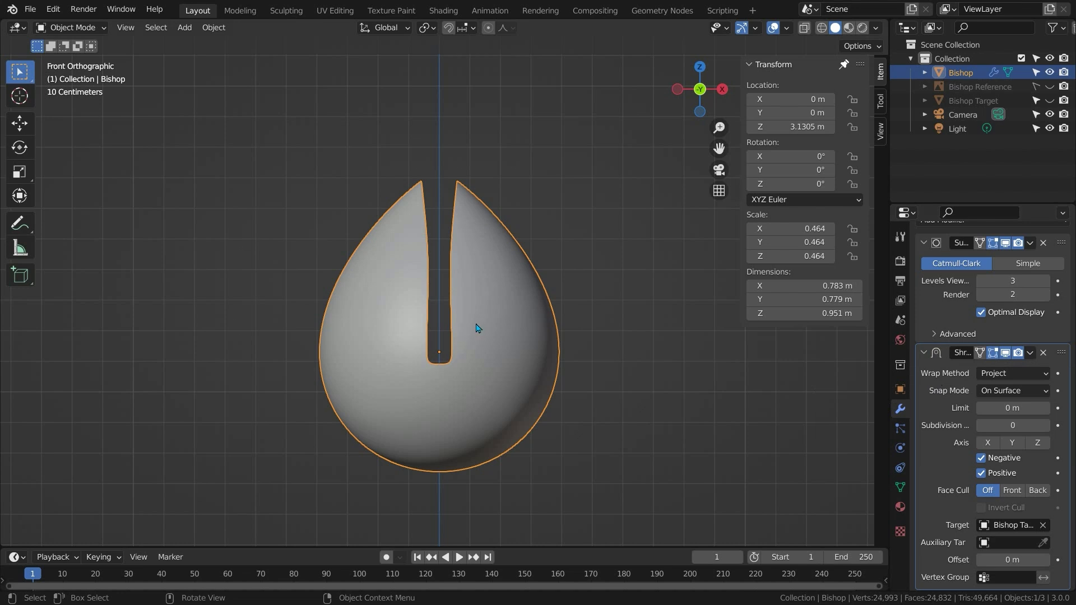
pyautogui.scroll(1, 478, 328)
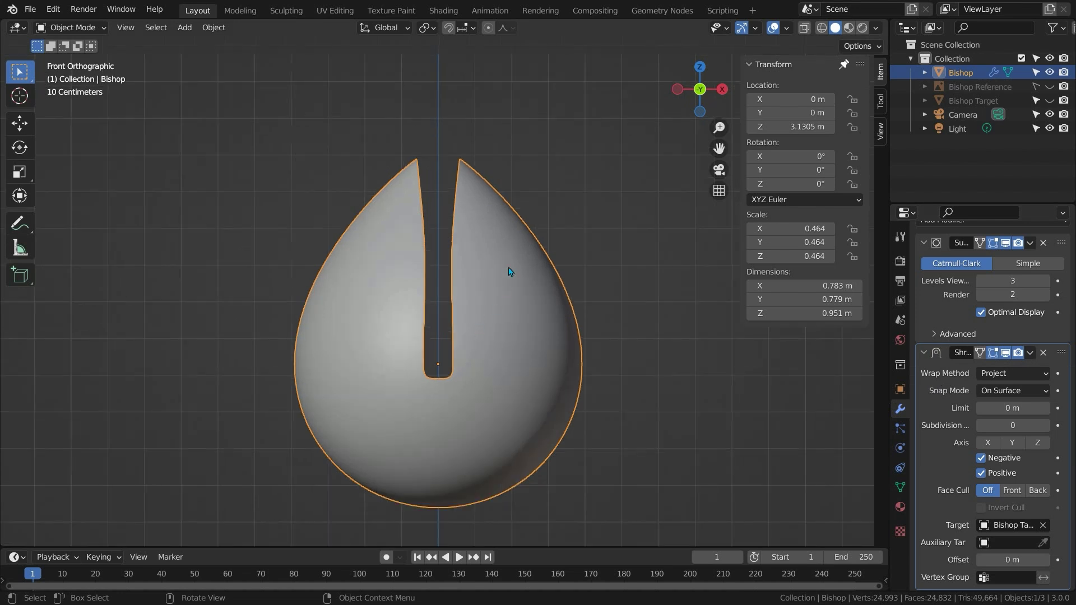
# Show the Bishop Reference image, tilt the head 26.8° about Y, and enter Edit Mode in front view.
pyautogui.press('Tab')
pyautogui.press('Tab')
pyautogui.click(1050, 86)
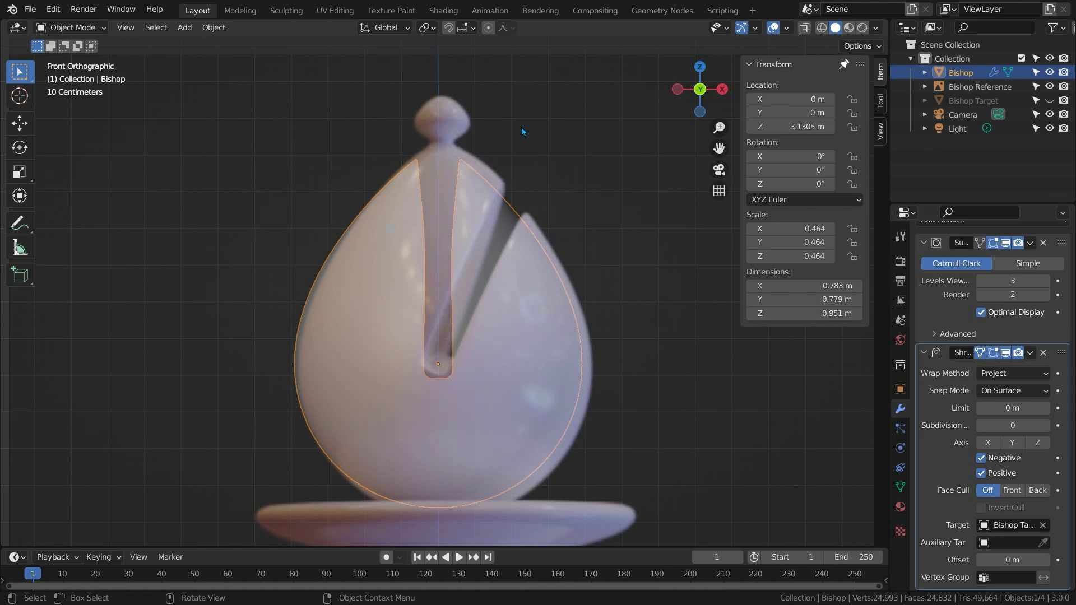
pyautogui.press('r')
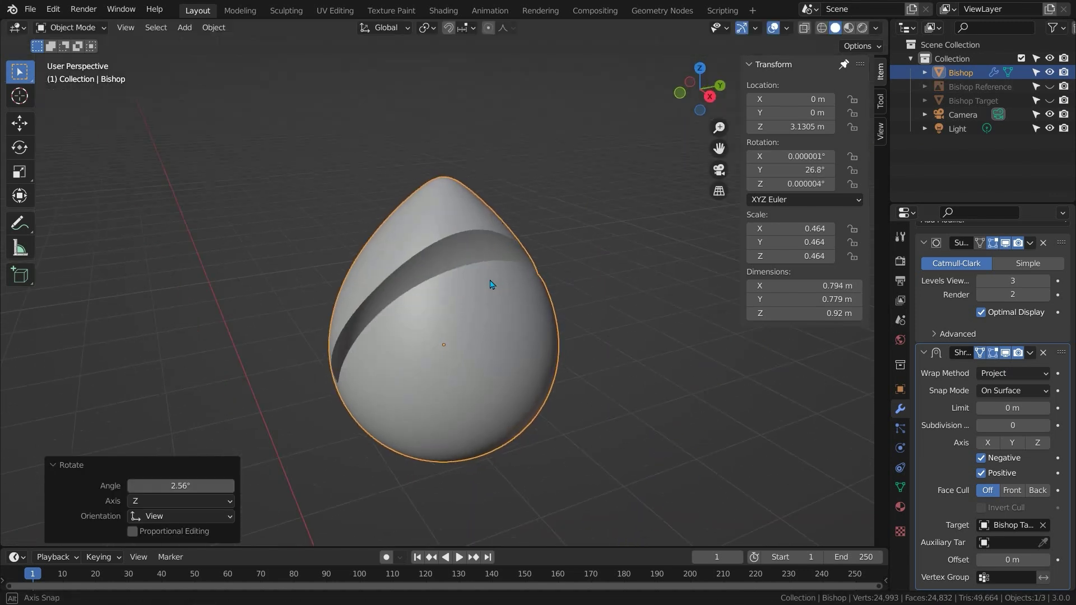
pyautogui.moveTo(463, 291); pyautogui.dragTo(535, 269, button='middle')
pyautogui.press('KP_1')
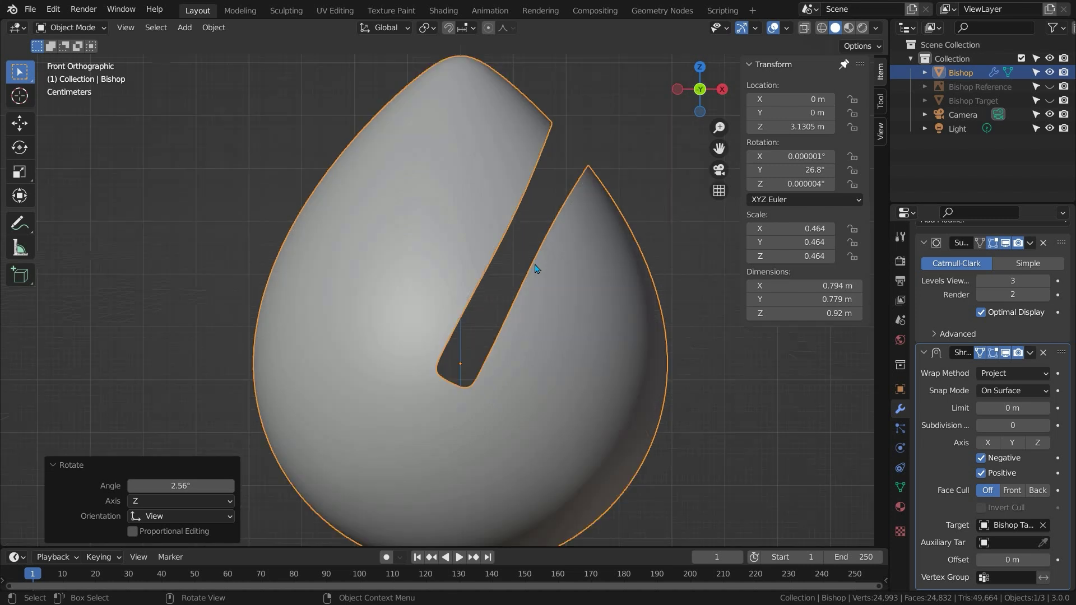
pyautogui.press('Tab')
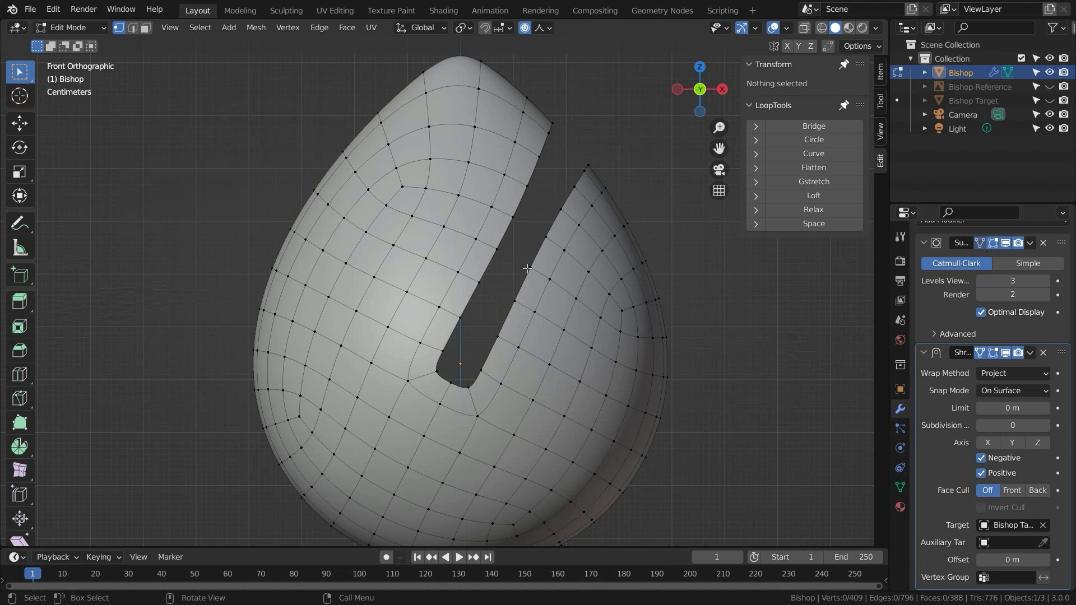
# Snap the 3D cursor to the two vertices at the bottom of the slot.
pyautogui.moveTo(529, 258); pyautogui.dragTo(433, 399, button='middle')
pyautogui.click(411, 375)
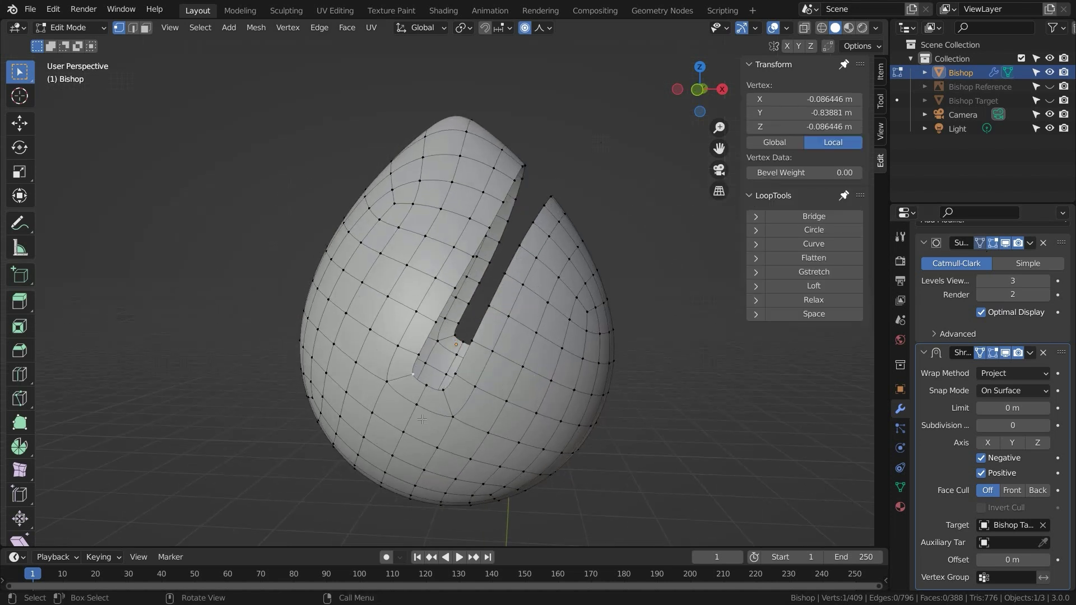
pyautogui.keyDown('shift'); pyautogui.click(458, 335); pyautogui.keyUp('shift')
pyautogui.moveTo(458, 335); pyautogui.dragTo(366, 382, button='middle')
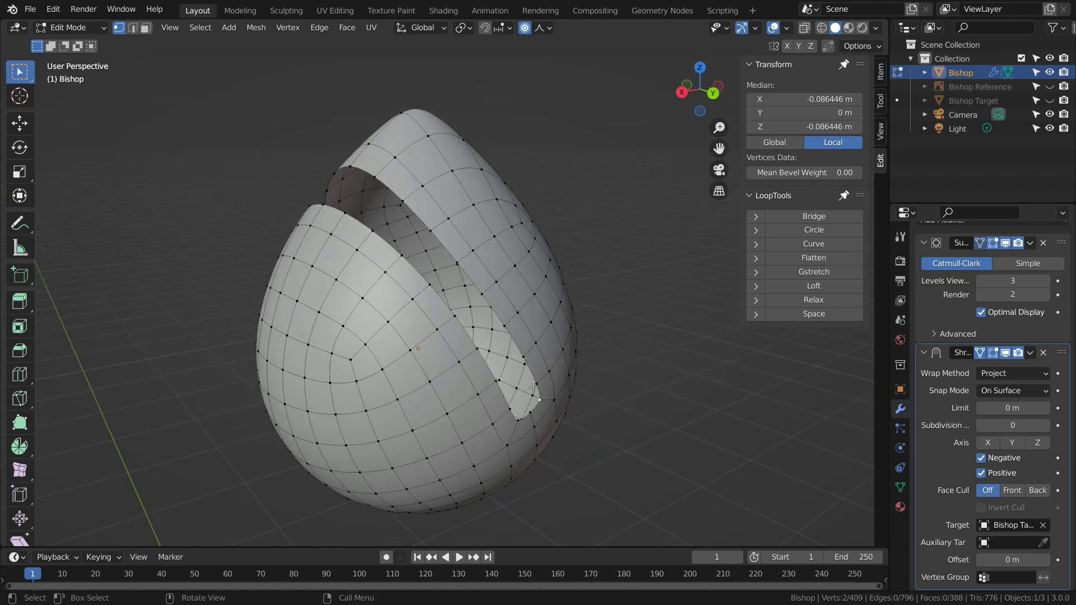
pyautogui.moveTo(542, 400); pyautogui.dragTo(474, 334, button='middle')
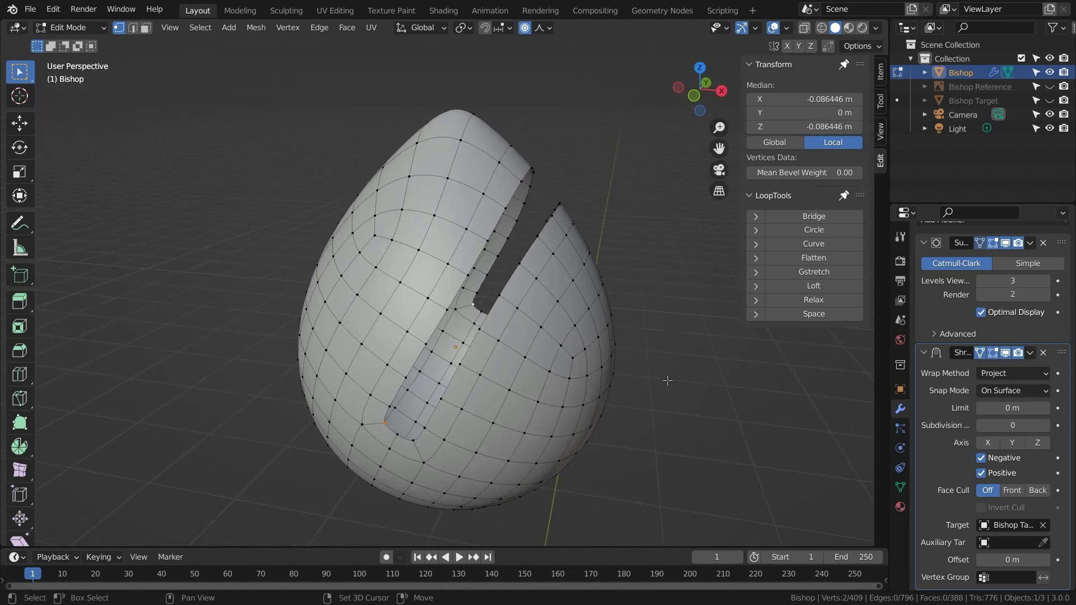
pyautogui.hotkey('shift', 's')
pyautogui.click(672, 463)
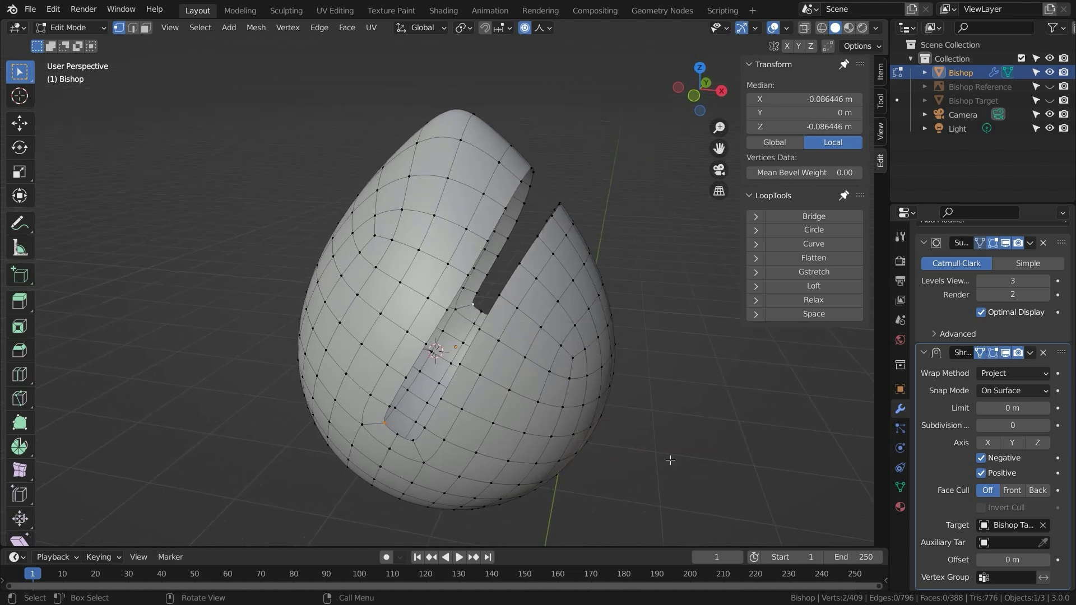
# Select the slot's left edge as a vertex path and straighten it with LoopTools Flatten.
pyautogui.moveTo(487, 335)
pyautogui.mouseDown(button='middle')
pyautogui.moveTo(456, 379)
pyautogui.moveTo(490, 333)
pyautogui.mouseUp(button='middle')
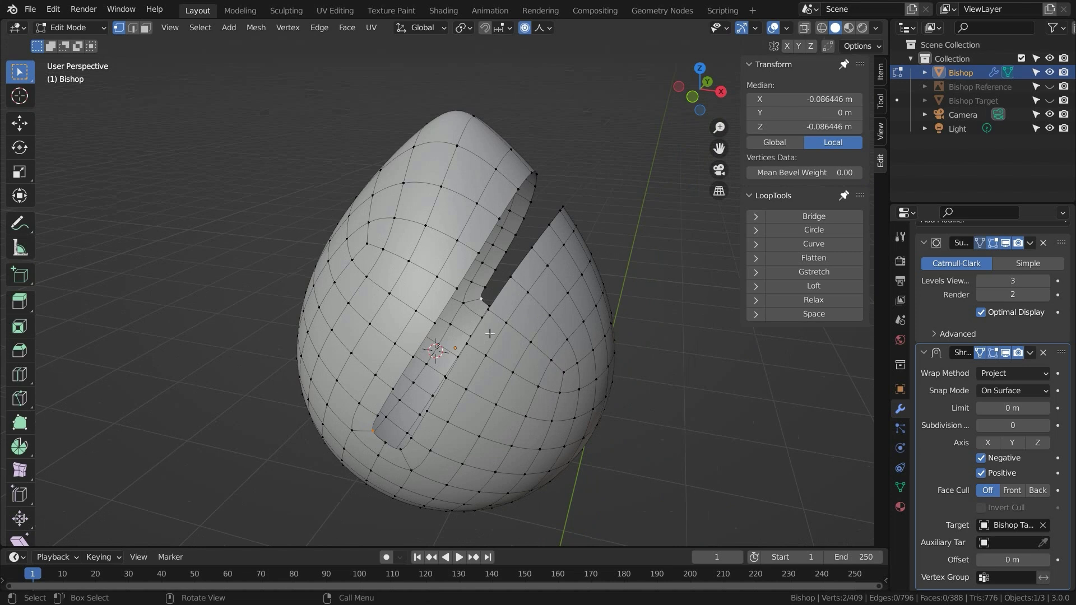
pyautogui.keyDown('ctrl'); pyautogui.click(538, 171); pyautogui.keyUp('ctrl')
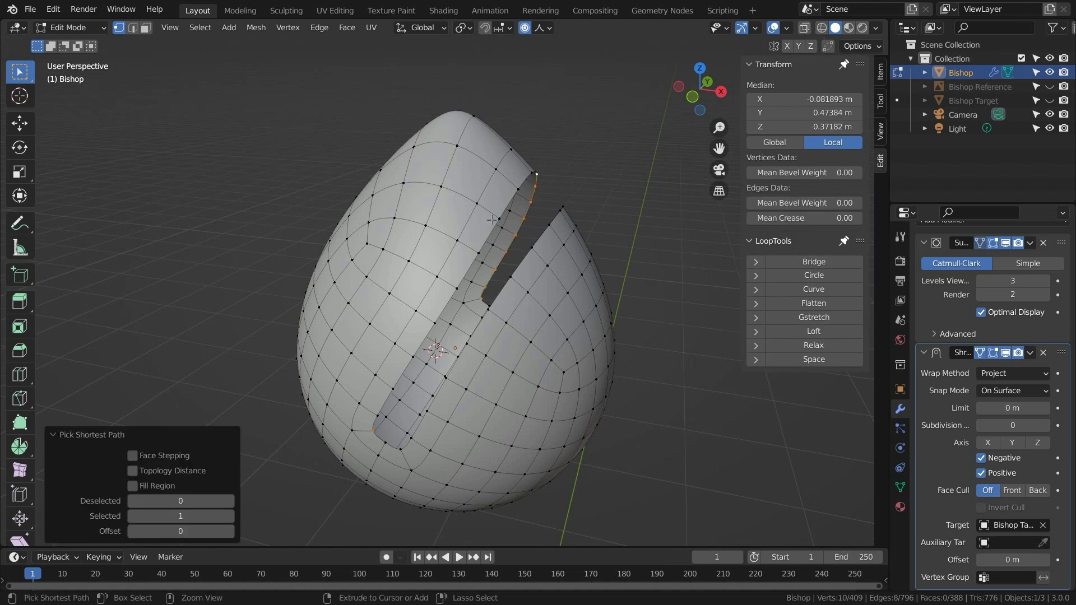
pyautogui.keyDown('ctrl'); pyautogui.click(377, 416); pyautogui.keyUp('ctrl')
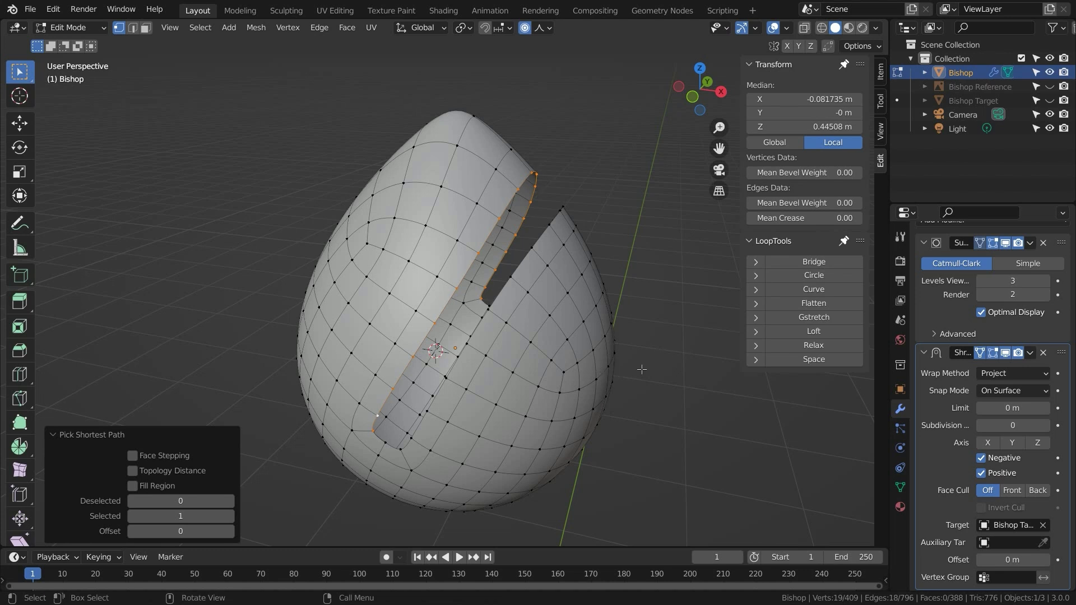
pyautogui.press('KP_1')
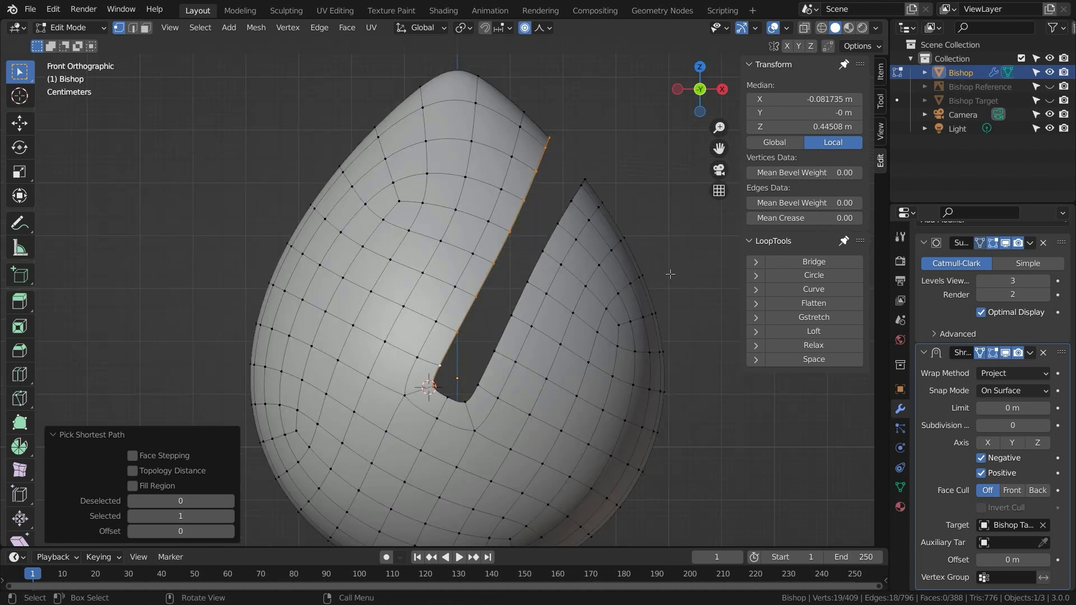
pyautogui.click(822, 305)
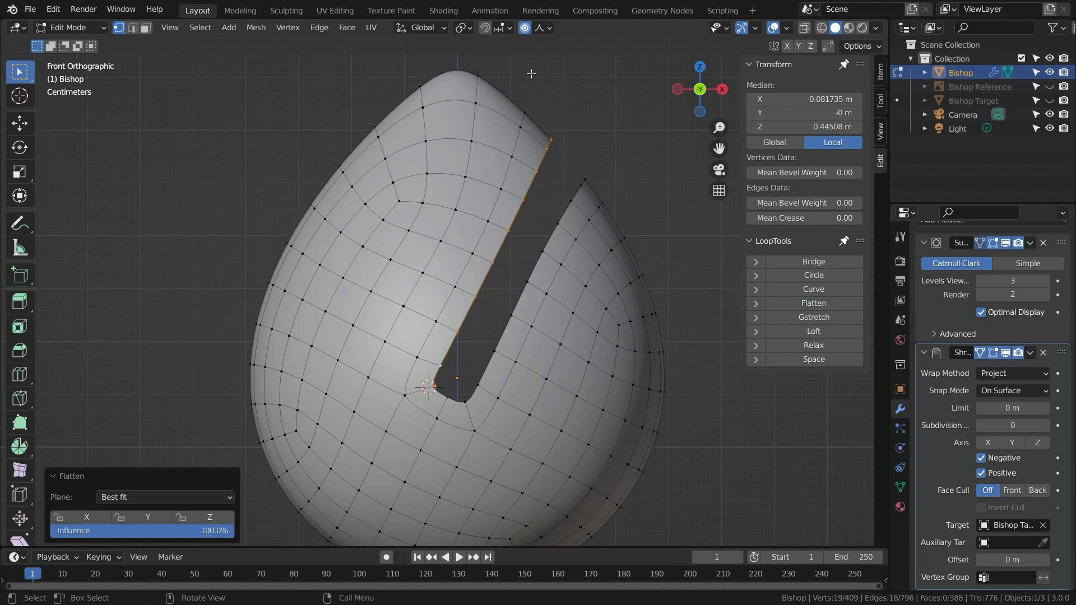
# Turn off proportional editing and rotate the left edge -0.671° around the 3D cursor.
pyautogui.click(524, 28)
pyautogui.click(463, 28)
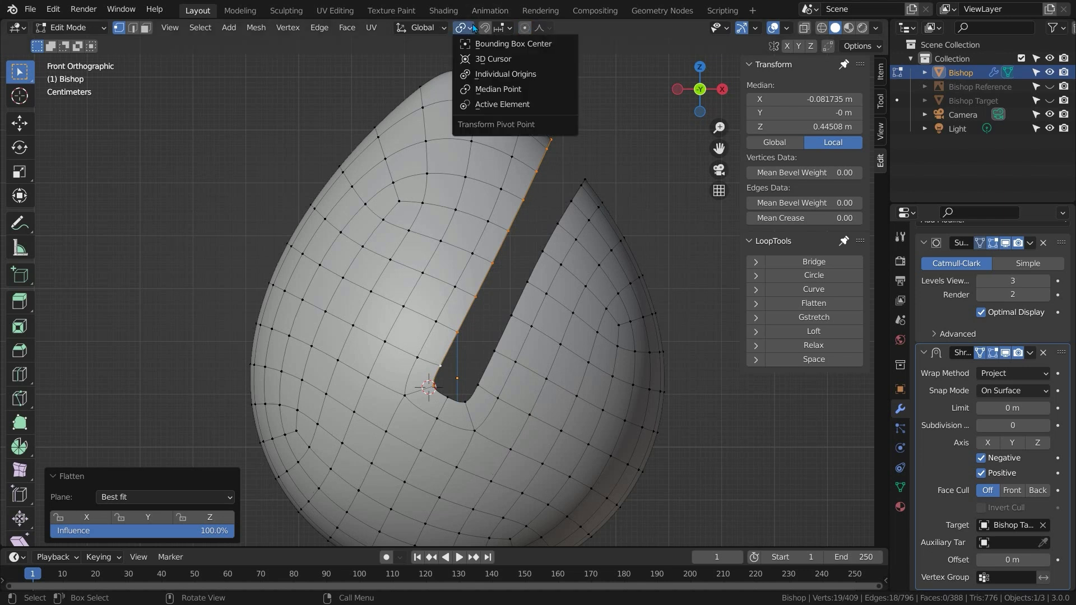
pyautogui.click(492, 59)
pyautogui.press('r')
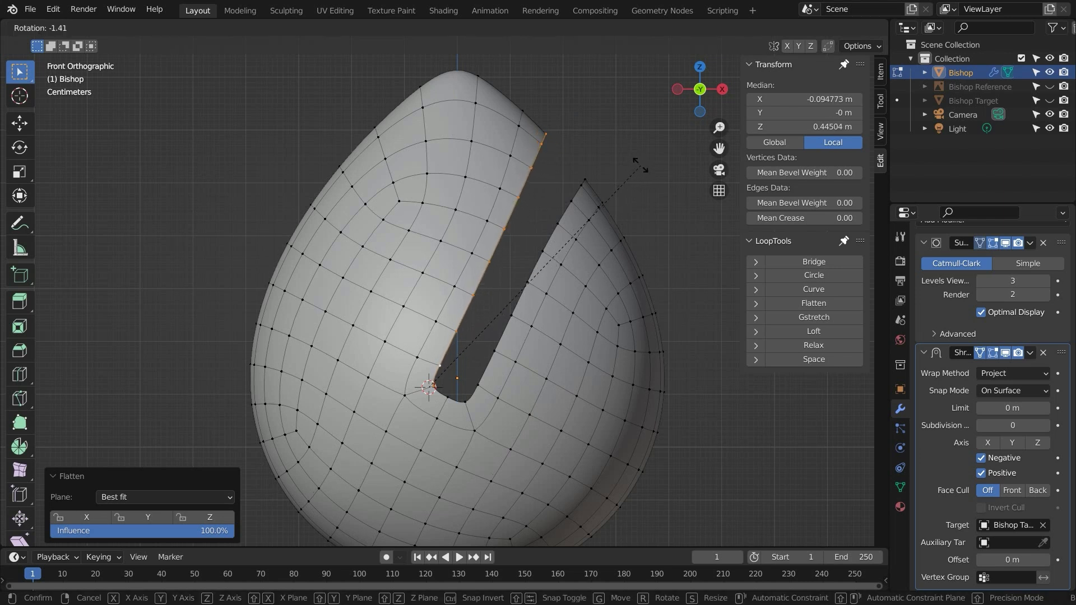
pyautogui.click(641, 171)
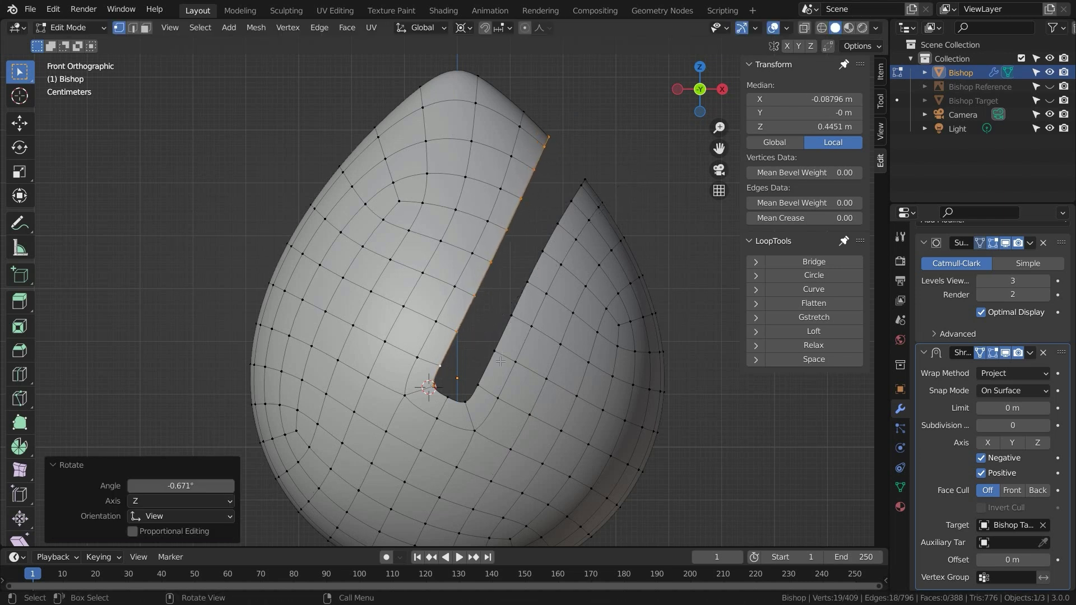
pyautogui.moveTo(481, 321)
pyautogui.mouseDown(button='middle')
pyautogui.moveTo(489, 336)
pyautogui.moveTo(481, 325)
pyautogui.mouseUp(button='middle')
# Snap the 3D cursor to two vertices at the bottom of the slot.
pyautogui.click(470, 419)
pyautogui.moveTo(469, 419); pyautogui.dragTo(465, 392, button='middle')
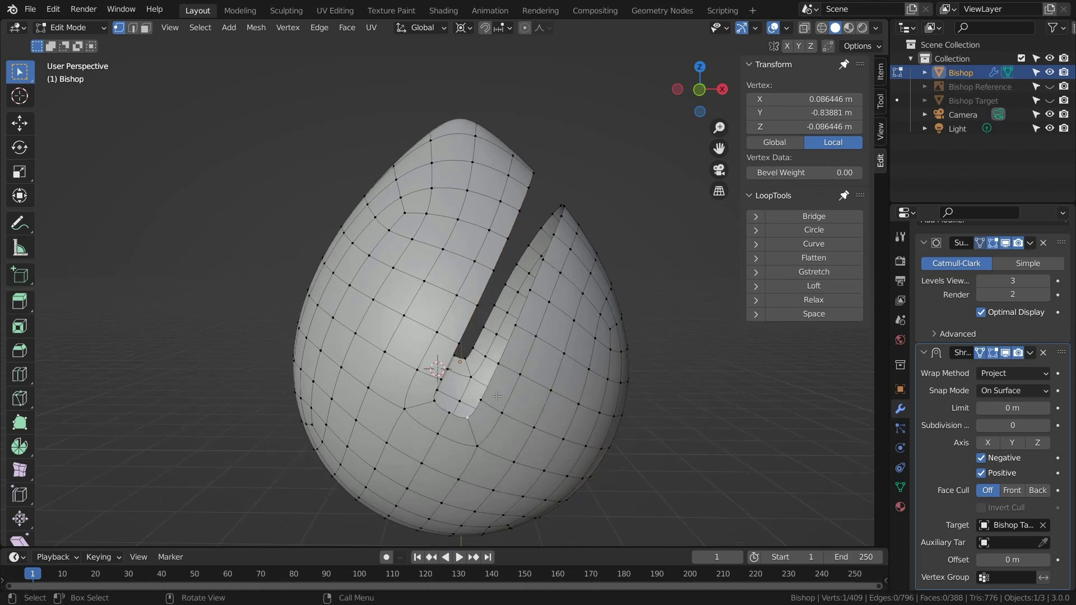
pyautogui.keyDown('shift'); pyautogui.click(466, 361); pyautogui.keyUp('shift')
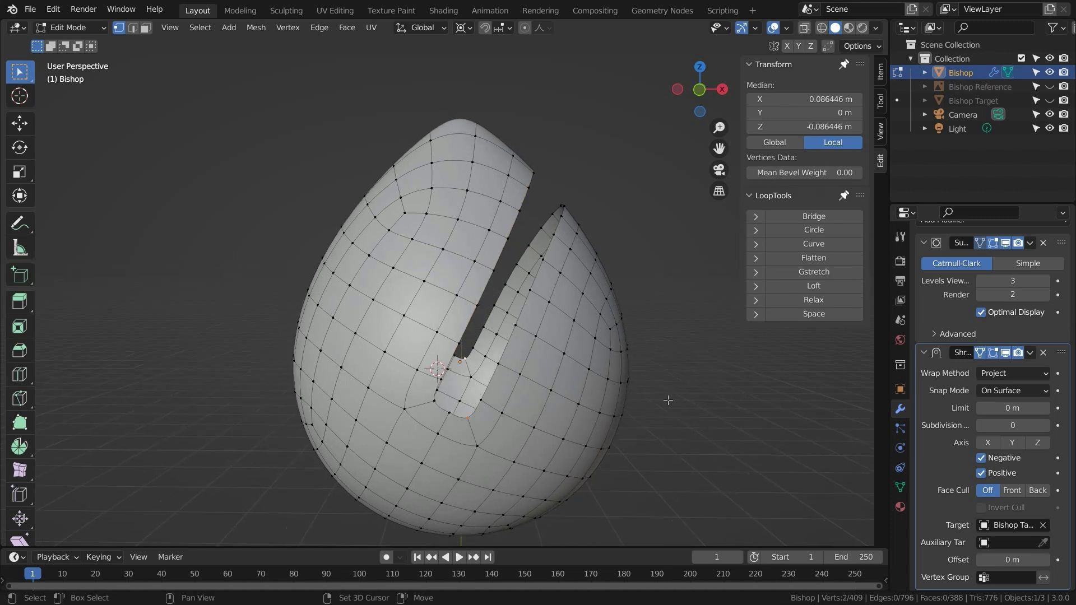
pyautogui.hotkey('shift', 's')
pyautogui.click(668, 482)
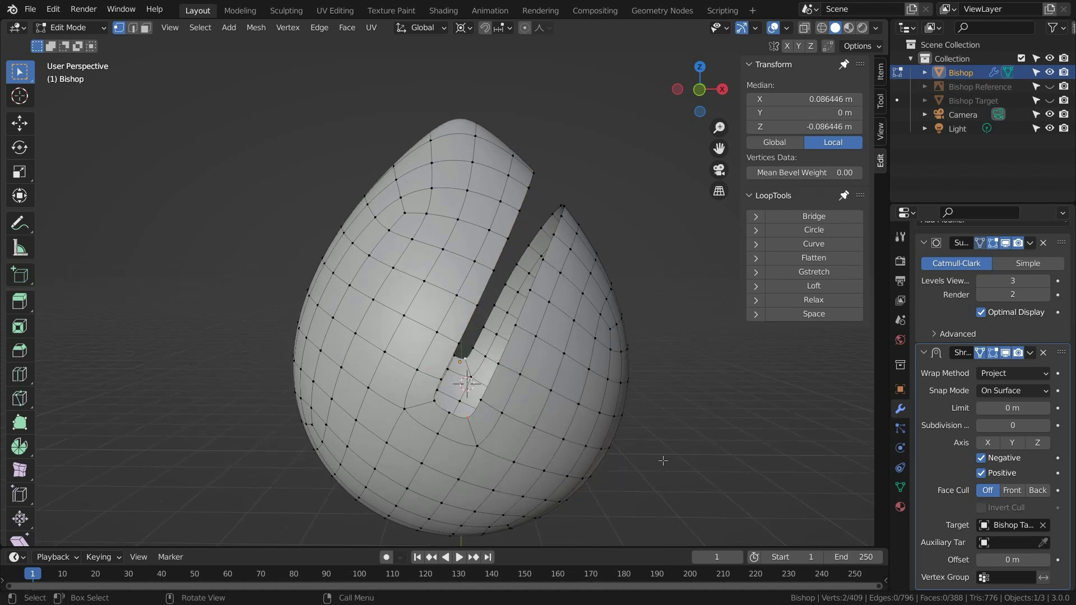
# Flatten the slot's right edge with LoopTools, rotate it -0.11°, and clear the selection.
pyautogui.keyDown('ctrl'); pyautogui.click(562, 208); pyautogui.keyUp('ctrl')
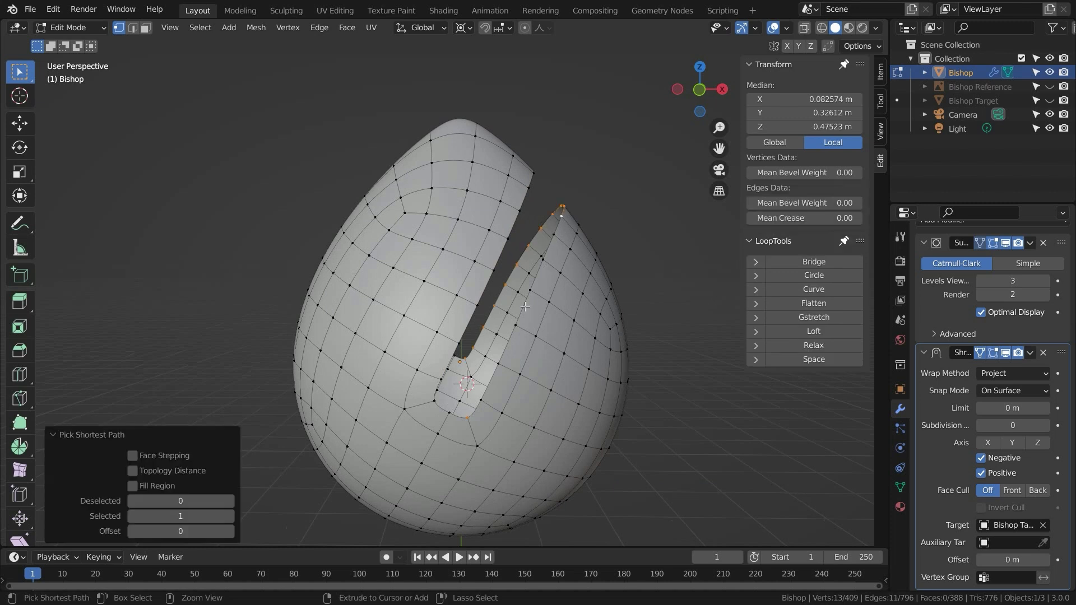
pyautogui.press('KP_1')
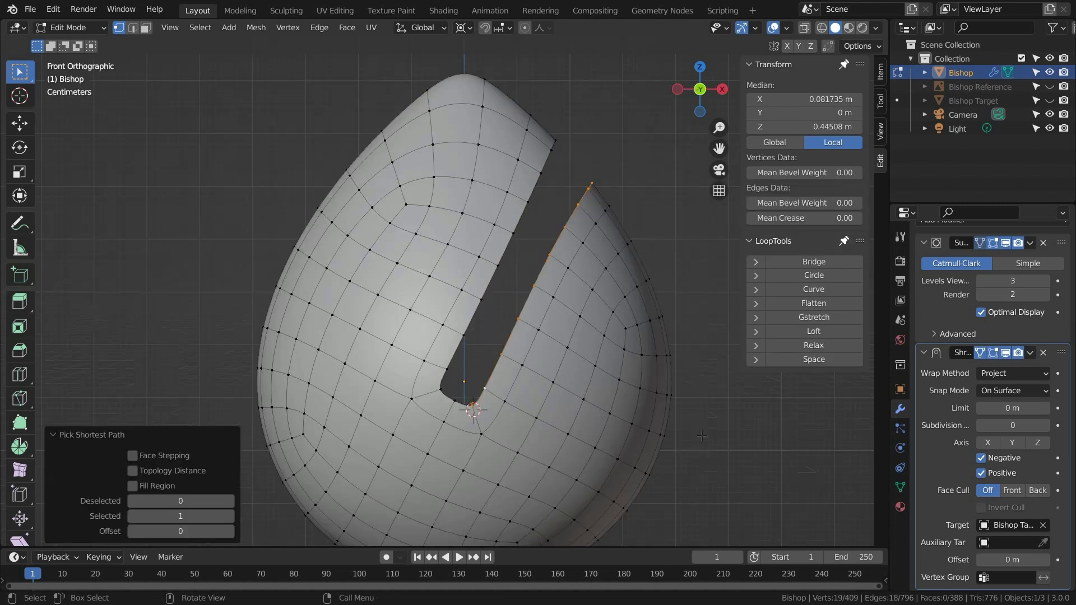
pyautogui.click(824, 305)
pyautogui.press('r')
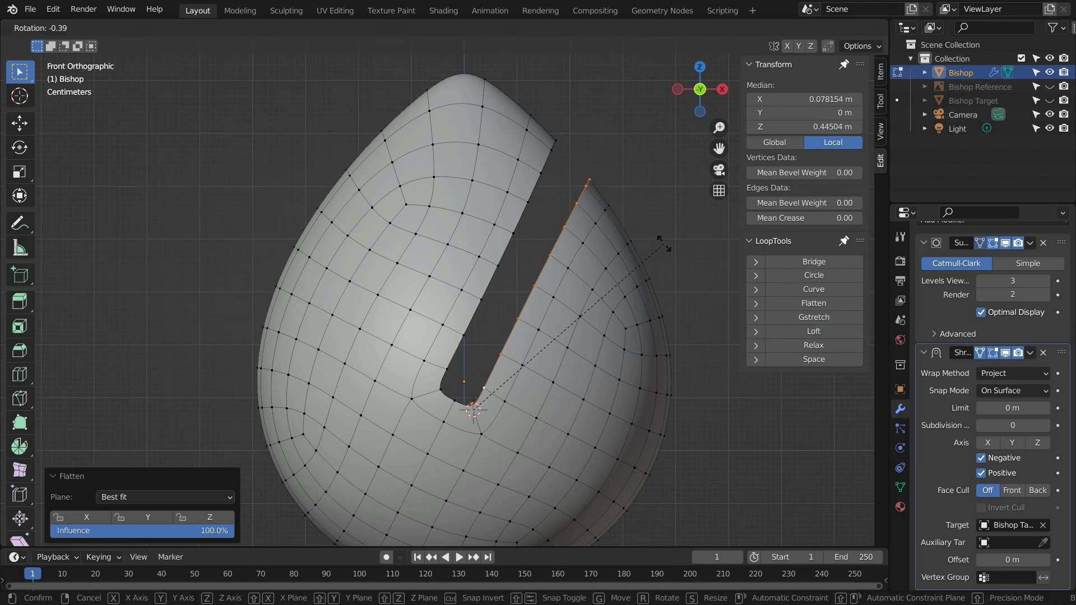
pyautogui.click(665, 245)
pyautogui.moveTo(570, 331); pyautogui.dragTo(612, 298, button='middle')
pyautogui.click(703, 274)
pyautogui.moveTo(665, 344); pyautogui.dragTo(674, 318, button='middle')
pyautogui.keyDown('shift'); pyautogui.moveTo(485, 471); pyautogui.dragTo(505, 423, button='middle'); pyautogui.keyUp('shift')
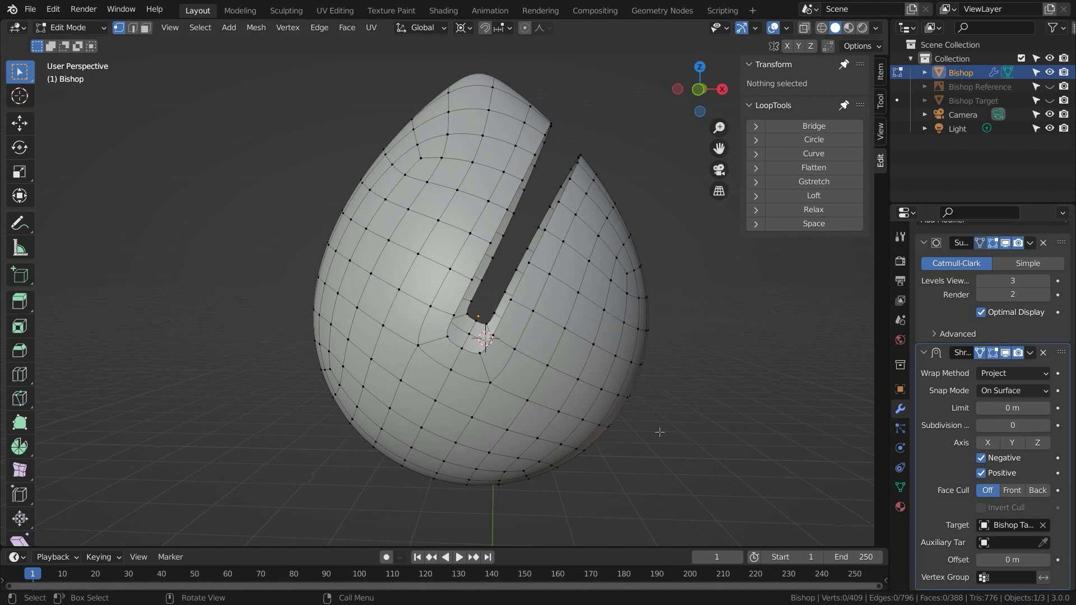
# Select the bottom-centre vertex, grow it to the four surrounding faces, and delete their vertices.
pyautogui.press('KP_1')
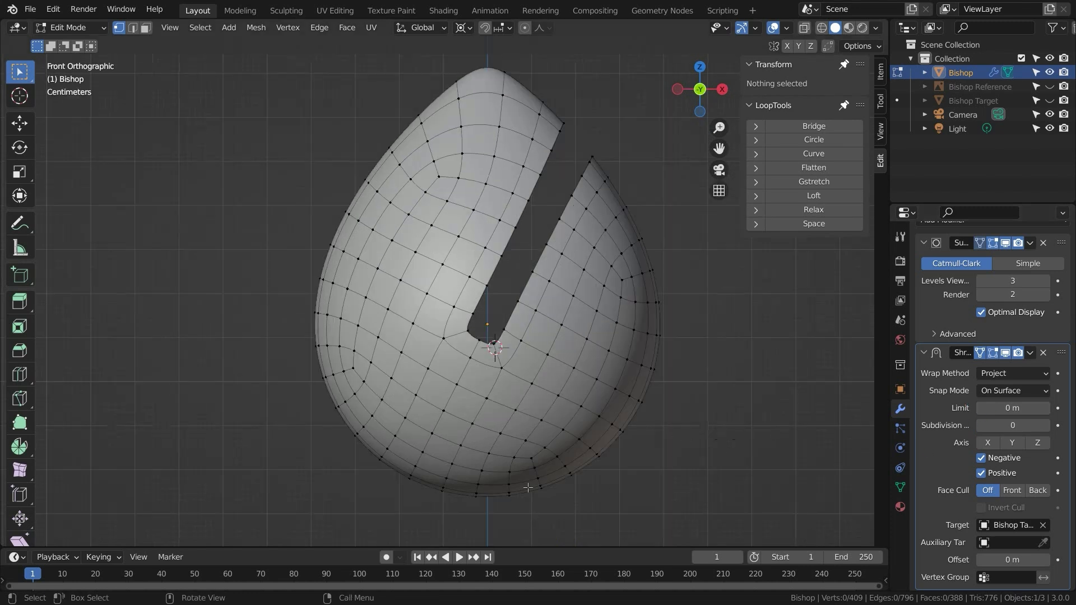
pyautogui.click(485, 517)
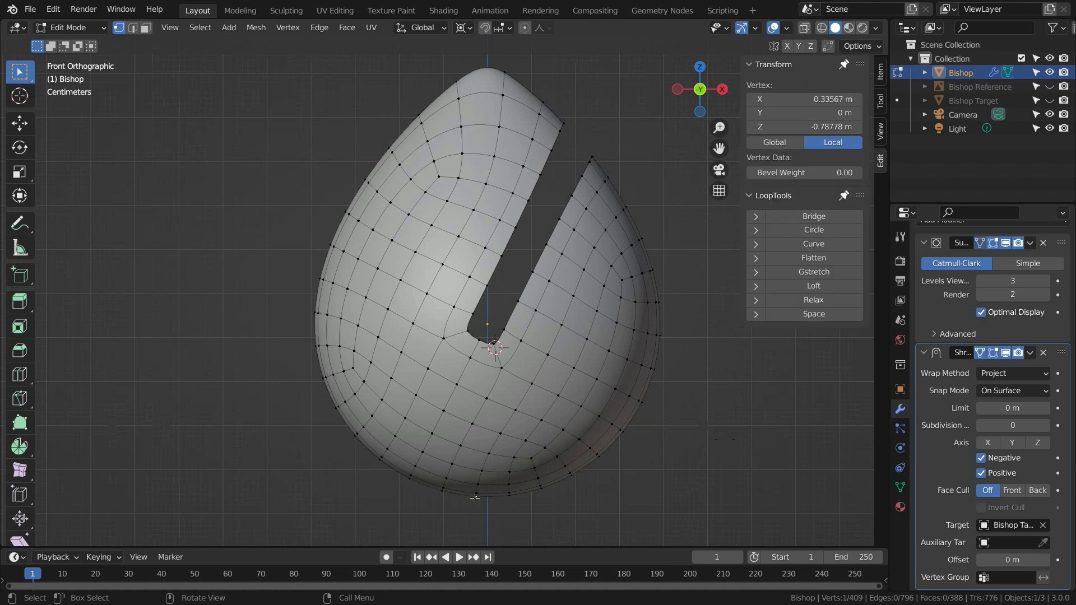
pyautogui.moveTo(486, 484); pyautogui.dragTo(482, 404, button='middle')
pyautogui.press('ctrl+KP_Add')
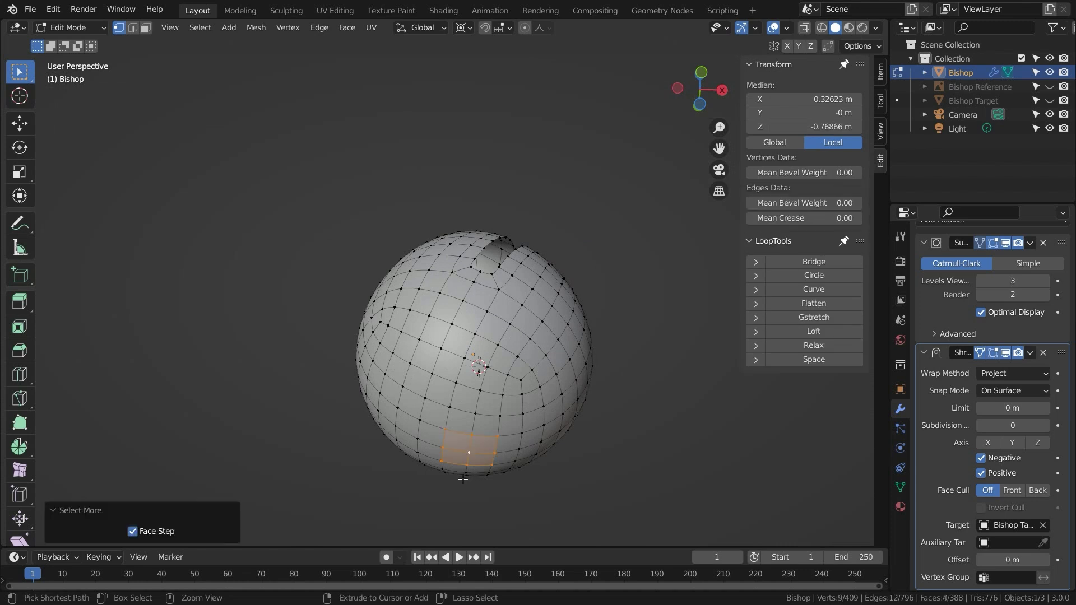
pyautogui.press('x')
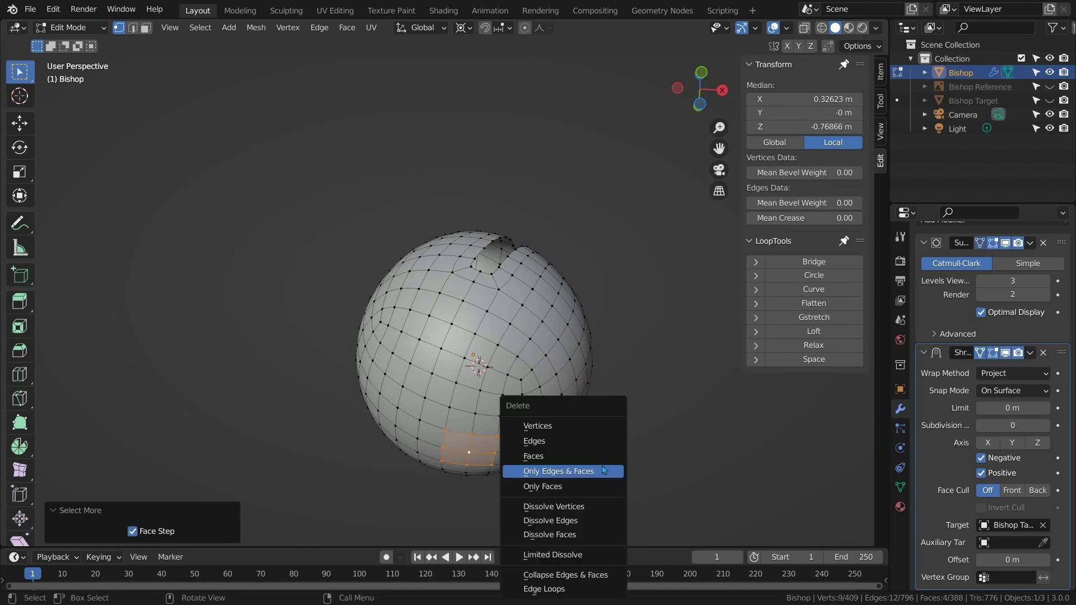
pyautogui.click(591, 428)
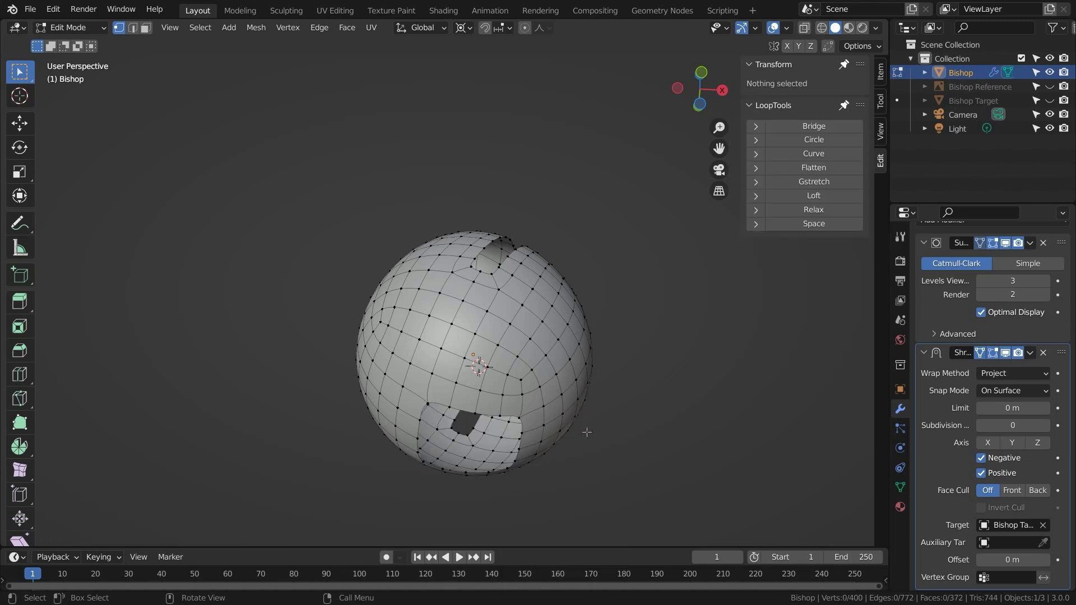
# Set the transform pivot point to Median Point.
pyautogui.scroll(-1, 458, 391)
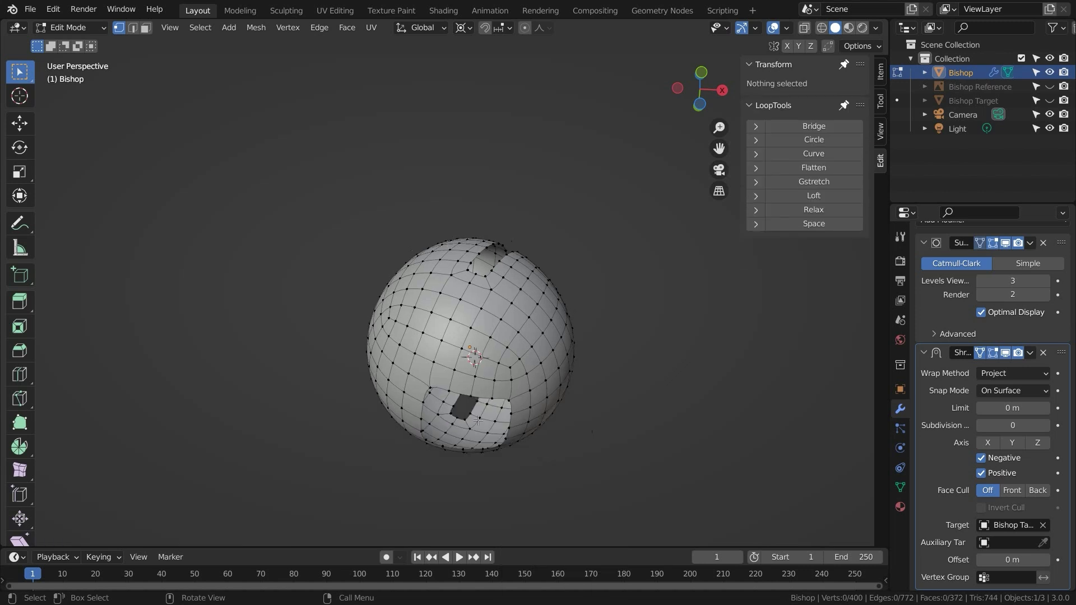
pyautogui.keyDown('shift'); pyautogui.moveTo(478, 409); pyautogui.dragTo(505, 400, button='middle'); pyautogui.keyUp('shift')
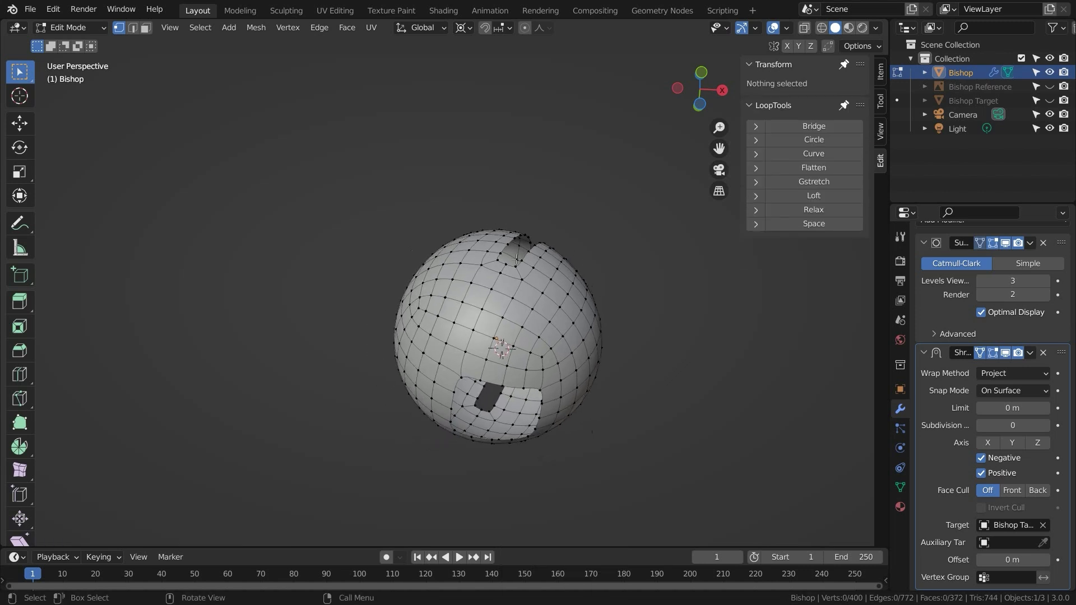
pyautogui.click(464, 28)
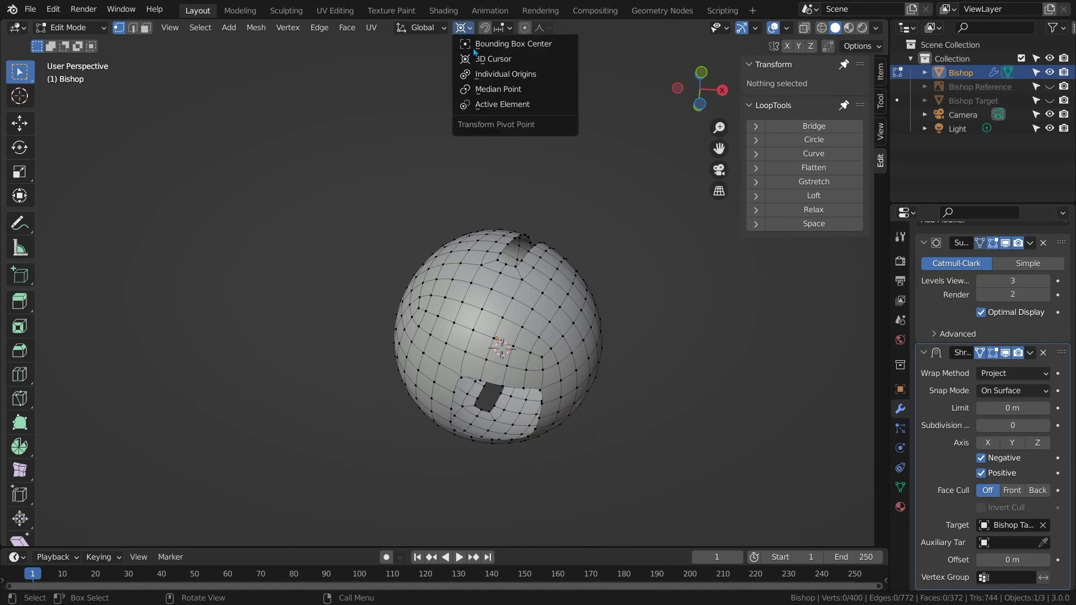
pyautogui.click(490, 90)
pyautogui.scroll(1, 500, 382)
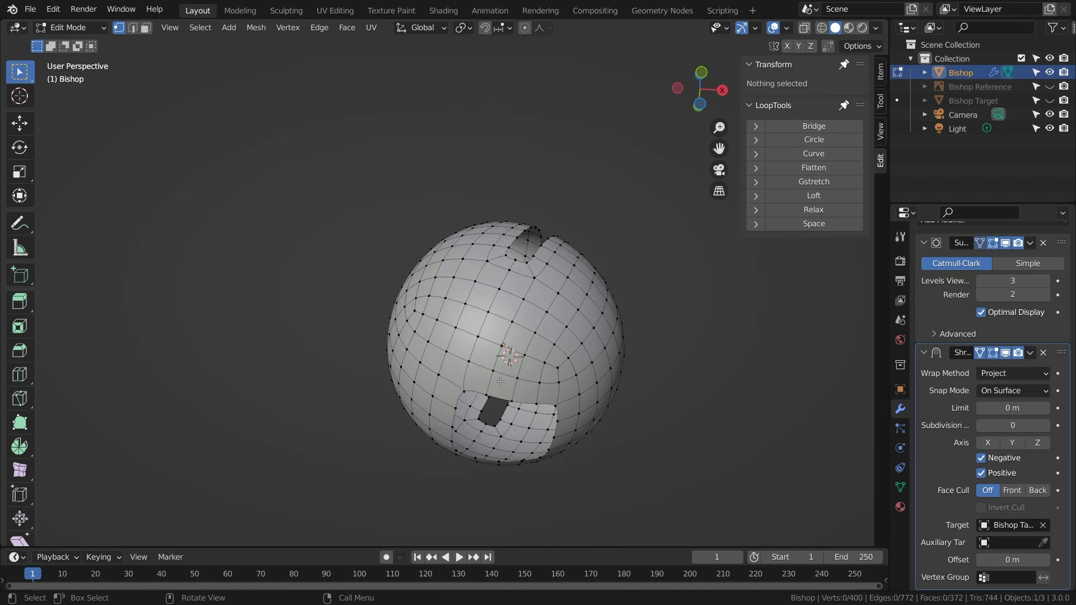
# Extrude the hole's border loop inward and round it with LoopTools Circle at 50% influence.
pyautogui.keyDown('alt'); pyautogui.click(459, 402); pyautogui.keyUp('alt')
pyautogui.moveTo(598, 378); pyautogui.dragTo(592, 389, button='middle')
pyautogui.press('e')
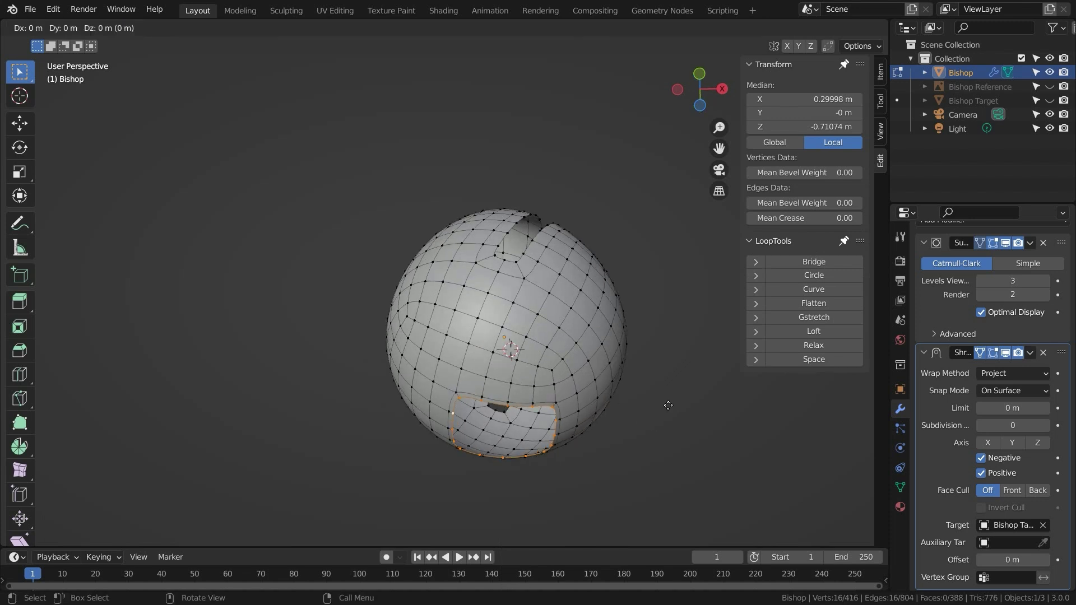
pyautogui.press('s')
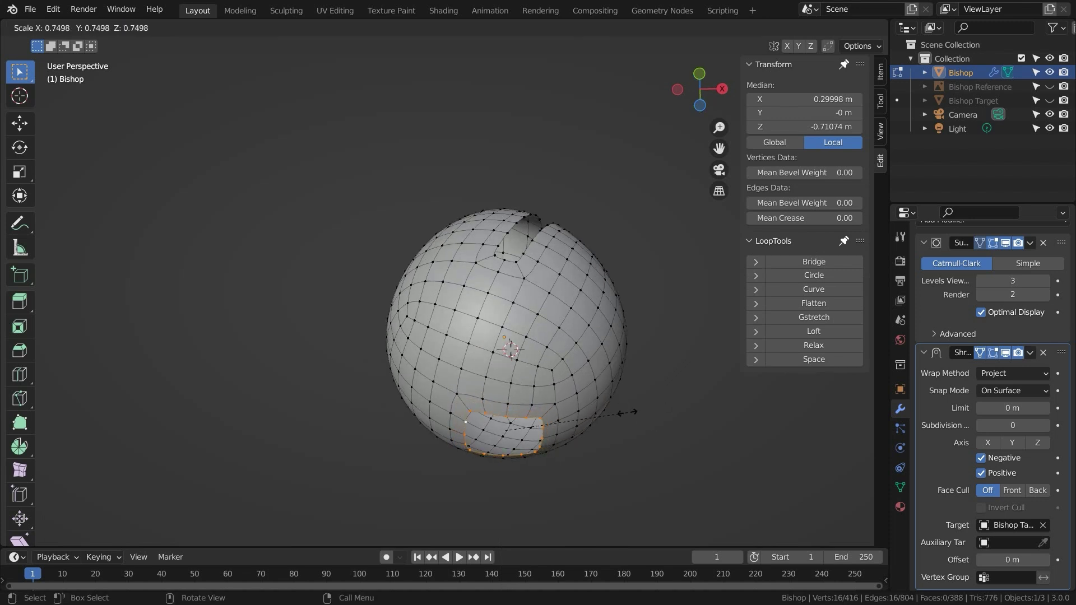
pyautogui.click(617, 415)
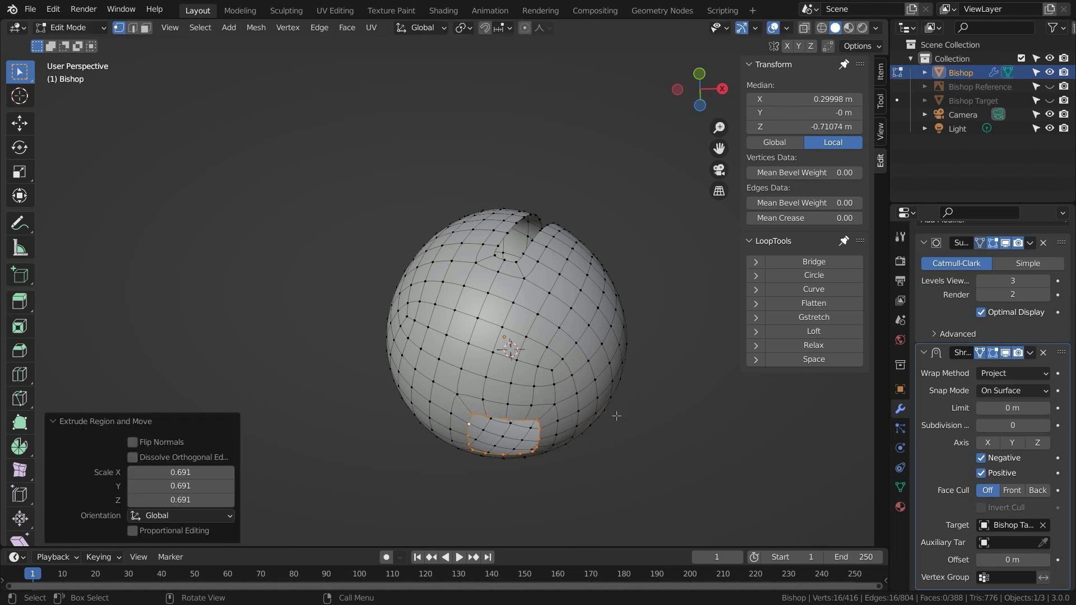
pyautogui.click(811, 280)
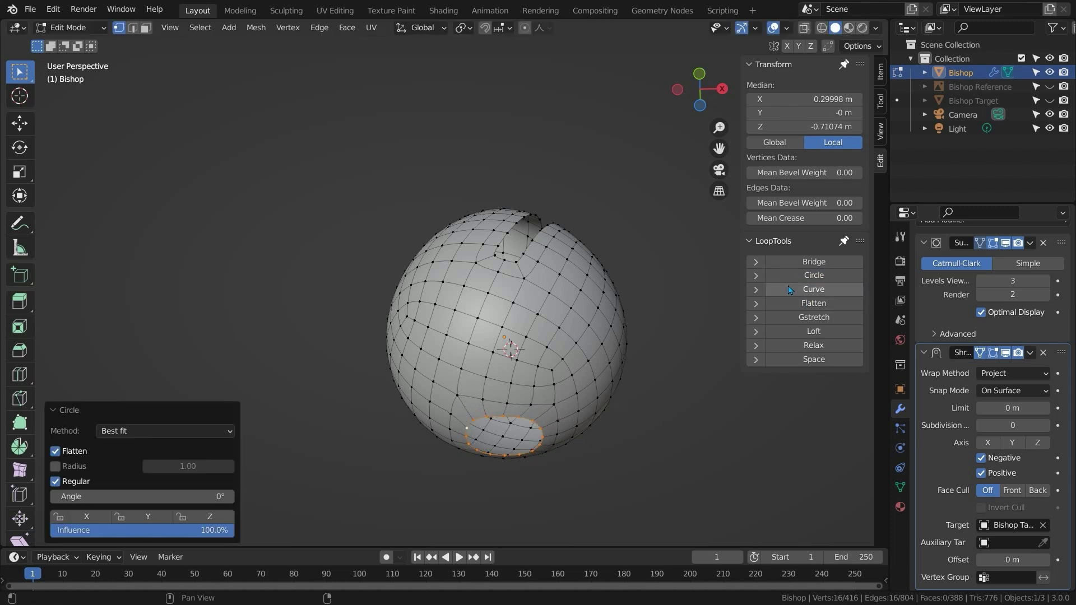
pyautogui.doubleClick(177, 533)
pyautogui.write('50')
pyautogui.press('Return')
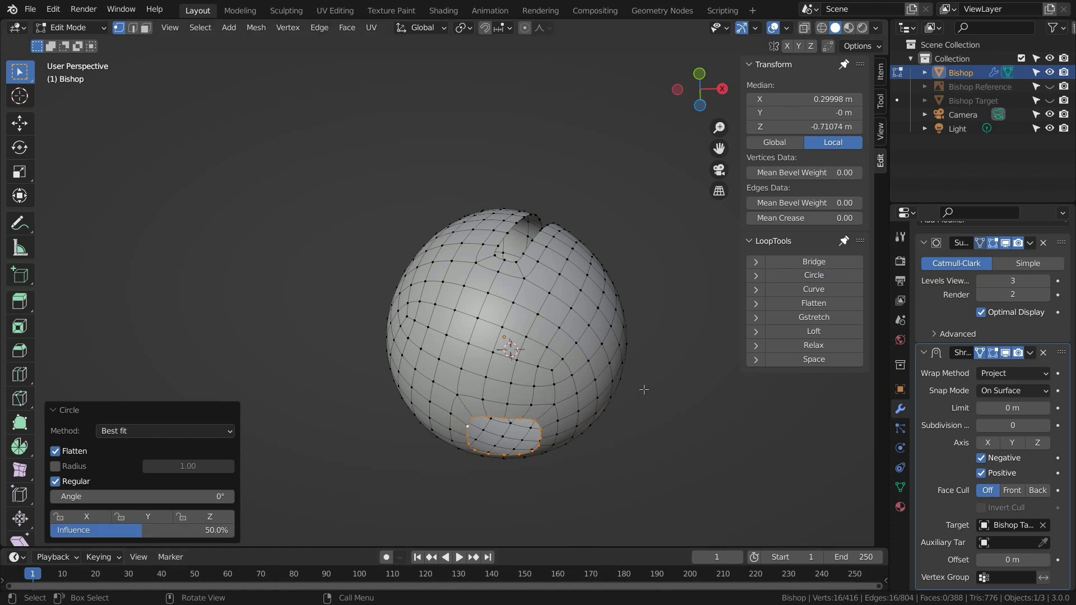
# Extrude two more inward rings, circularizing the second, then leave Edit Mode.
pyautogui.press('e')
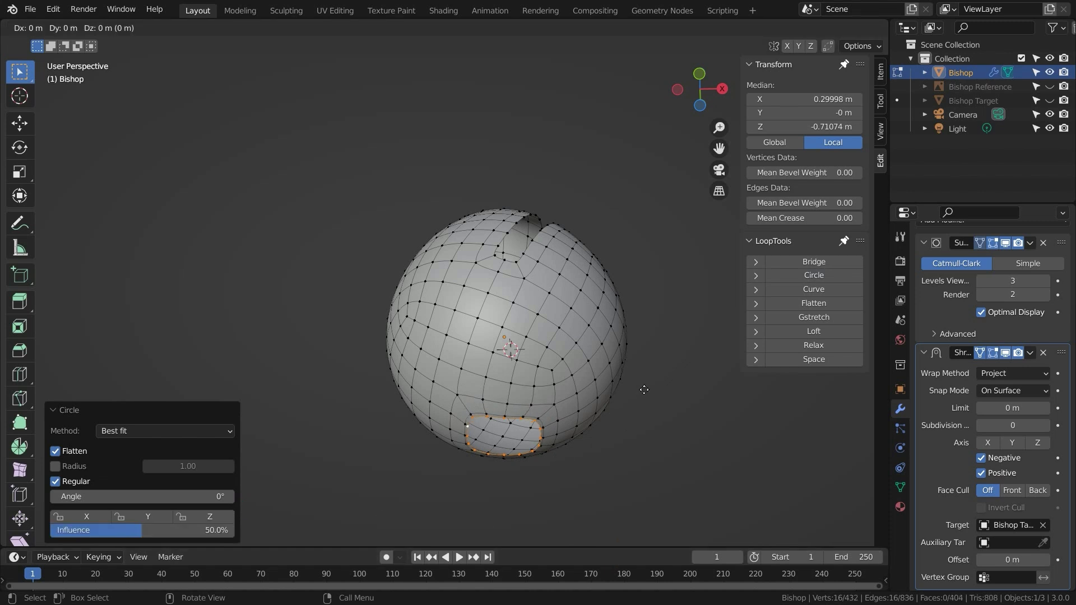
pyautogui.press('s')
pyautogui.click(485, 443)
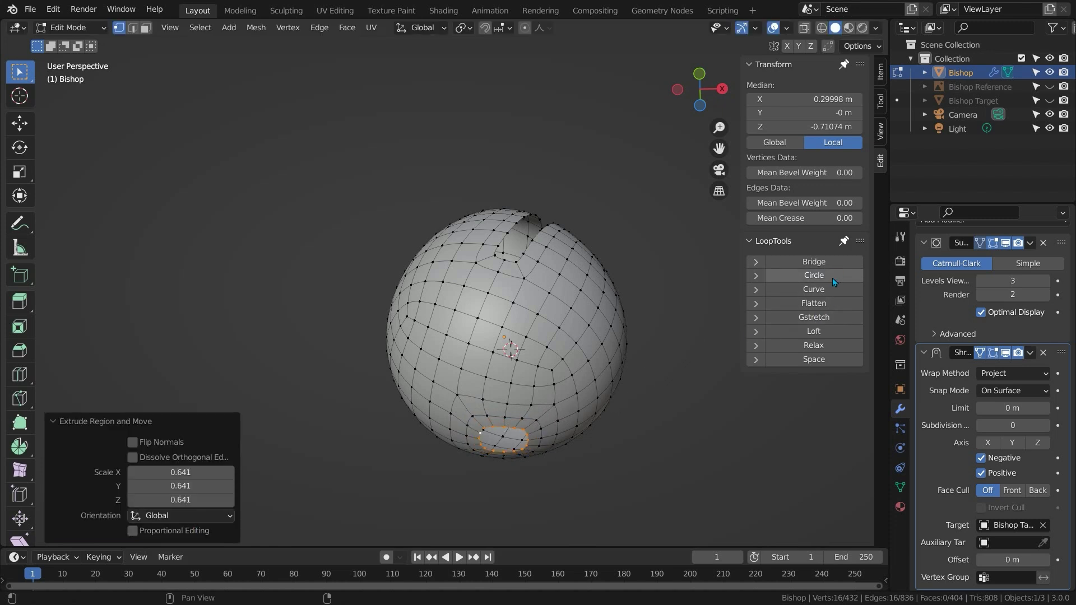
pyautogui.click(813, 275)
pyautogui.moveTo(137, 533); pyautogui.dragTo(274, 528)
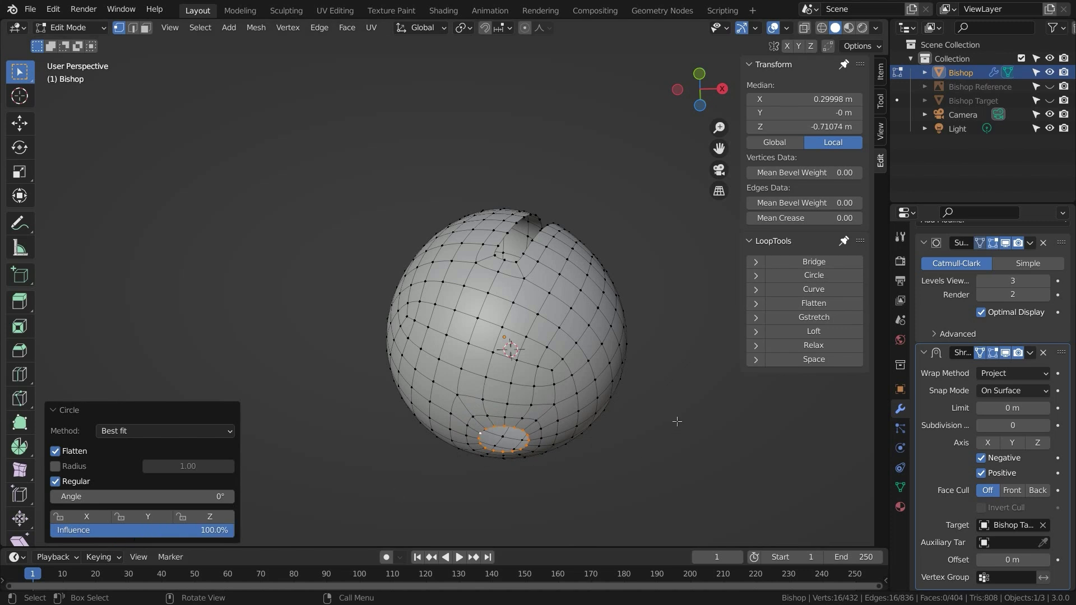
pyautogui.press('e')
pyautogui.press('s')
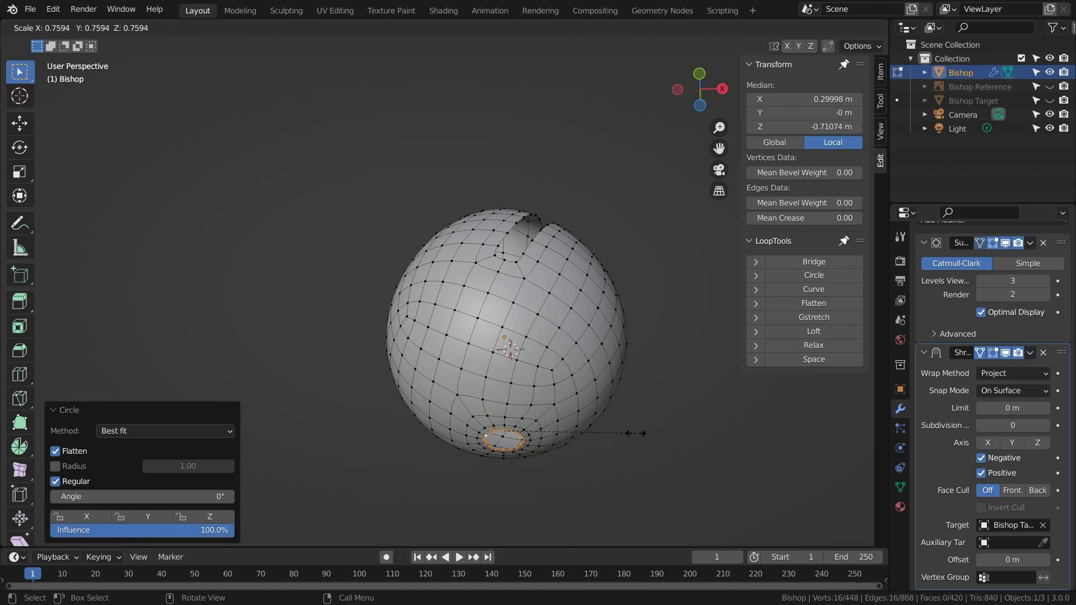
pyautogui.click(635, 434)
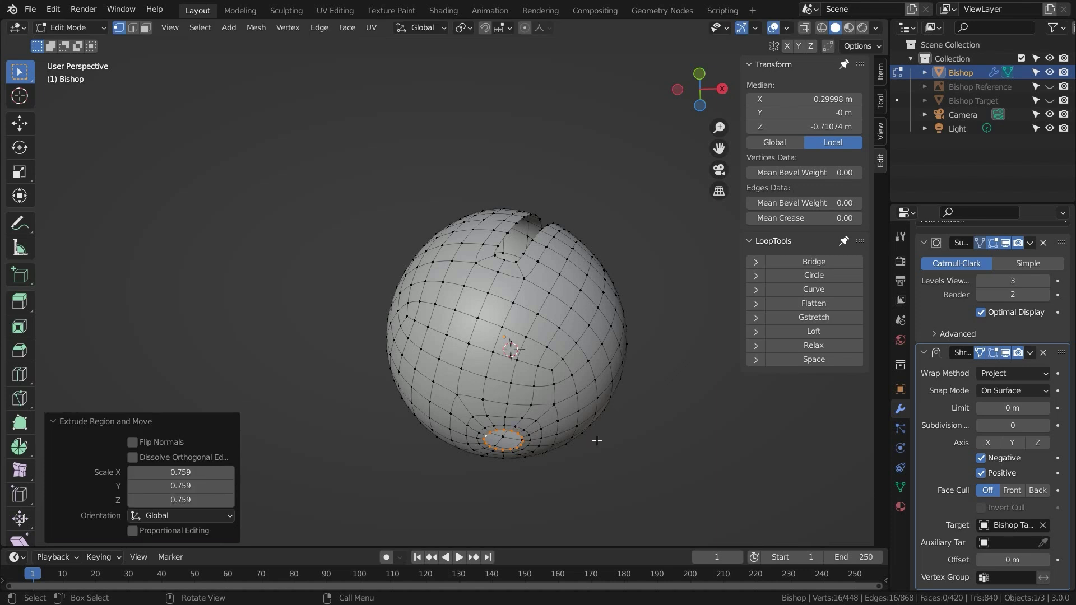
pyautogui.press('Tab')
pyautogui.moveTo(597, 442); pyautogui.dragTo(486, 506, button='middle')
# Insert an unslid loop cut hugging the rim of the head's slot.
pyautogui.scroll(2, 540, 379)
pyautogui.keyDown('shift'); pyautogui.moveTo(529, 396); pyautogui.dragTo(468, 347, button='middle'); pyautogui.keyUp('shift')
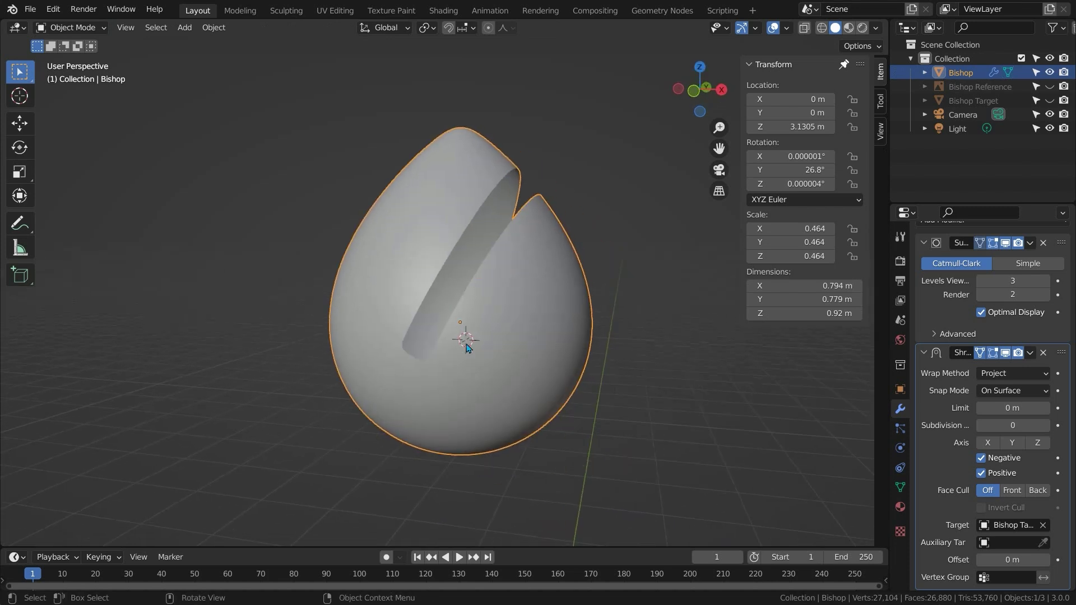
pyautogui.press('Tab')
pyautogui.hotkey('ctrl', 'r')
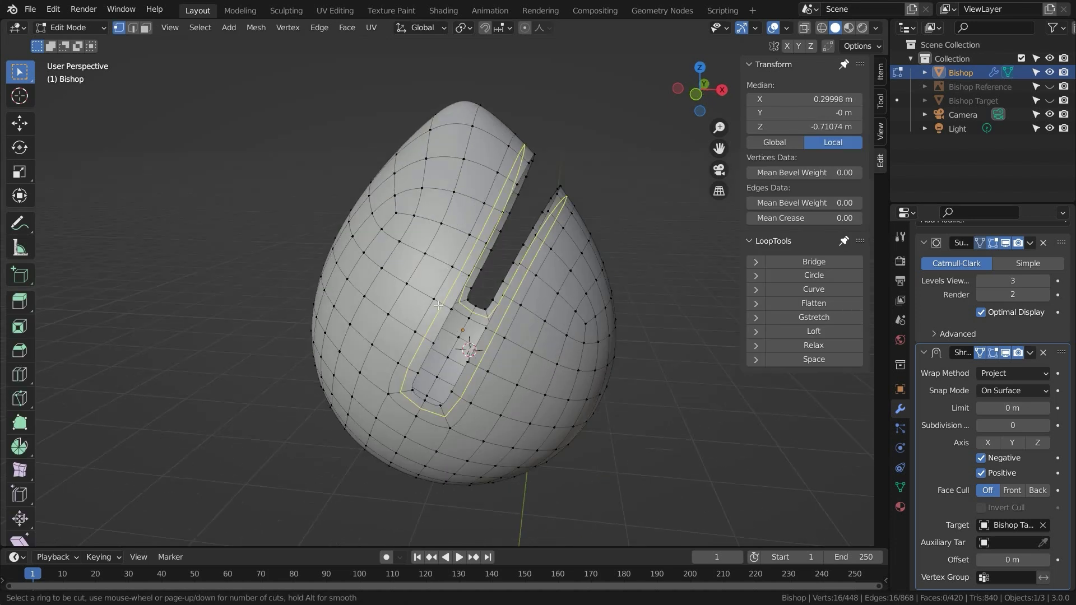
pyautogui.click(432, 301)
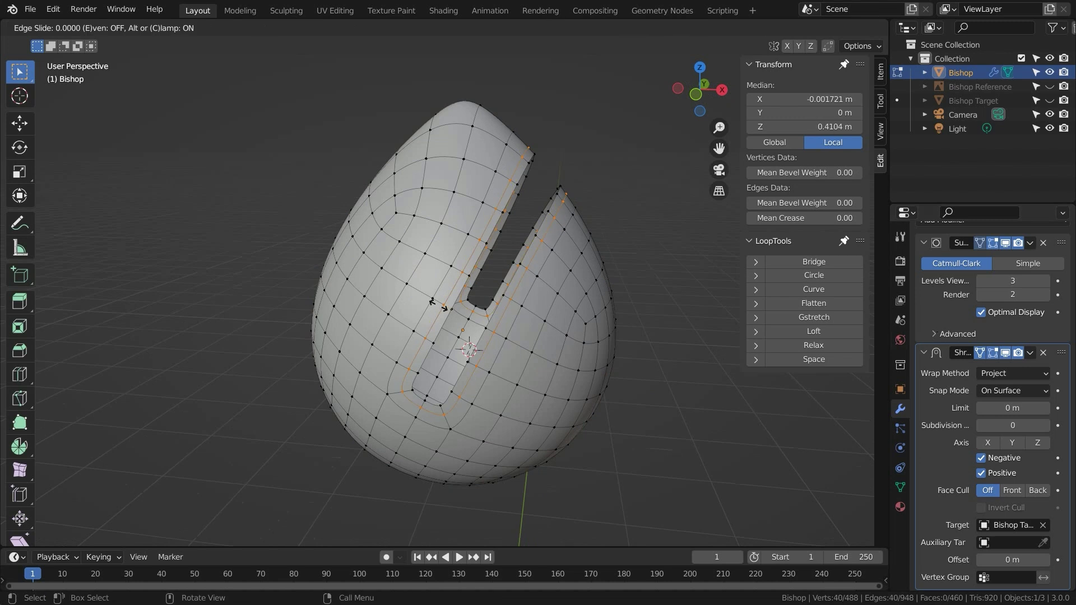
pyautogui.press('e')
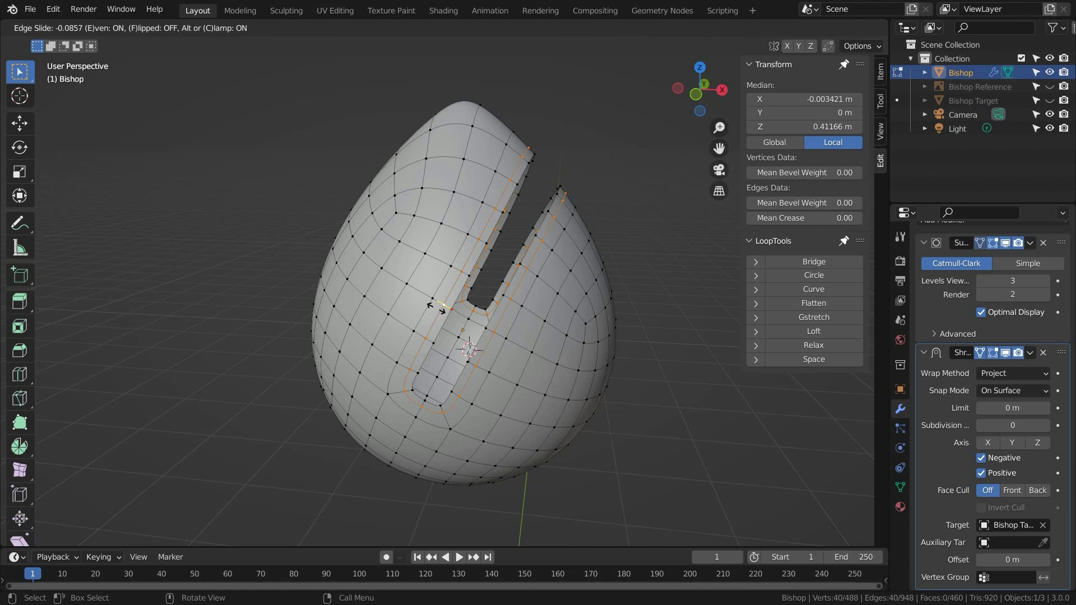
pyautogui.press('Escape')
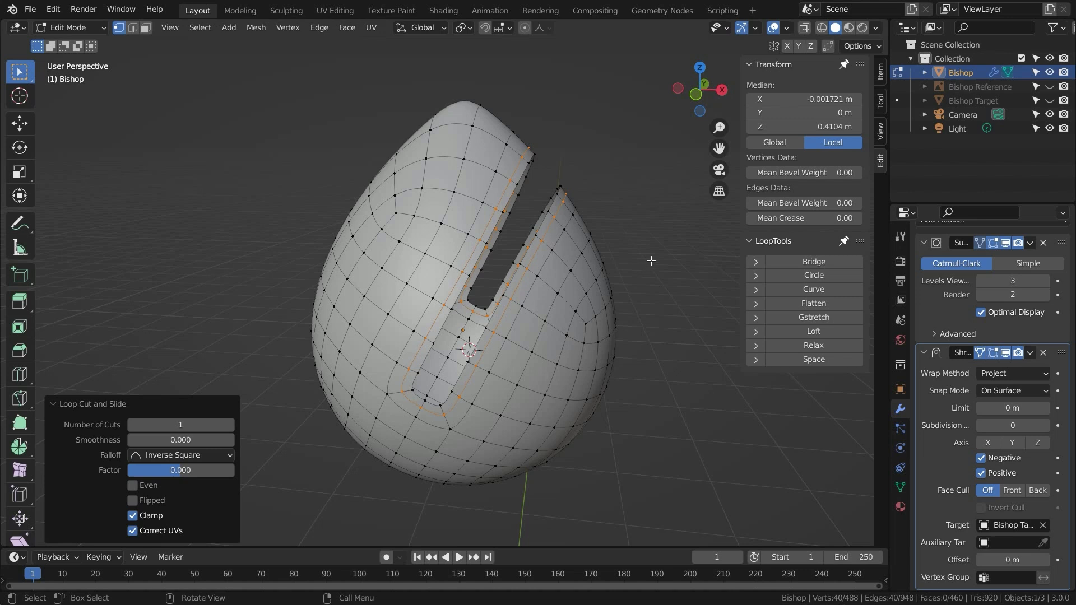
pyautogui.moveTo(651, 260); pyautogui.dragTo(611, 265, button='middle')
pyautogui.click(448, 339)
pyautogui.moveTo(449, 339); pyautogui.dragTo(510, 347, button='middle')
# Remove the Subdivision Surface modifier, set Shrinkwrap subdivision to 2, and apply the Shrinkwrap.
pyautogui.press('Tab')
pyautogui.scroll(2, 1045, 301)
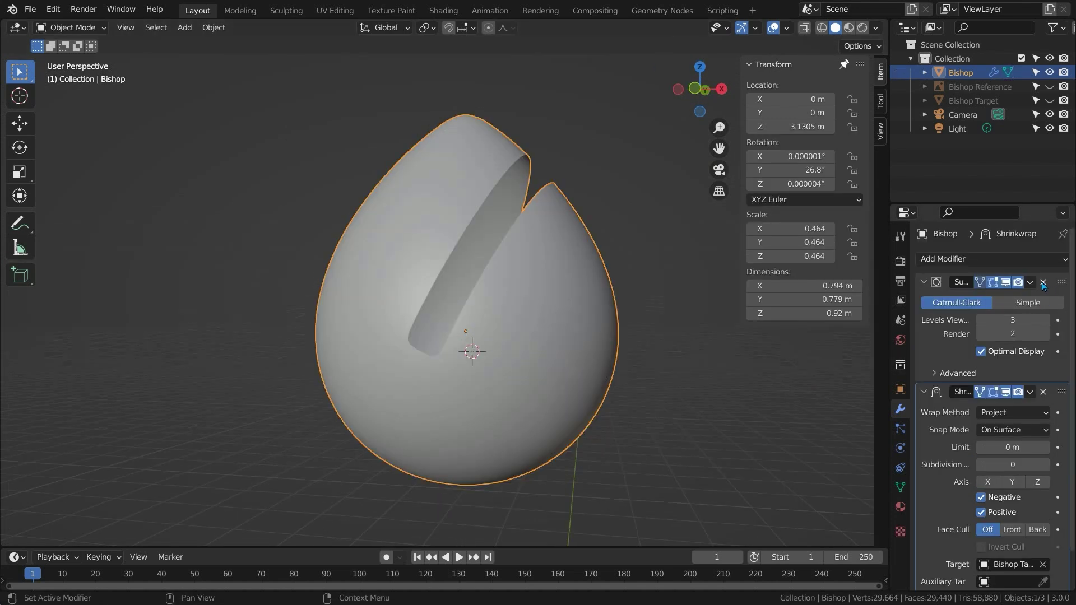
pyautogui.click(1044, 283)
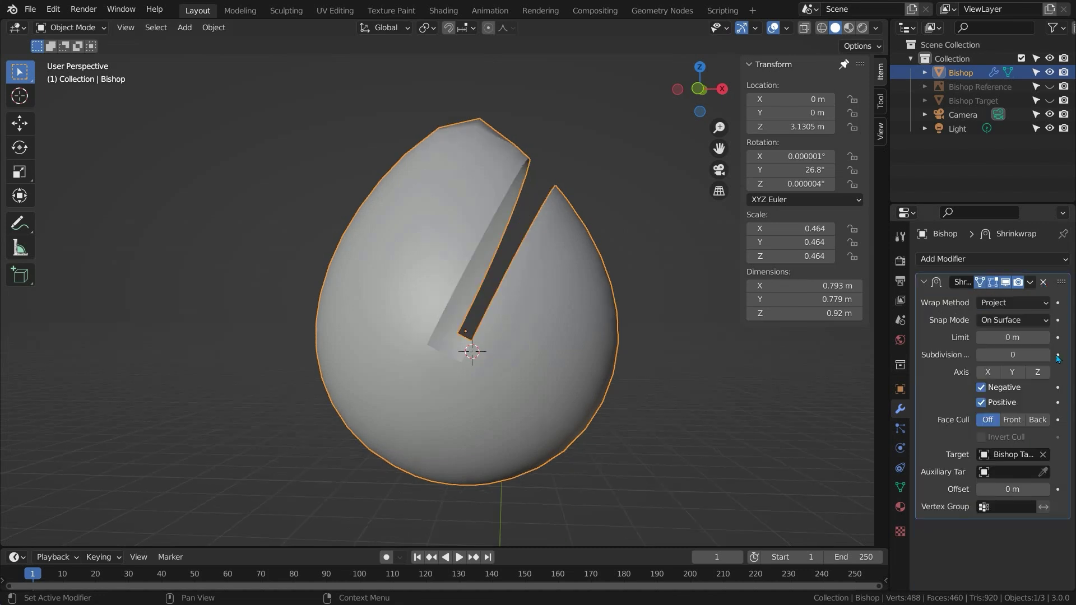
pyautogui.click(1046, 355)
pyautogui.click(1046, 354)
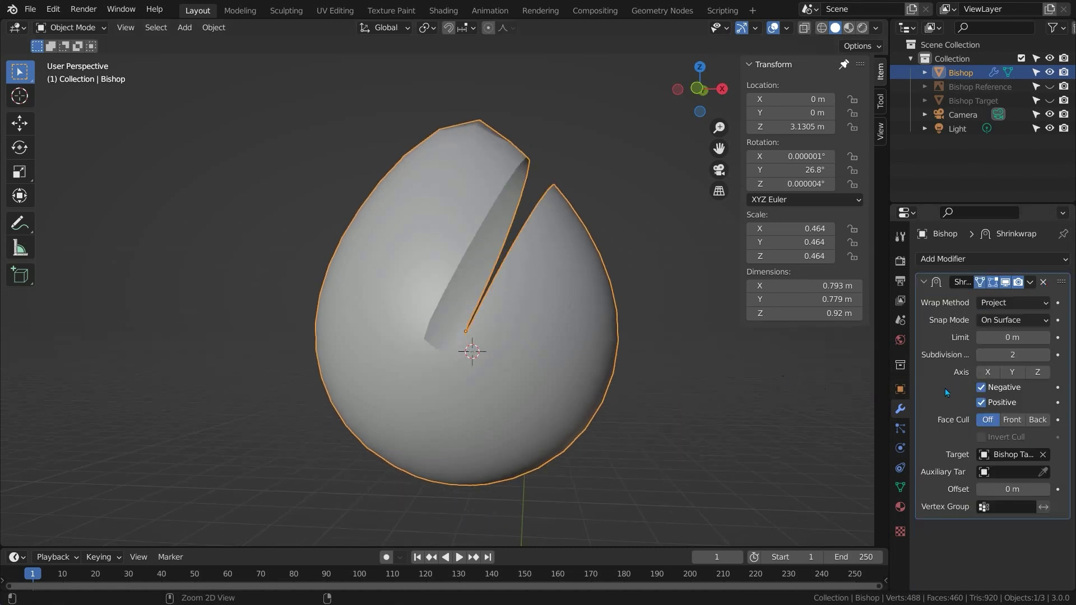
pyautogui.hotkey('ctrl', 'a')
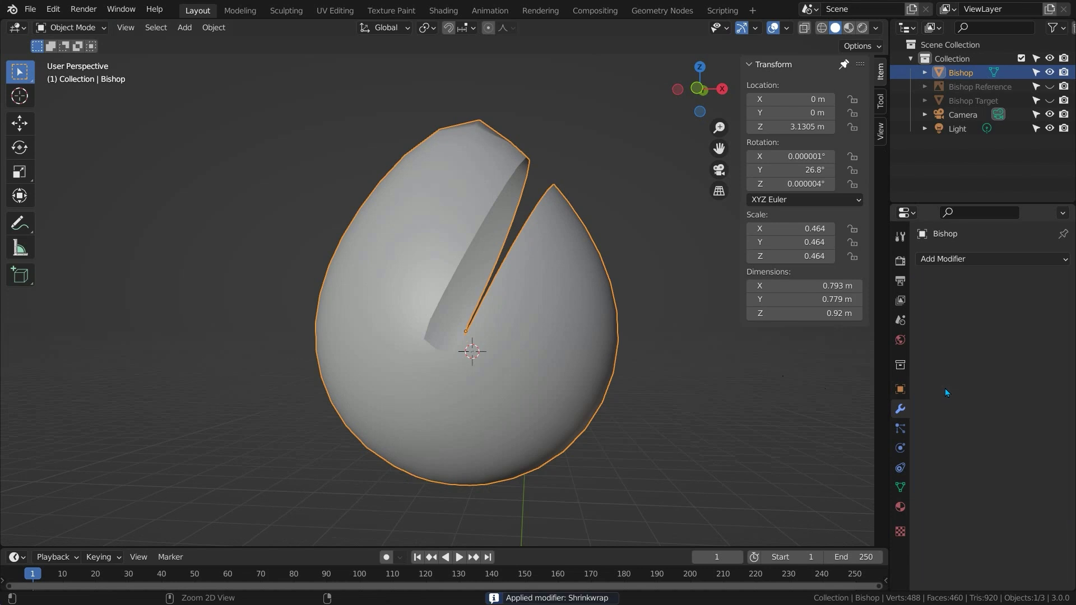
# Add a level 3 Subdivision modifier, then select a single head vertex in Edit Mode.
pyautogui.moveTo(673, 392); pyautogui.dragTo(596, 361, button='middle')
pyautogui.hotkey('ctrl', '3')
pyautogui.press('Tab')
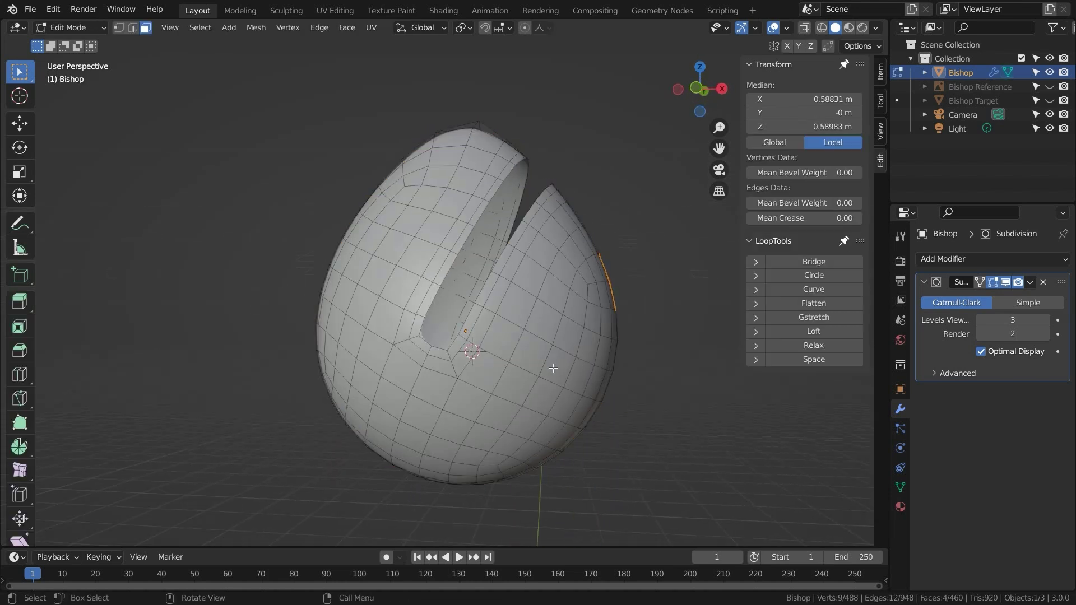
pyautogui.moveTo(479, 366); pyautogui.dragTo(616, 290, button='middle')
pyautogui.press('1')
pyautogui.hotkey('alt', 'a')
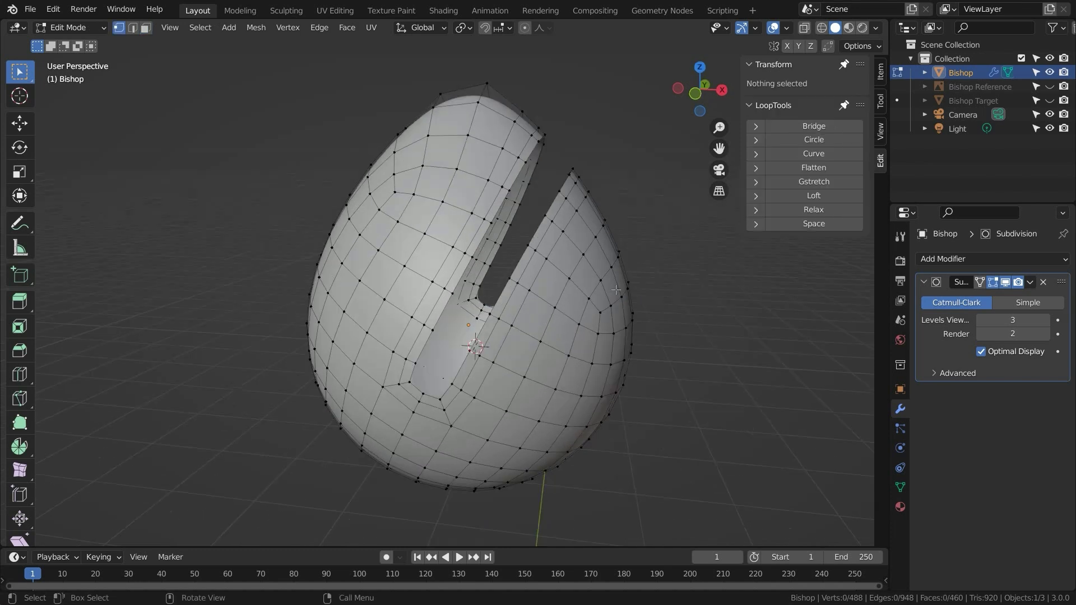
pyautogui.click(410, 384)
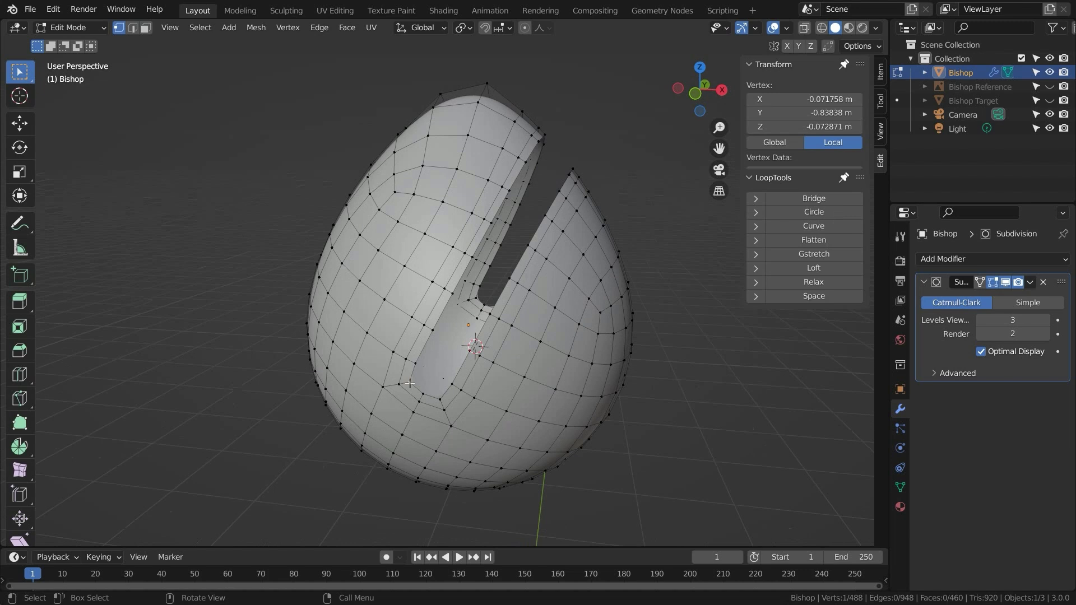
# Snap the 3D cursor between the two slot-corner vertices and set the pivot point to 3D Cursor.
pyautogui.keyDown('shift'); pyautogui.click(475, 304); pyautogui.keyUp('shift')
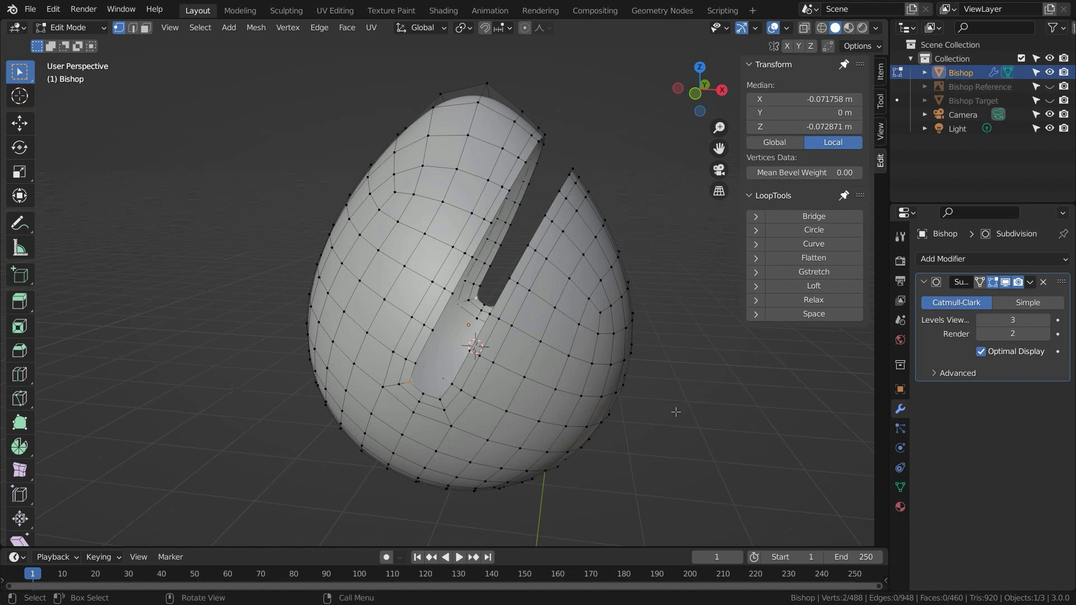
pyautogui.hotkey('shift', 's')
pyautogui.click(677, 496)
pyautogui.moveTo(549, 321); pyautogui.dragTo(548, 327, button='middle')
pyautogui.click(468, 28)
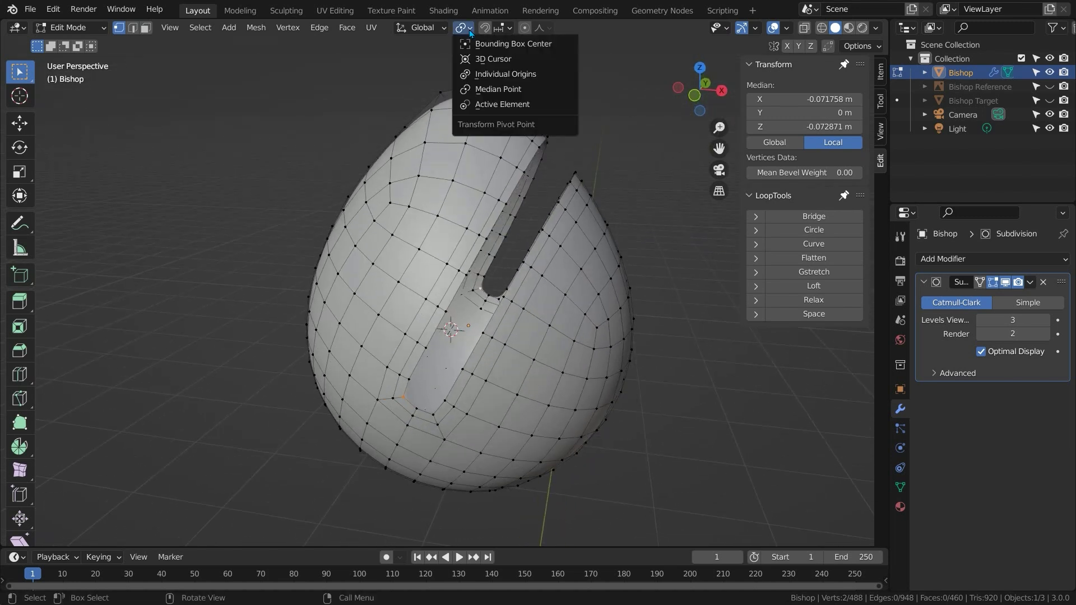
pyautogui.click(483, 59)
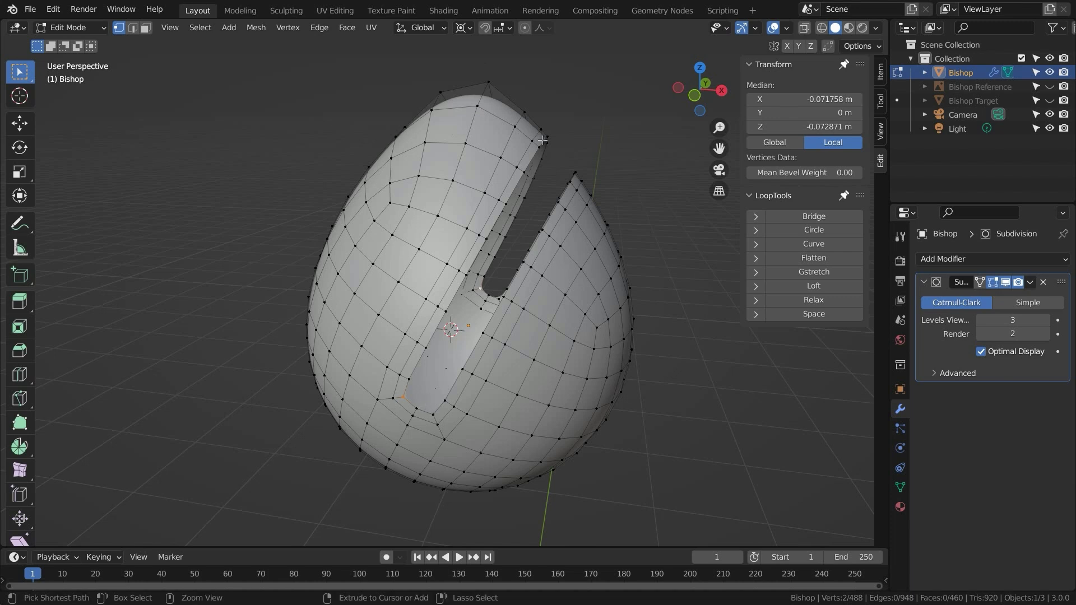
# Extrude the first slot edge path and scale it to 0.7 toward the cursor.
pyautogui.keyDown('ctrl'); pyautogui.click(547, 137); pyautogui.keyUp('ctrl')
pyautogui.keyDown('ctrl'); pyautogui.click(408, 381); pyautogui.keyUp('ctrl')
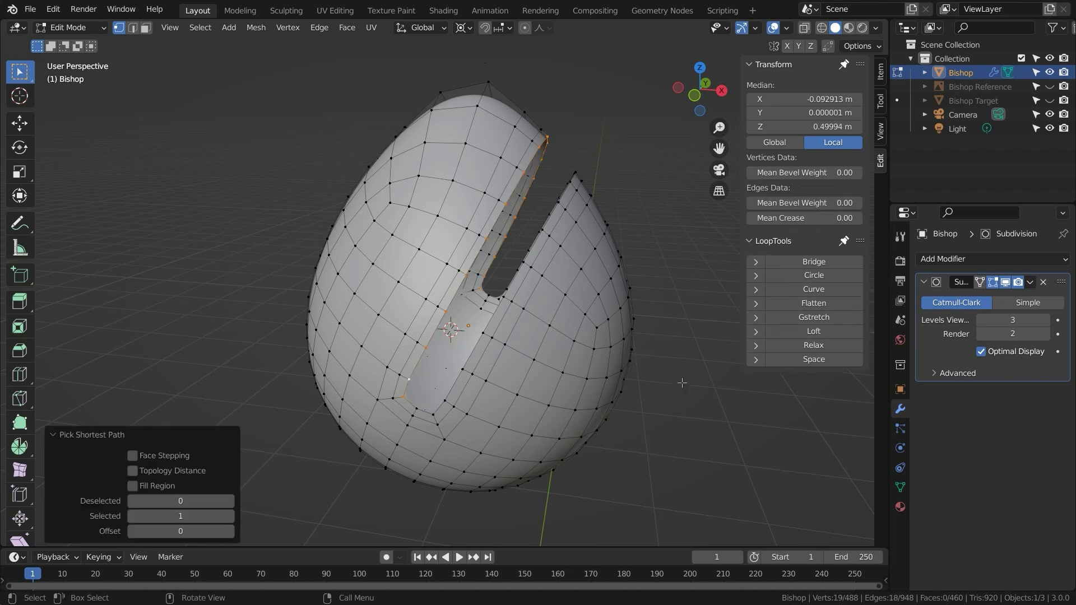
pyautogui.press('e')
pyautogui.write('s0.7')
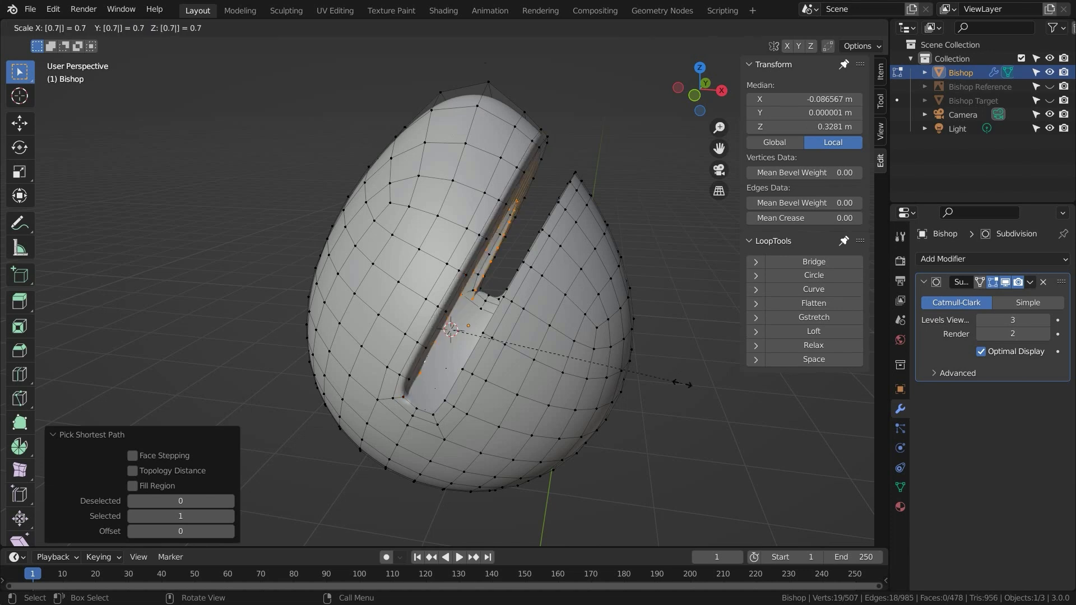
pyautogui.press('Return')
pyautogui.moveTo(564, 336); pyautogui.dragTo(525, 293, button='middle')
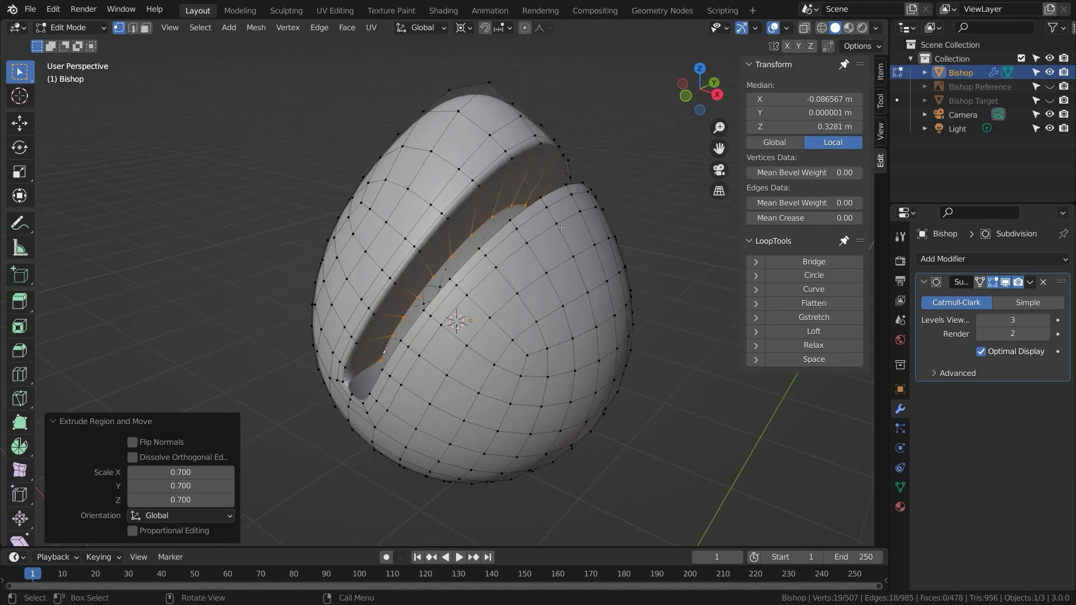
pyautogui.moveTo(403, 305); pyautogui.dragTo(447, 299, button='middle')
pyautogui.moveTo(451, 392); pyautogui.dragTo(452, 420, button='middle')
# Snap the cursor between the other edge's vertices, then extrude and scale that edge to 0.7.
pyautogui.click(452, 419)
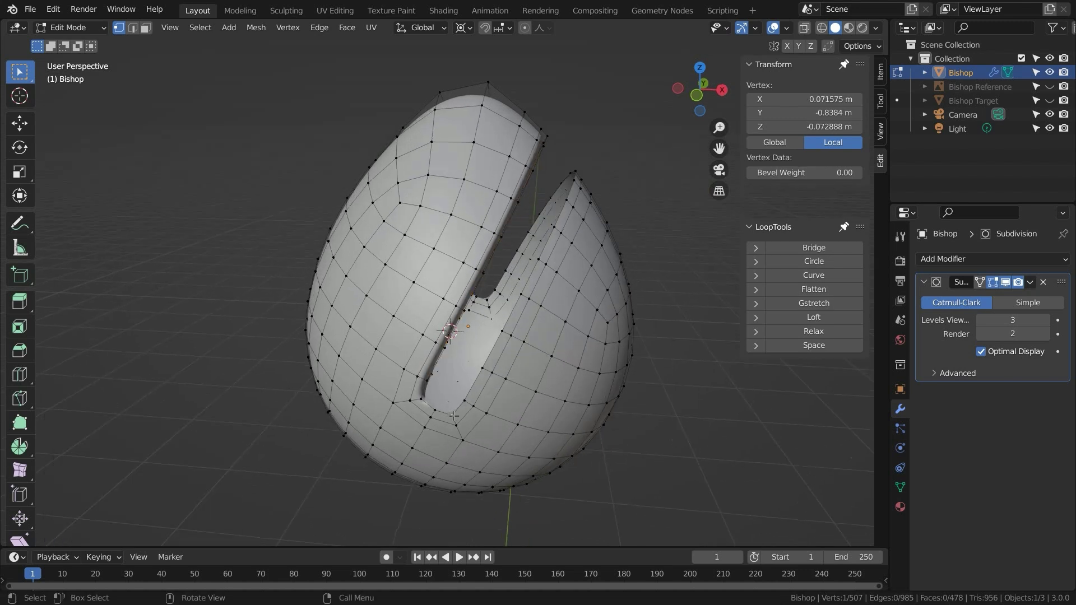
pyautogui.keyDown('shift'); pyautogui.click(486, 301); pyautogui.keyUp('shift')
pyautogui.hotkey('shift', 's')
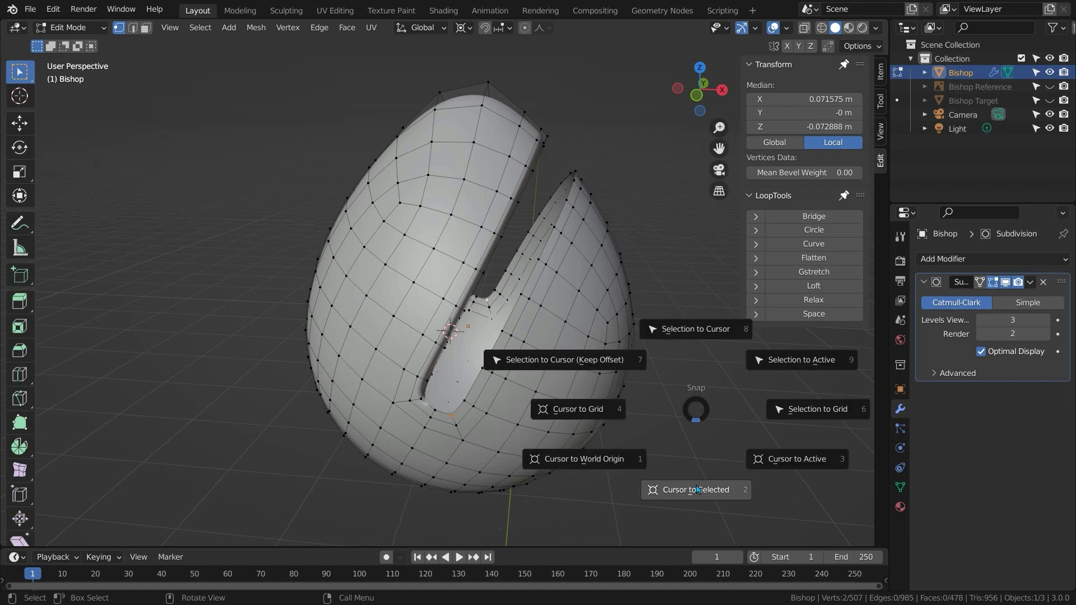
pyautogui.click(697, 490)
pyautogui.keyDown('ctrl'); pyautogui.click(576, 171); pyautogui.keyUp('ctrl')
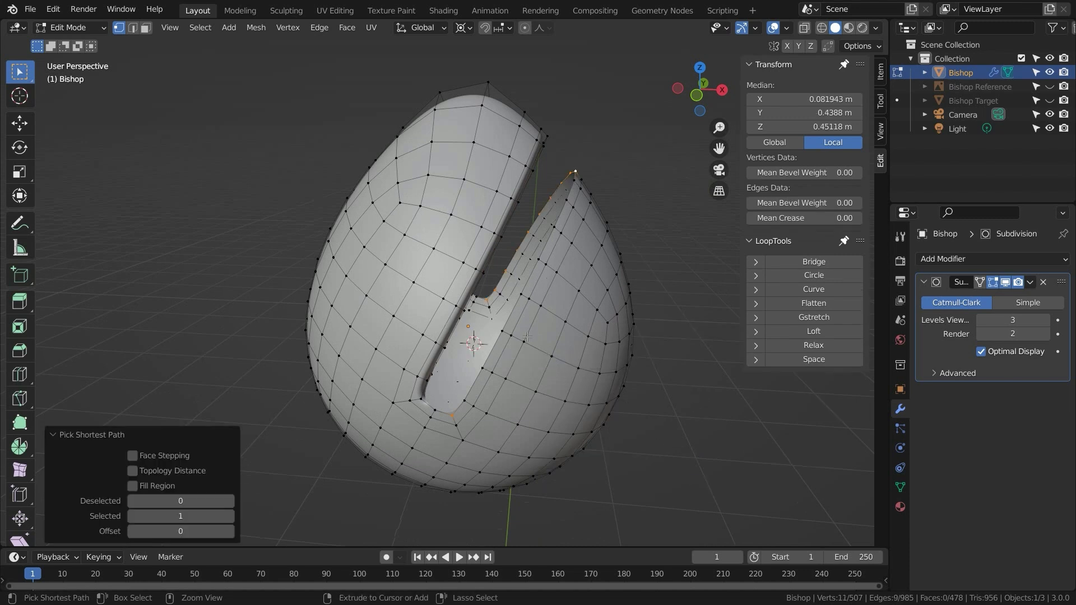
pyautogui.write('es0.7')
pyautogui.press('Return')
pyautogui.moveTo(455, 355); pyautogui.dragTo(407, 393, button='middle')
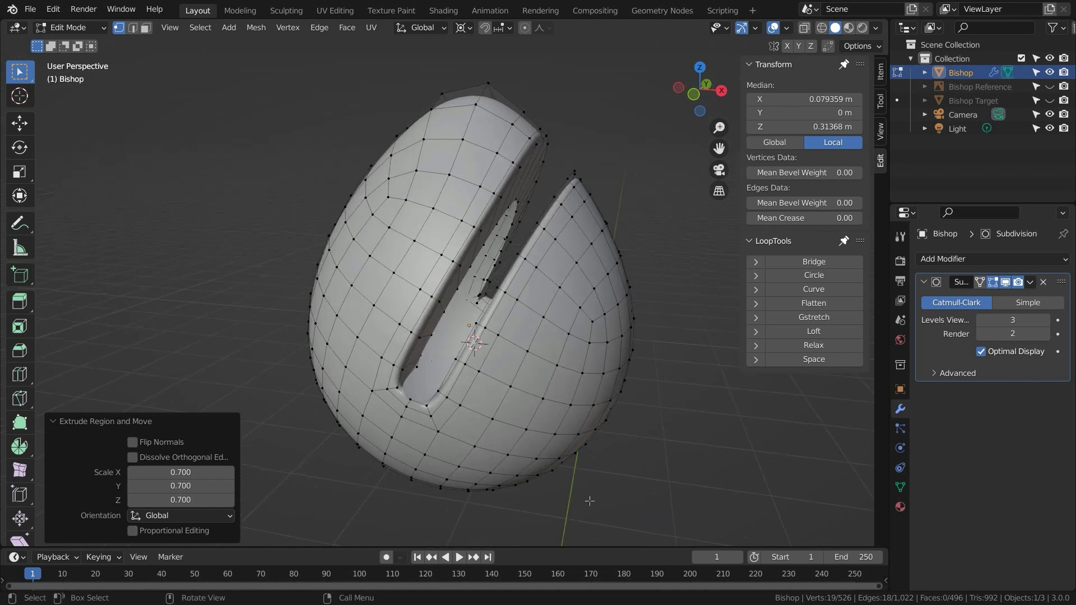
# Fill the hole at the slot's bottom end with a new face.
pyautogui.click(396, 389)
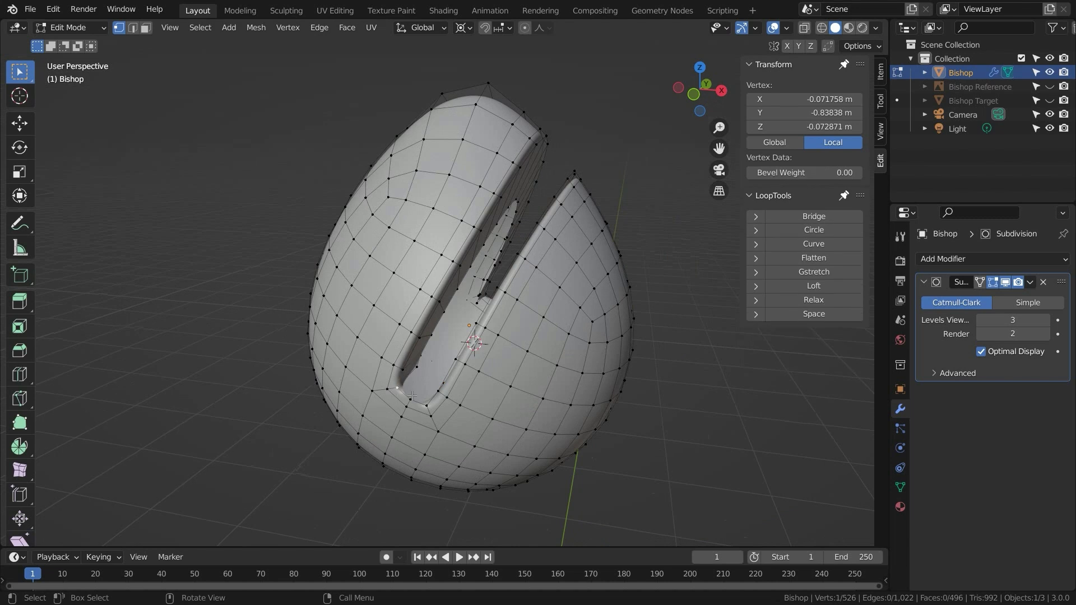
pyautogui.click(431, 375)
pyautogui.press('g')
pyautogui.press('Escape')
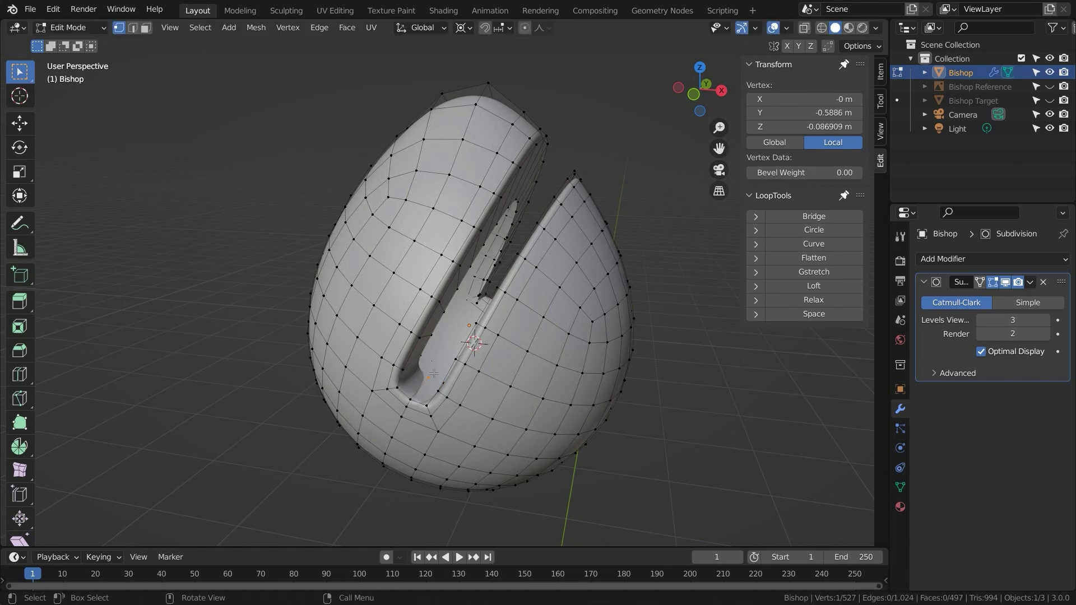
pyautogui.moveTo(427, 408); pyautogui.dragTo(441, 415, button='middle')
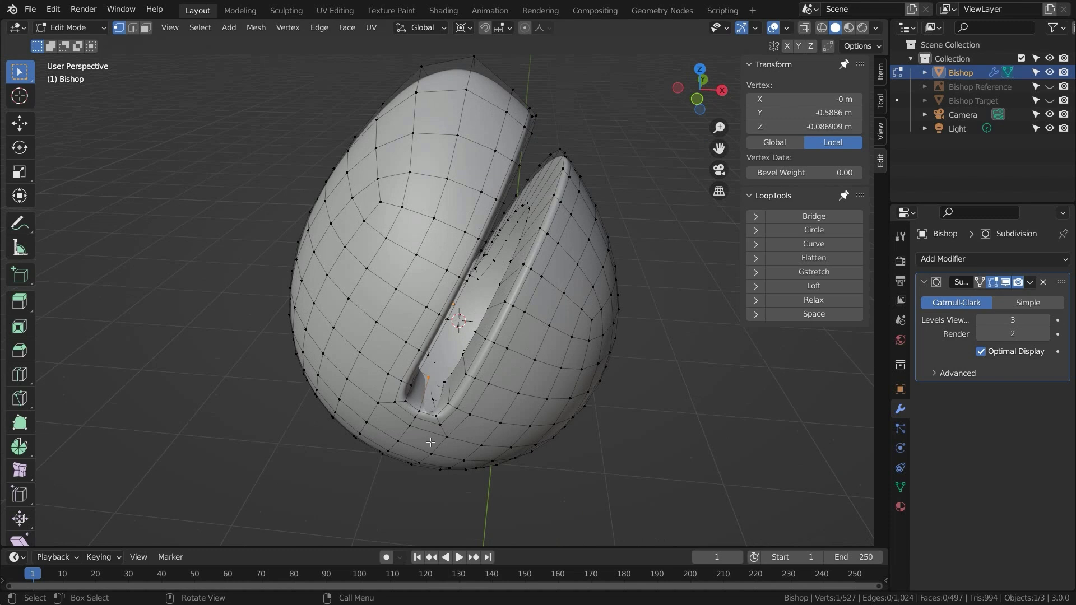
pyautogui.press('2')
pyautogui.click(429, 413)
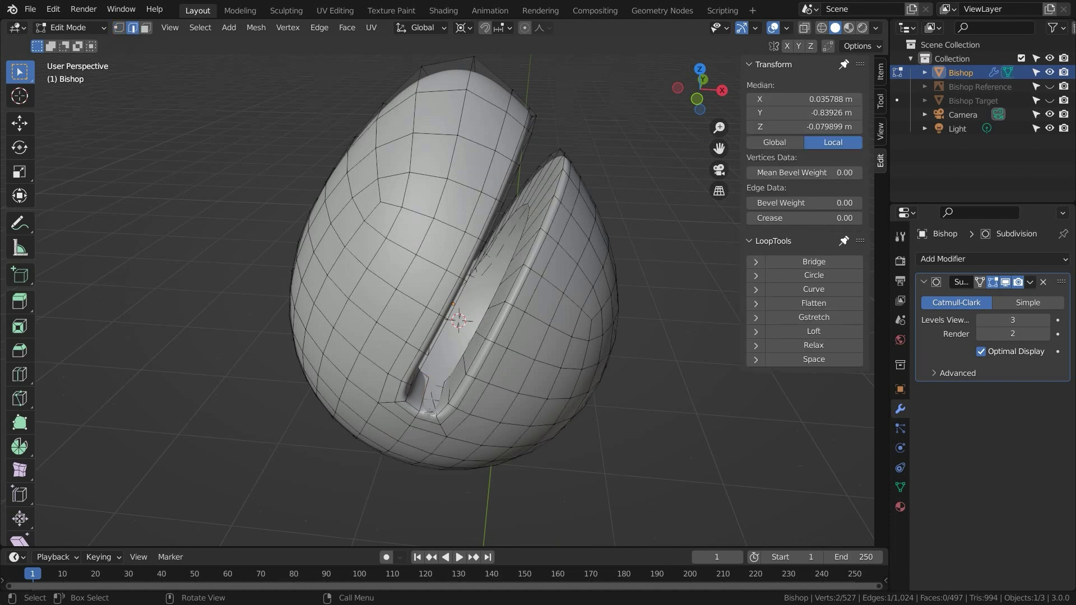
pyautogui.press('f')
pyautogui.click(421, 431)
pyautogui.moveTo(561, 409); pyautogui.dragTo(564, 379, button='middle')
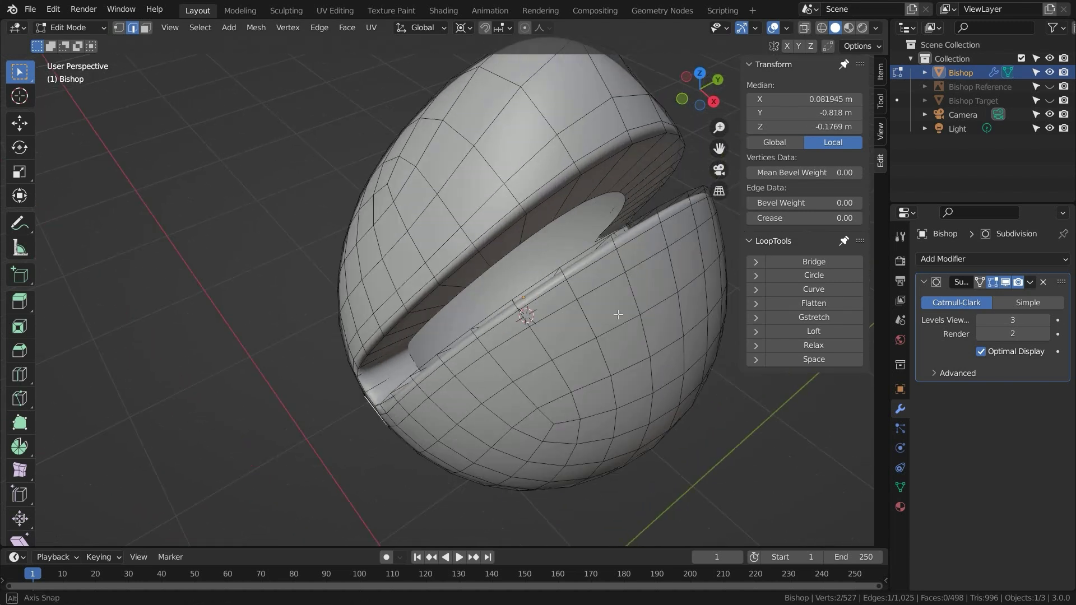
pyautogui.moveTo(592, 330); pyautogui.dragTo(479, 346, button='middle')
# Reposition the stray vertex at the slot end and fill the corner gap.
pyautogui.press('1')
pyautogui.click(546, 391)
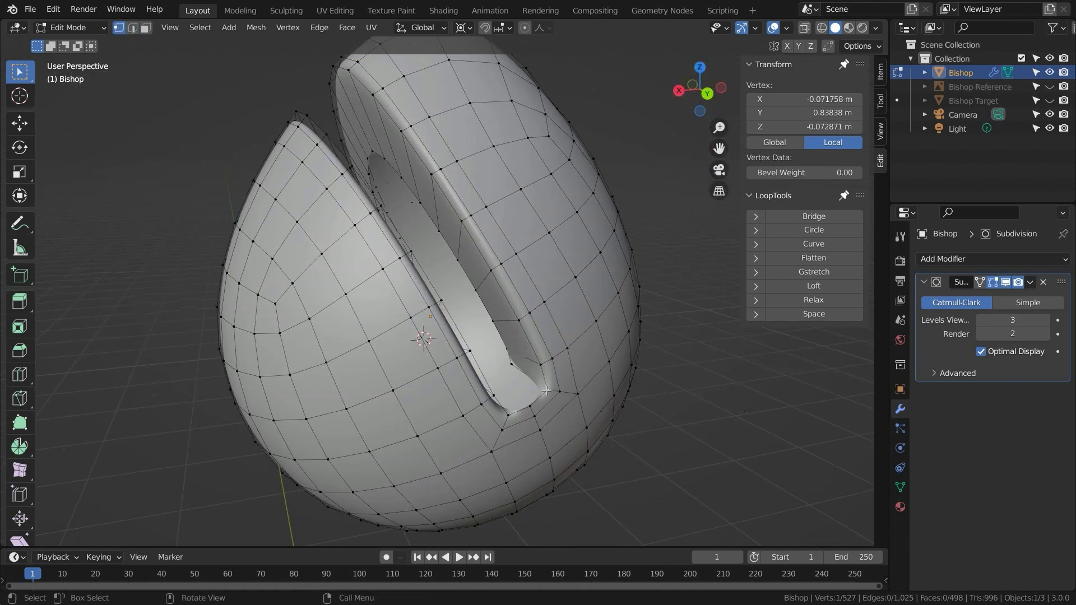
pyautogui.press('g')
pyautogui.click(547, 391)
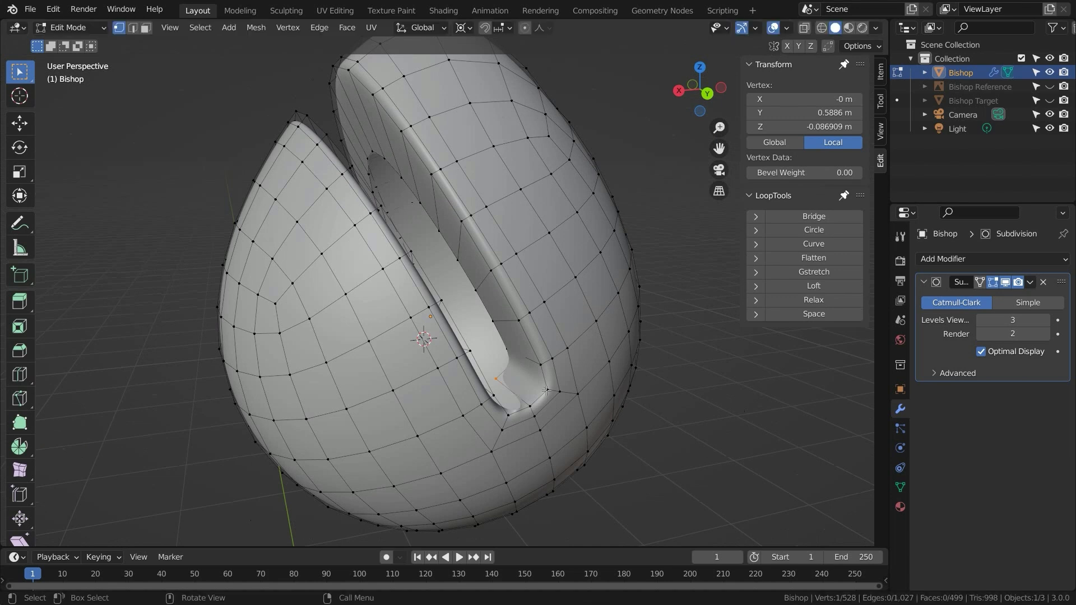
pyautogui.press('2')
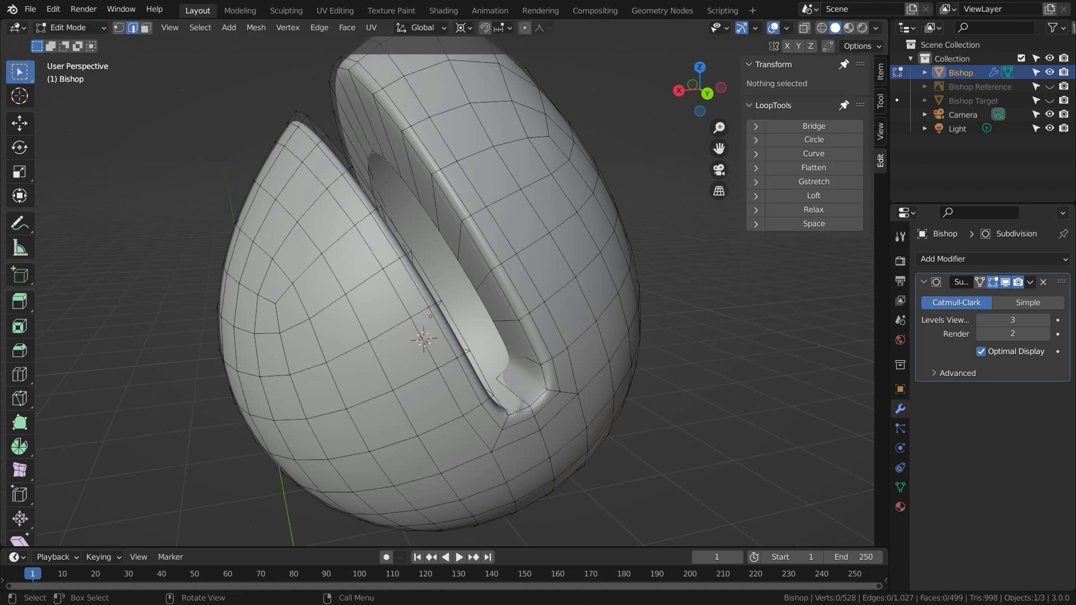
pyautogui.click(518, 411)
pyautogui.hotkey('ctrl', 'z')
pyautogui.click(591, 424)
pyautogui.moveTo(430, 368); pyautogui.dragTo(387, 443, button='middle')
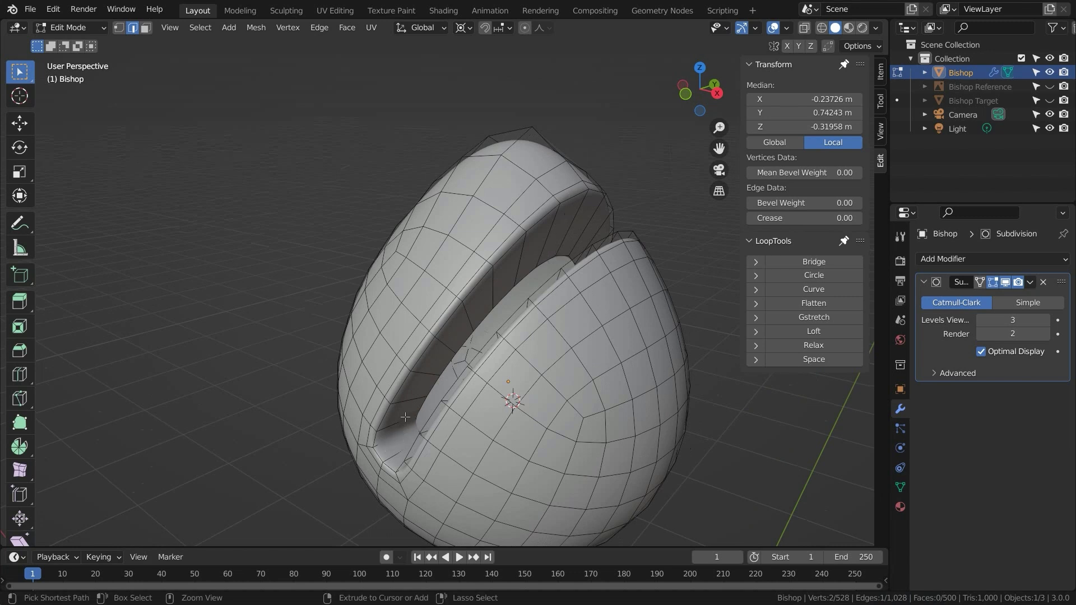
# Loop cut along the slot wall with Even enabled.
pyautogui.hotkey('ctrl', 'r')
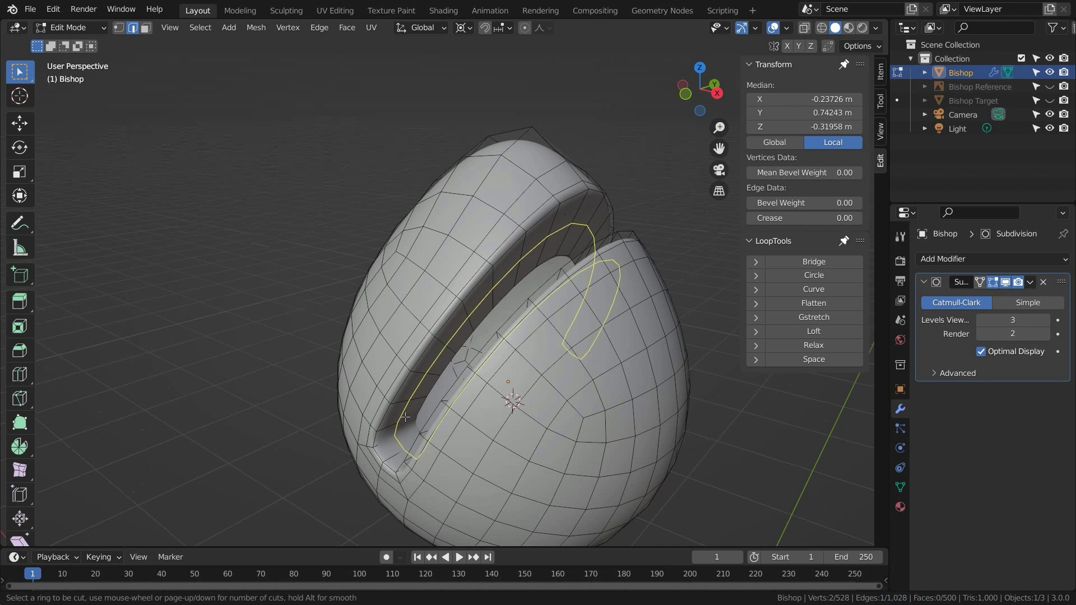
pyautogui.click(405, 417)
pyautogui.press('e')
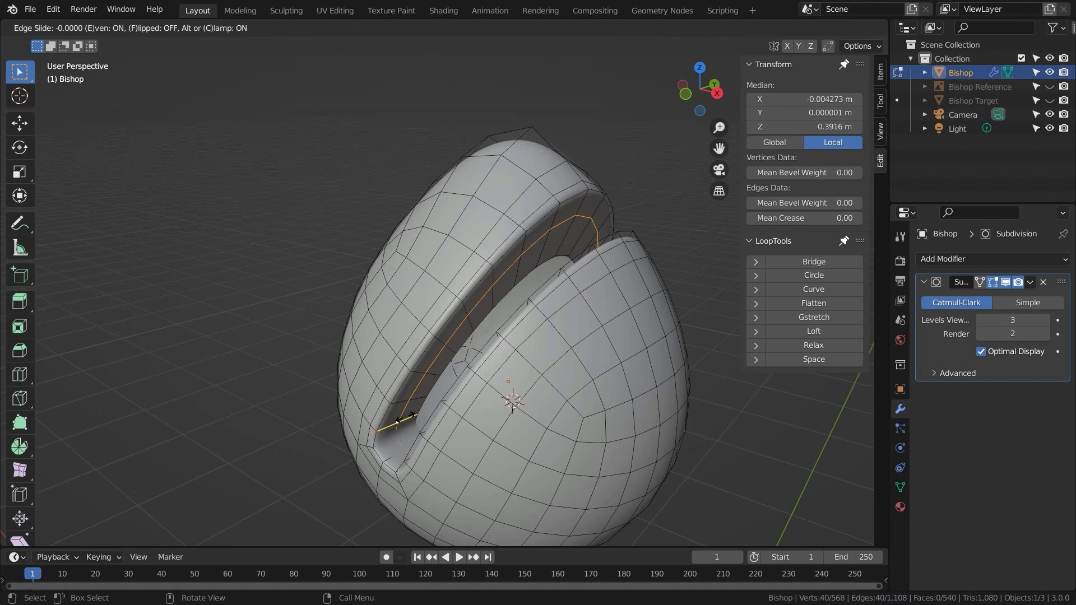
pyautogui.click(405, 417)
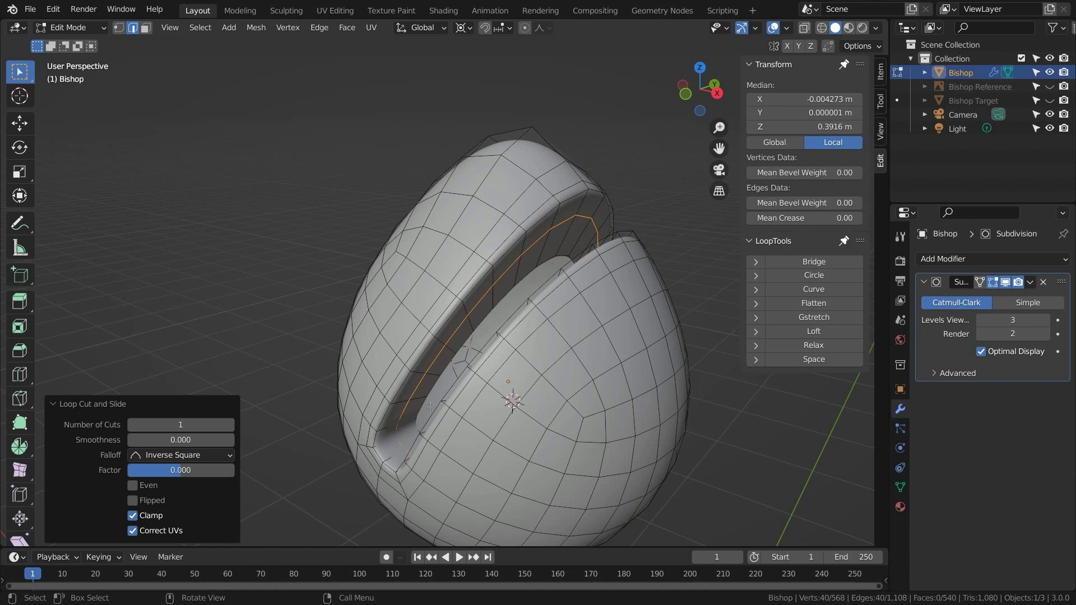
# Select the band of faces inside the slot and delete them.
pyautogui.press('3')
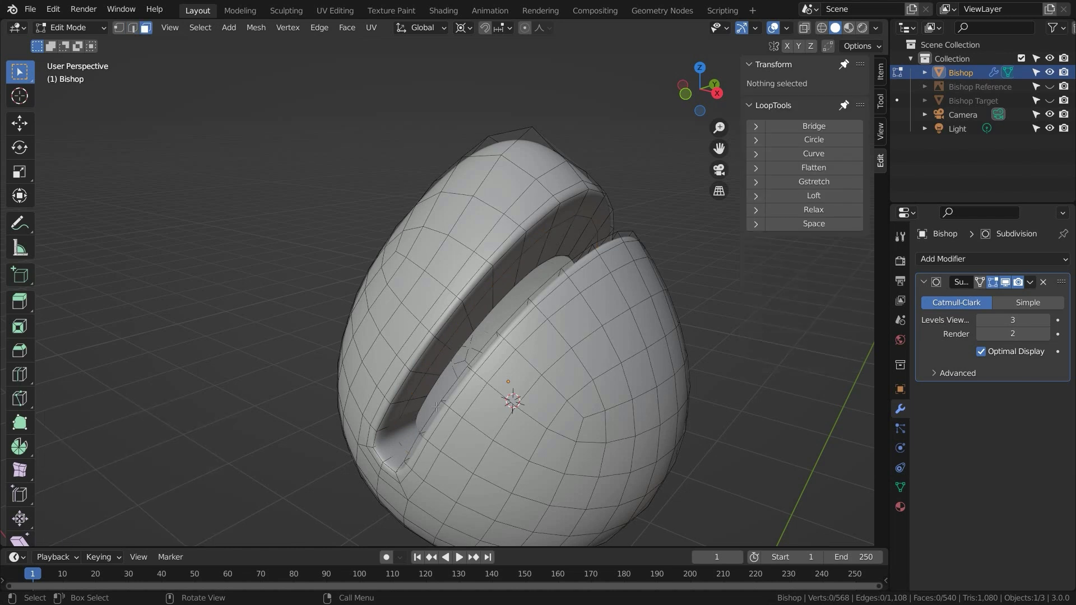
pyautogui.keyDown('alt'); pyautogui.click(433, 374); pyautogui.keyUp('alt')
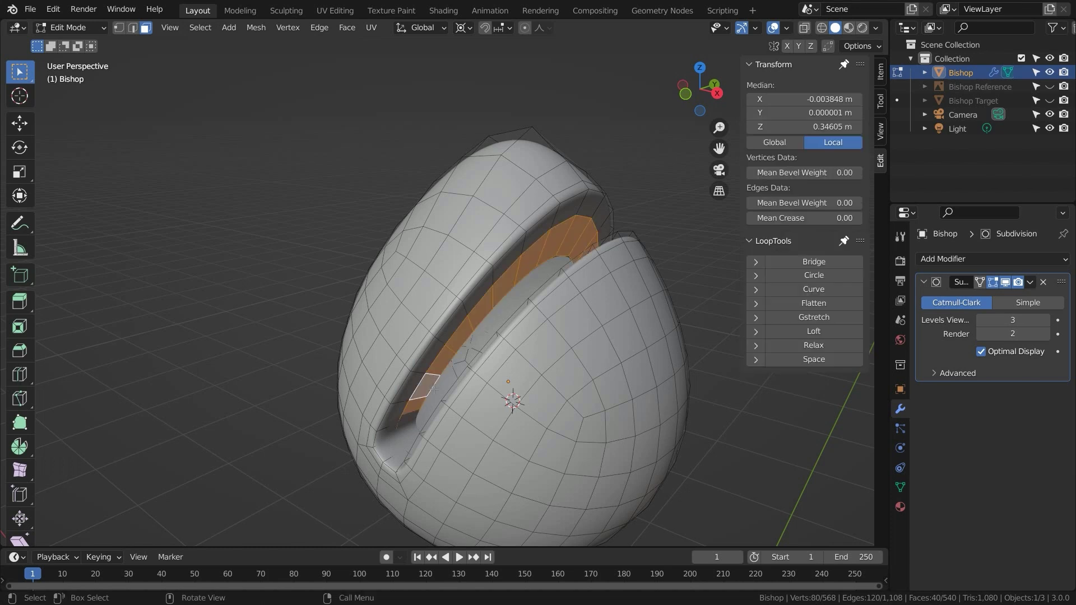
pyautogui.press('x')
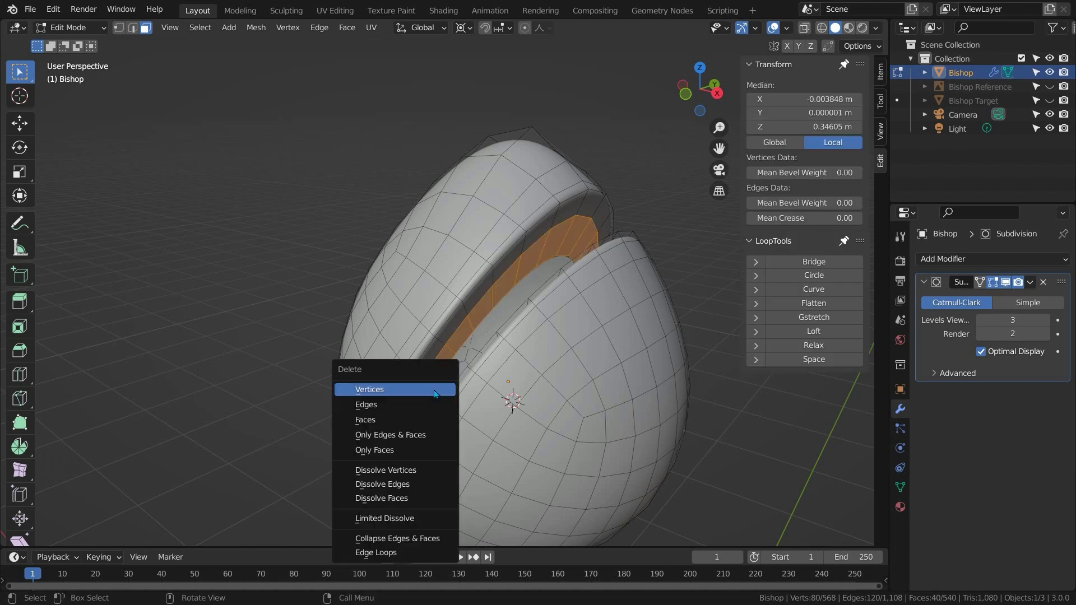
pyautogui.click(416, 425)
pyautogui.moveTo(436, 403)
pyautogui.mouseDown(button='middle')
pyautogui.moveTo(428, 378)
pyautogui.moveTo(341, 384)
pyautogui.moveTo(461, 381)
pyautogui.moveTo(490, 451)
pyautogui.moveTo(444, 419)
pyautogui.mouseUp(button='middle')
# Fill new faces one by one along the slot's inner wall.
pyautogui.press('2')
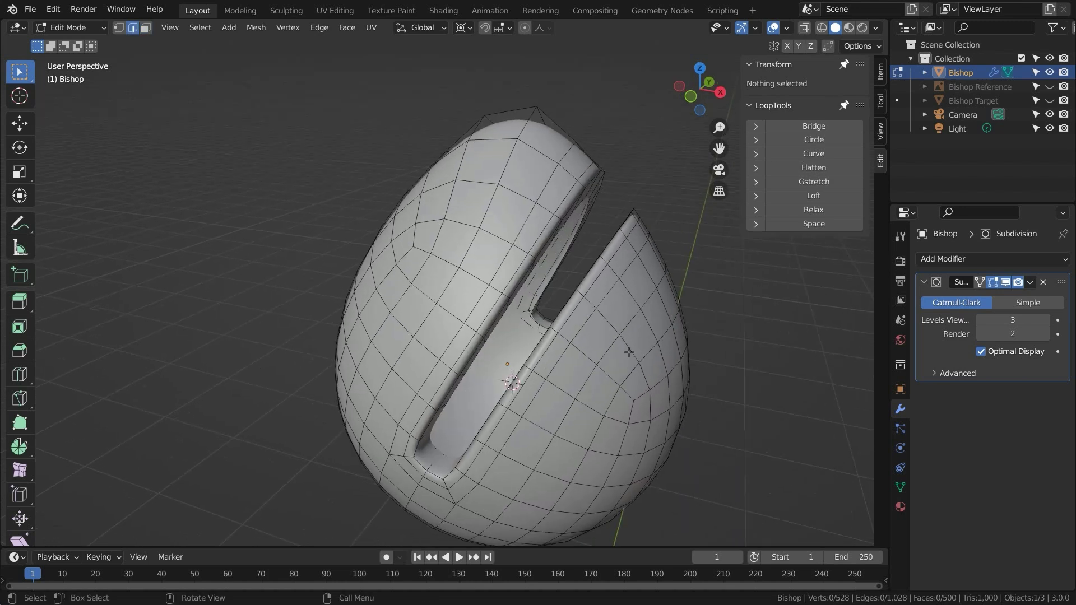
pyautogui.click(993, 284)
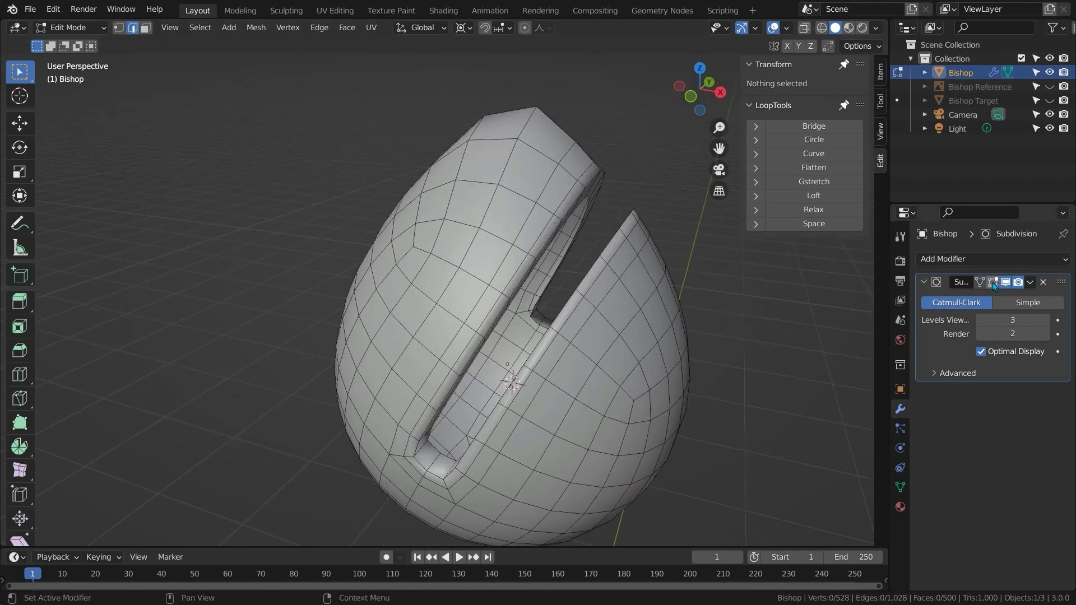
pyautogui.click(435, 448)
pyautogui.scroll(2, 561, 366)
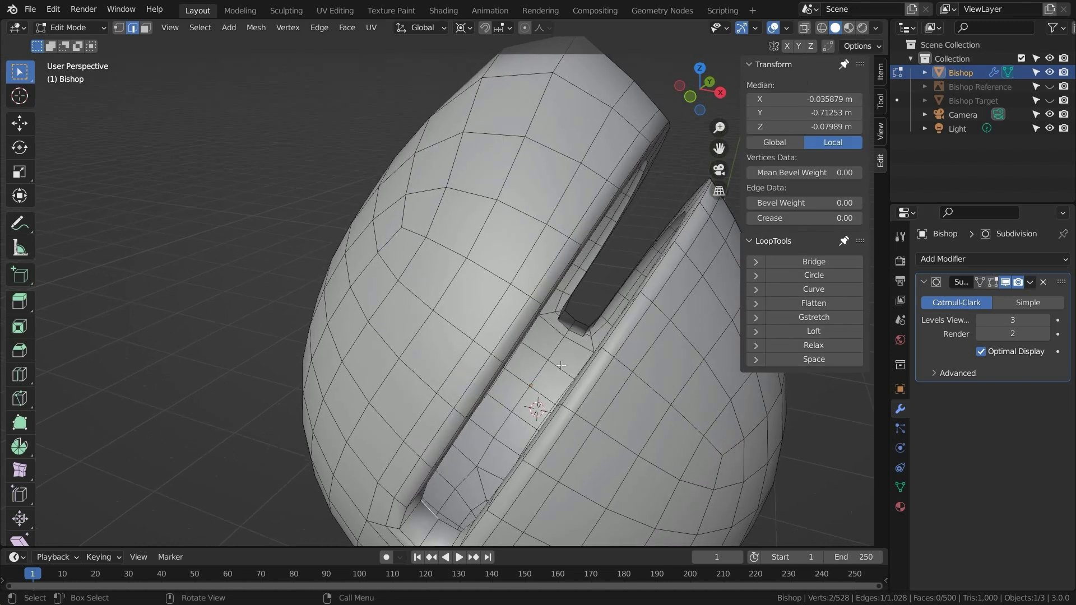
pyautogui.keyDown('shift'); pyautogui.click(563, 327); pyautogui.keyUp('shift')
pyautogui.scroll(-3, 563, 357)
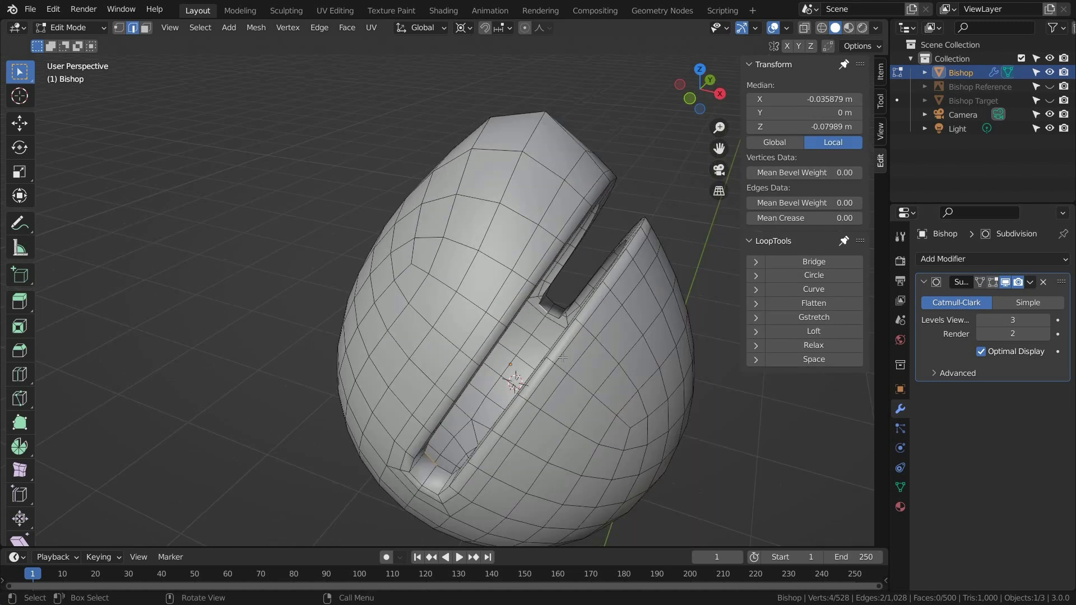
pyautogui.moveTo(563, 357); pyautogui.dragTo(487, 351, button='middle')
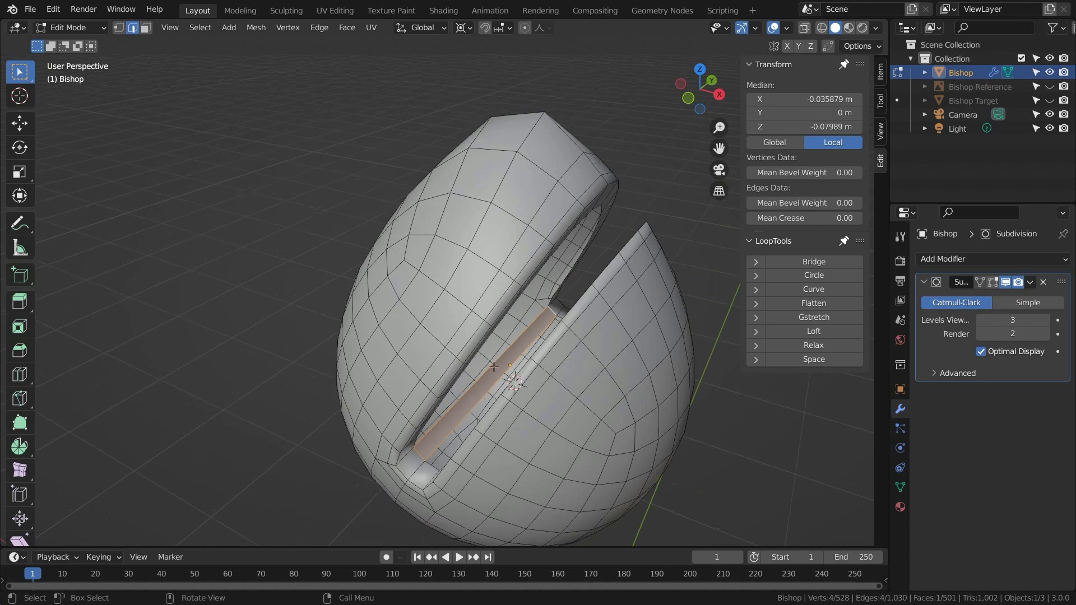
pyautogui.click(493, 366)
pyautogui.scroll(4, 507, 366)
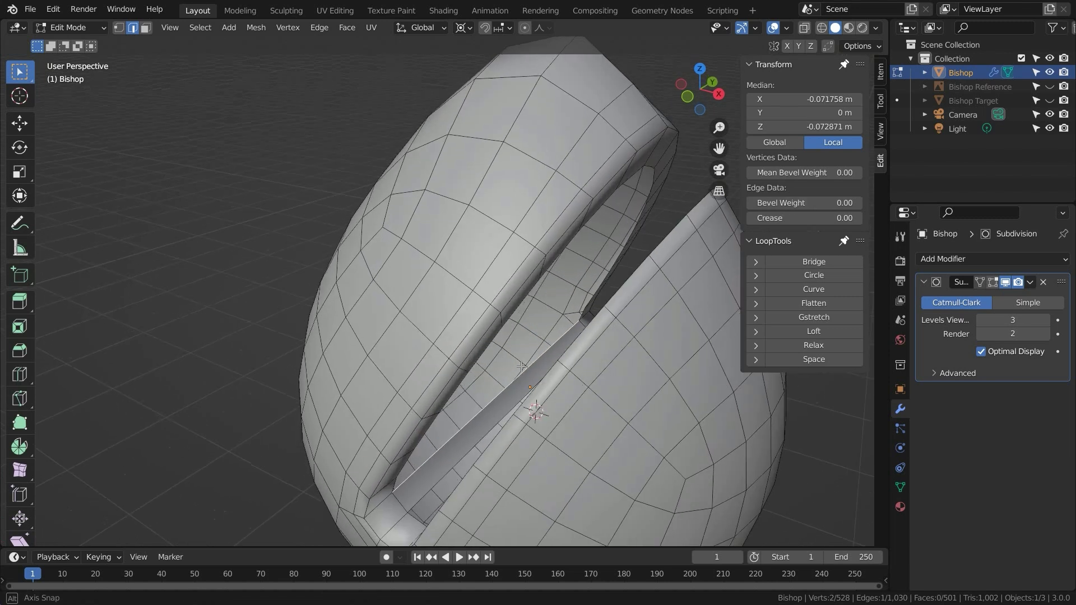
pyautogui.press('f')
pyautogui.press('f')
pyautogui.press('f')
pyautogui.press('f')
pyautogui.press('f')
pyautogui.press('f')
pyautogui.press('f')
pyautogui.press('f')
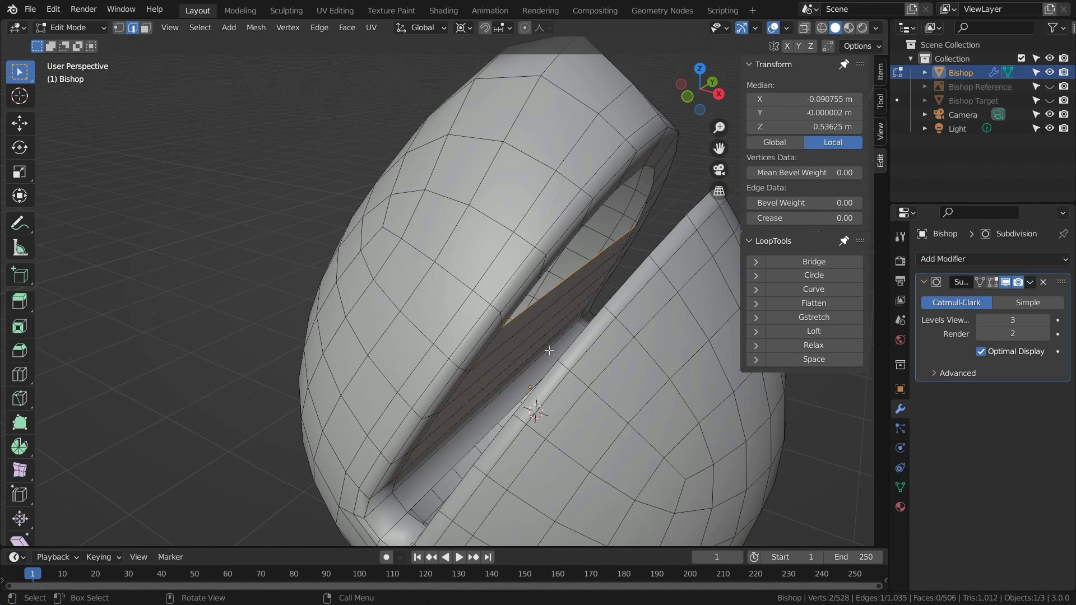
pyautogui.press('f')
pyautogui.moveTo(593, 320); pyautogui.dragTo(563, 336, button='middle')
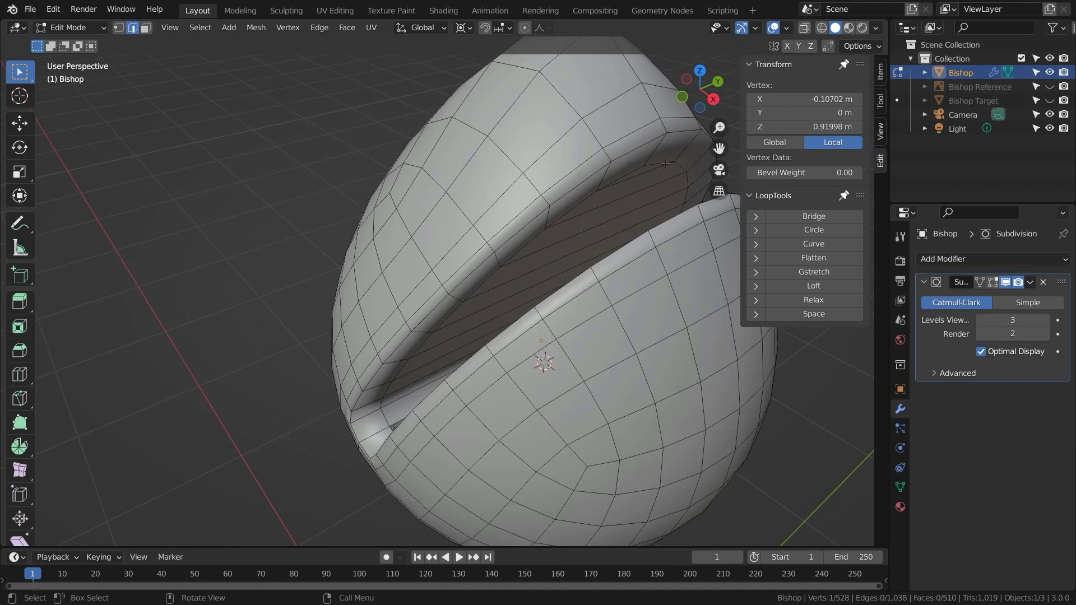
pyautogui.moveTo(666, 163); pyautogui.dragTo(373, 364, button='middle')
# Edge-slide the long slot edge upward so the wall follows the head's curve.
pyautogui.press('1')
pyautogui.press('2')
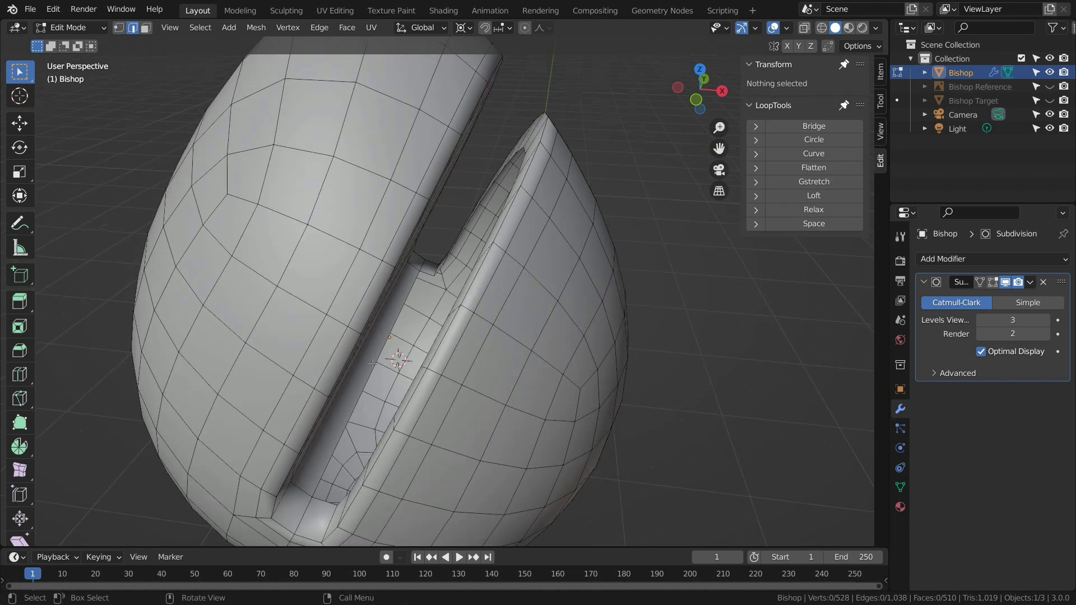
pyautogui.click(381, 358)
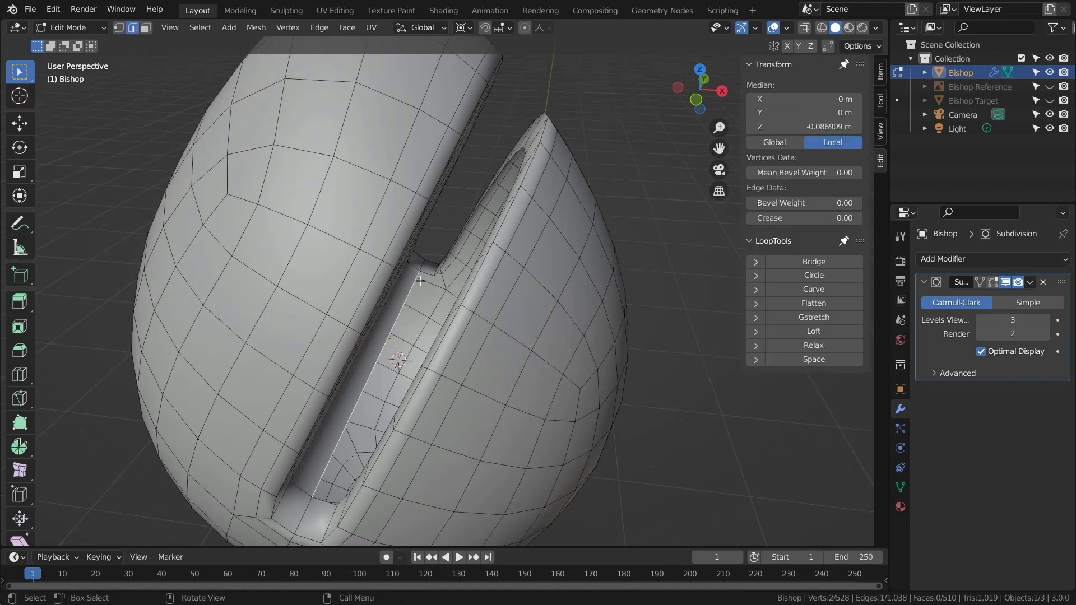
pyautogui.moveTo(422, 390); pyautogui.dragTo(436, 396, button='middle')
pyautogui.press('g')
pyautogui.press('g')
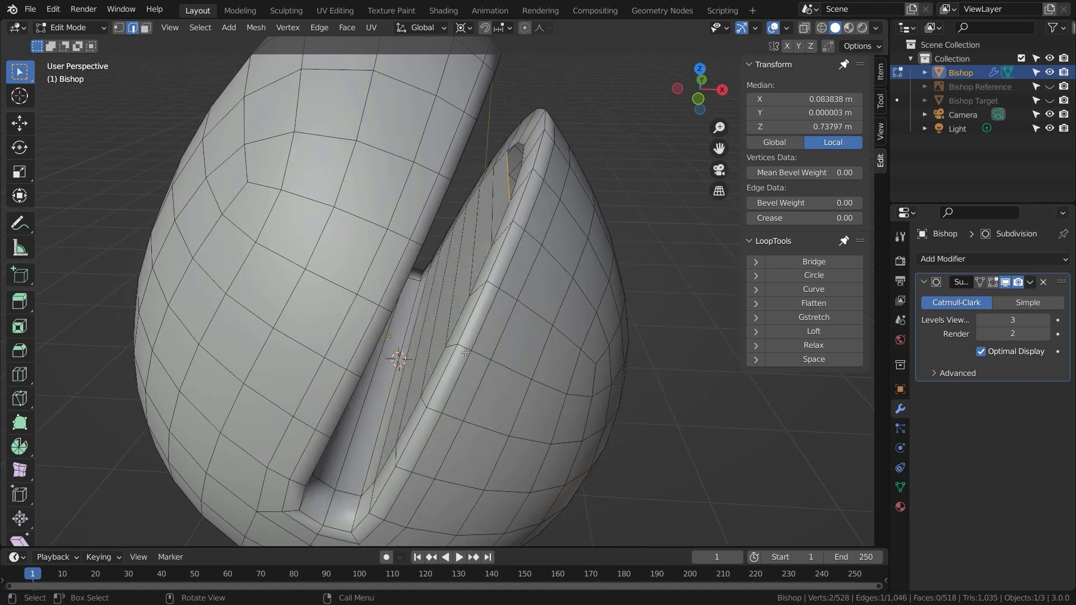
pyautogui.click(472, 294)
pyautogui.moveTo(472, 293); pyautogui.dragTo(542, 147, button='middle')
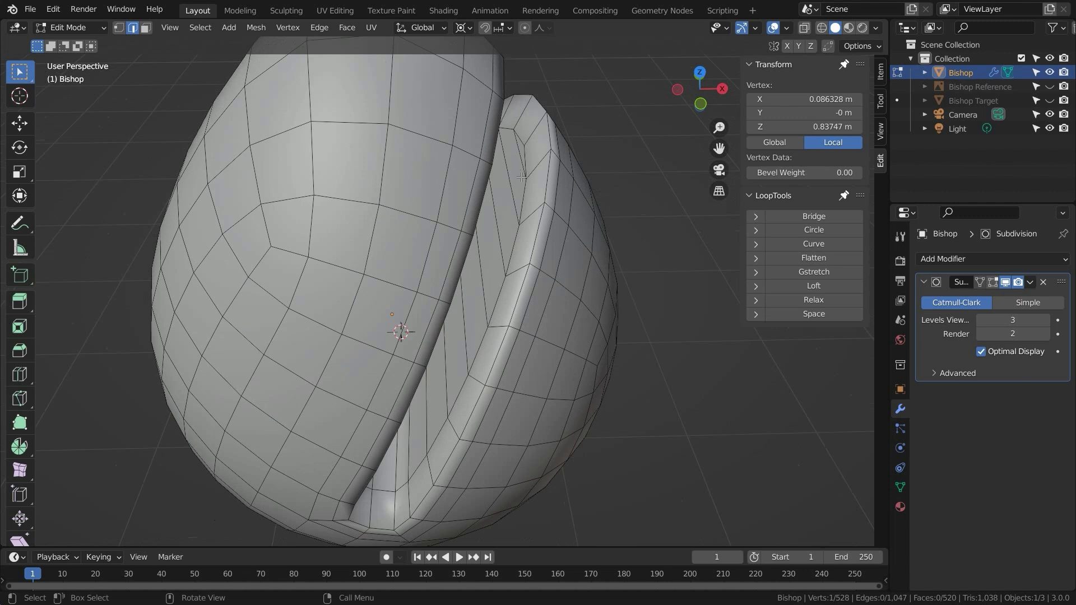
pyautogui.moveTo(511, 216); pyautogui.dragTo(428, 261, button='middle')
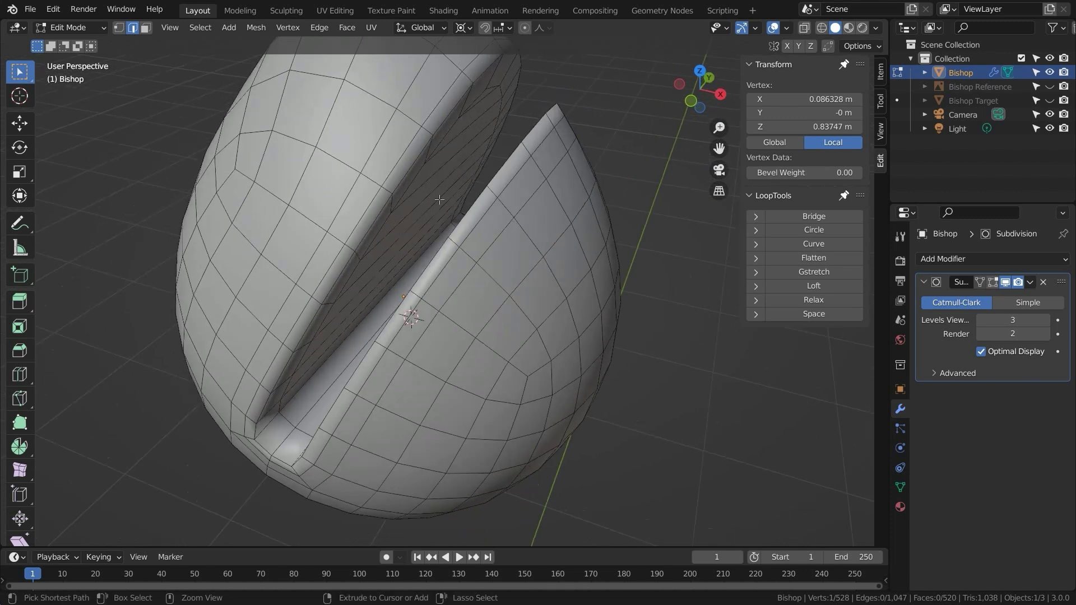
# Add a centred edge loop through the slot wall.
pyautogui.hotkey('ctrl', 'r')
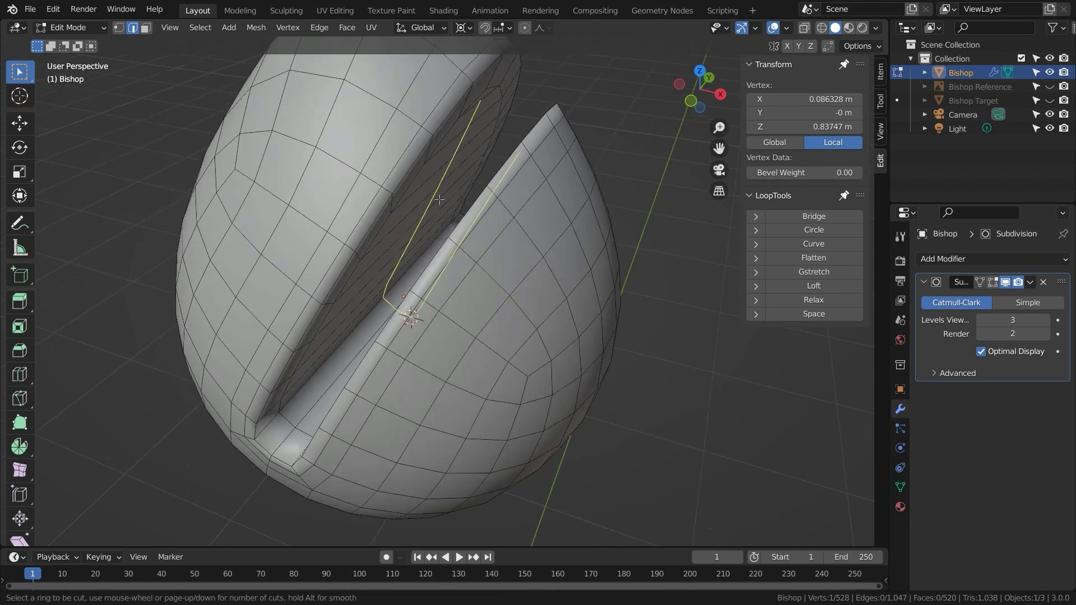
pyautogui.click(439, 200)
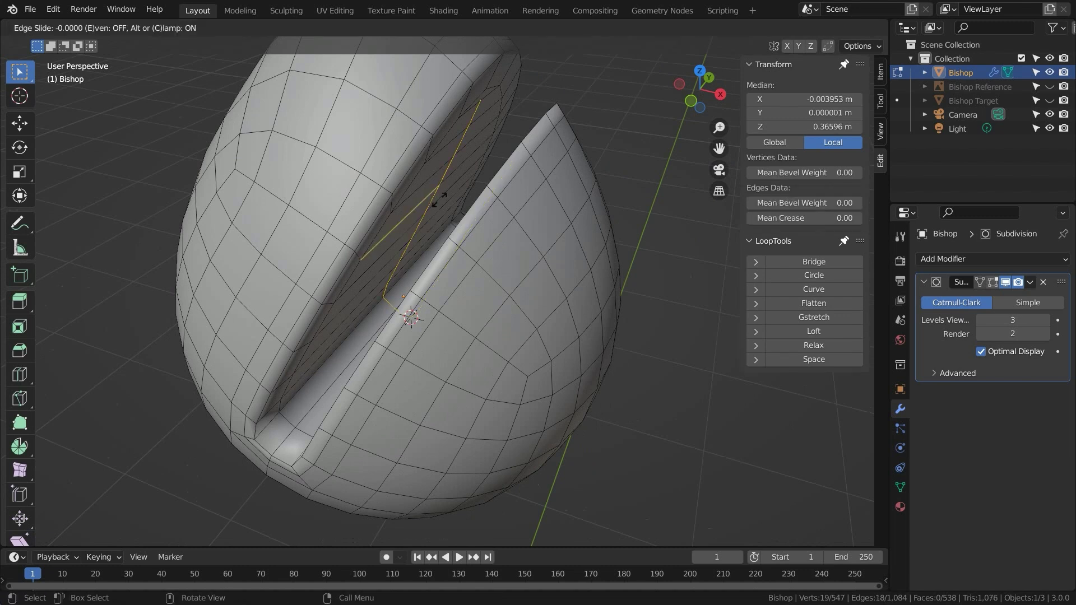
pyautogui.rightClick(440, 199)
pyautogui.moveTo(439, 199); pyautogui.dragTo(538, 128, button='middle')
pyautogui.press('1')
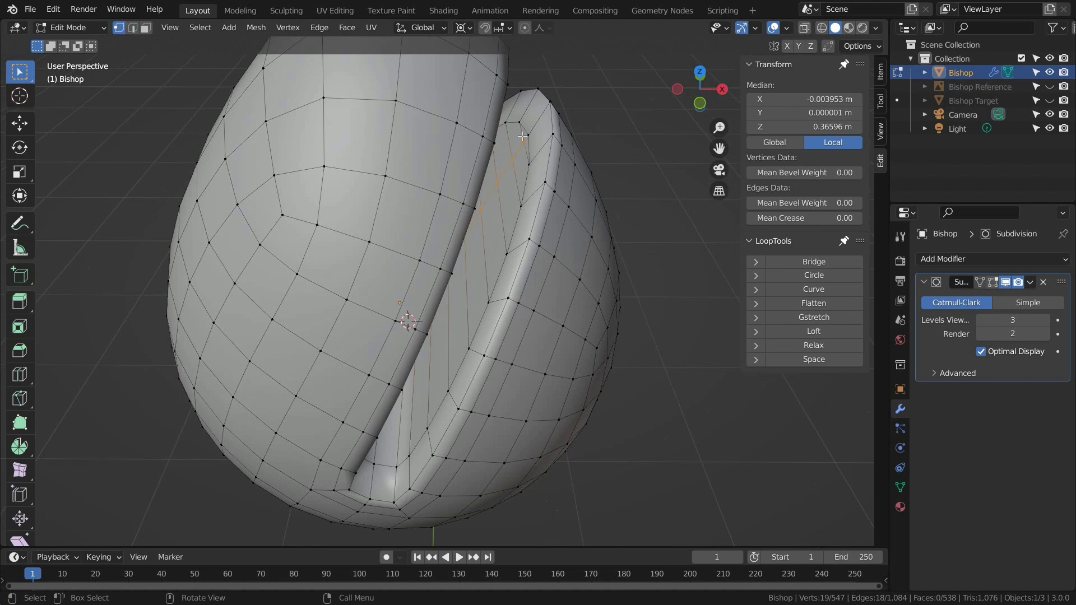
pyautogui.moveTo(486, 249); pyautogui.dragTo(372, 236, button='middle')
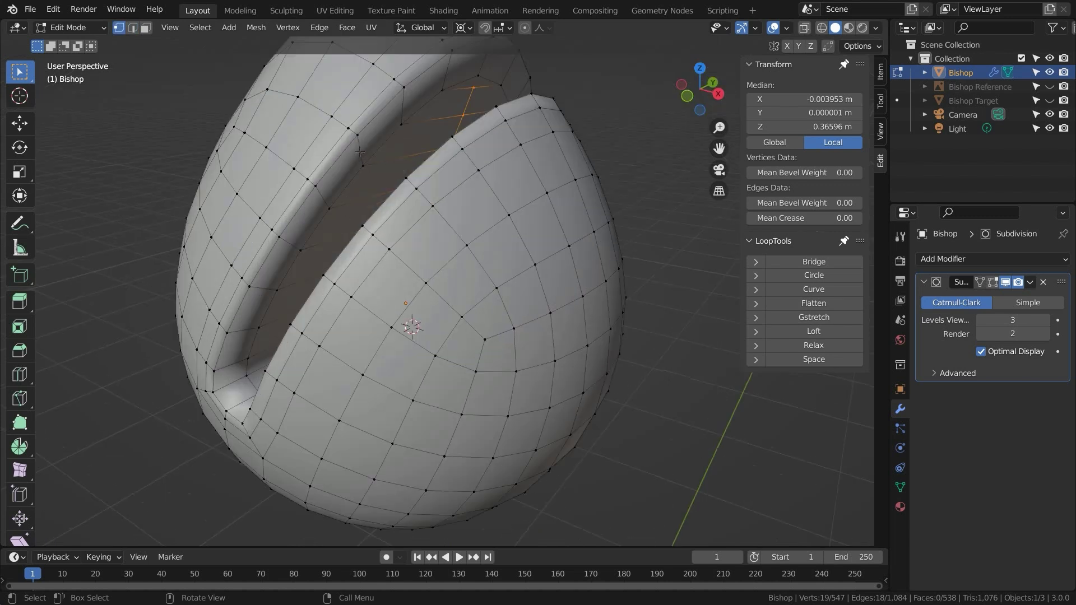
# Add a centred loop around the slot rim, mark it as a seam, and enable on-cage display.
pyautogui.hotkey('ctrl', 'r')
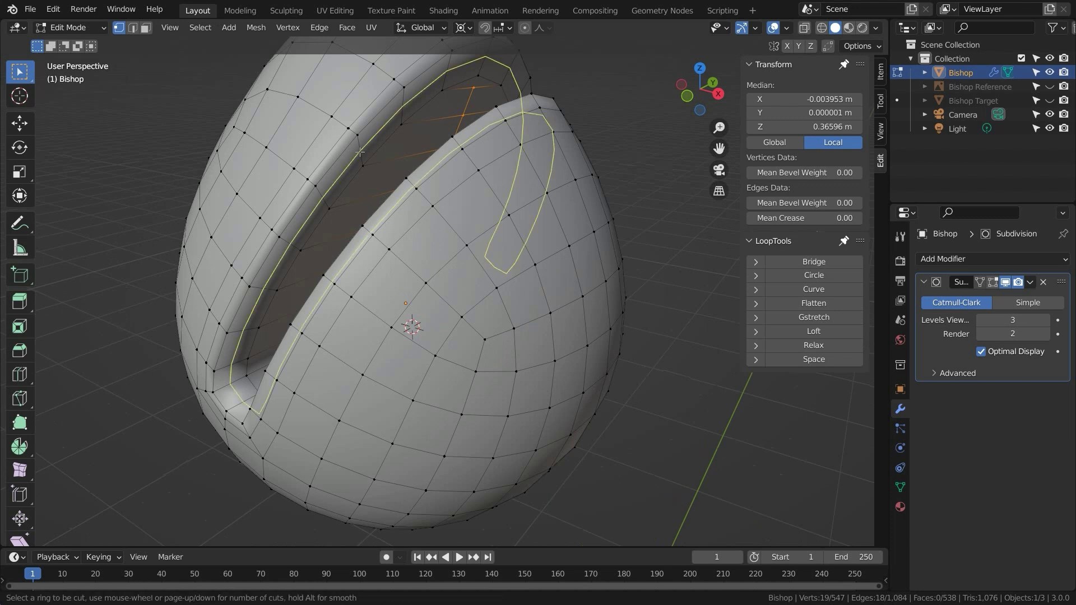
pyautogui.click(360, 152)
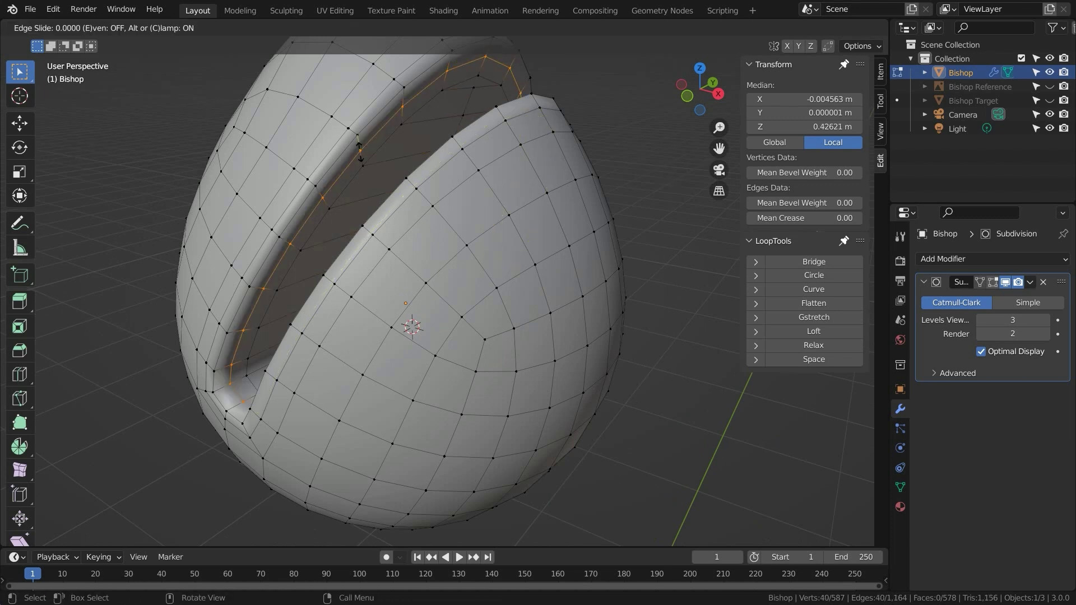
pyautogui.rightClick(355, 165)
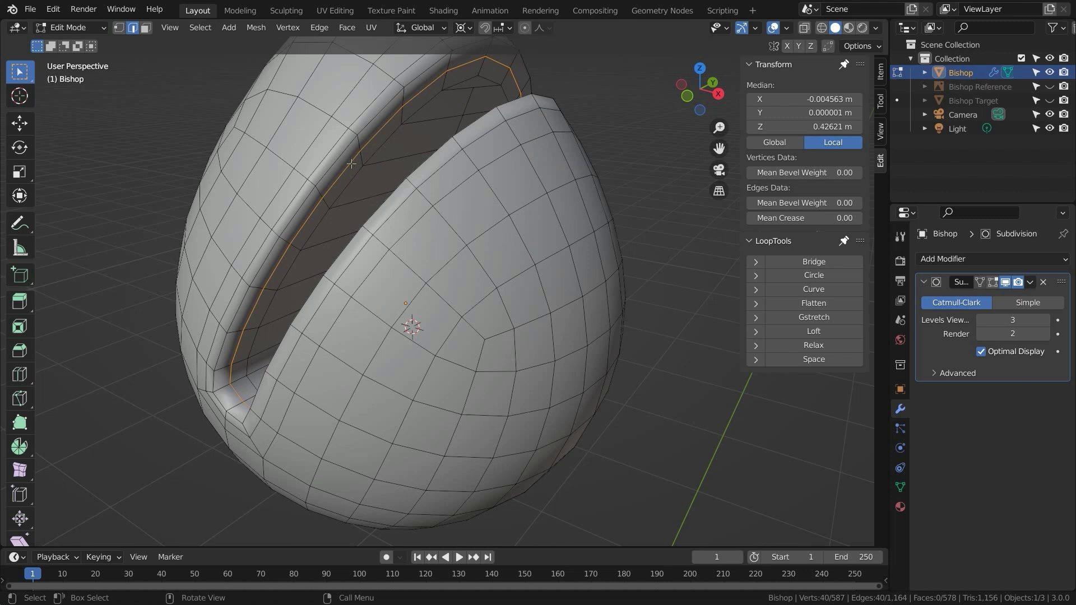
pyautogui.rightClick(353, 166)
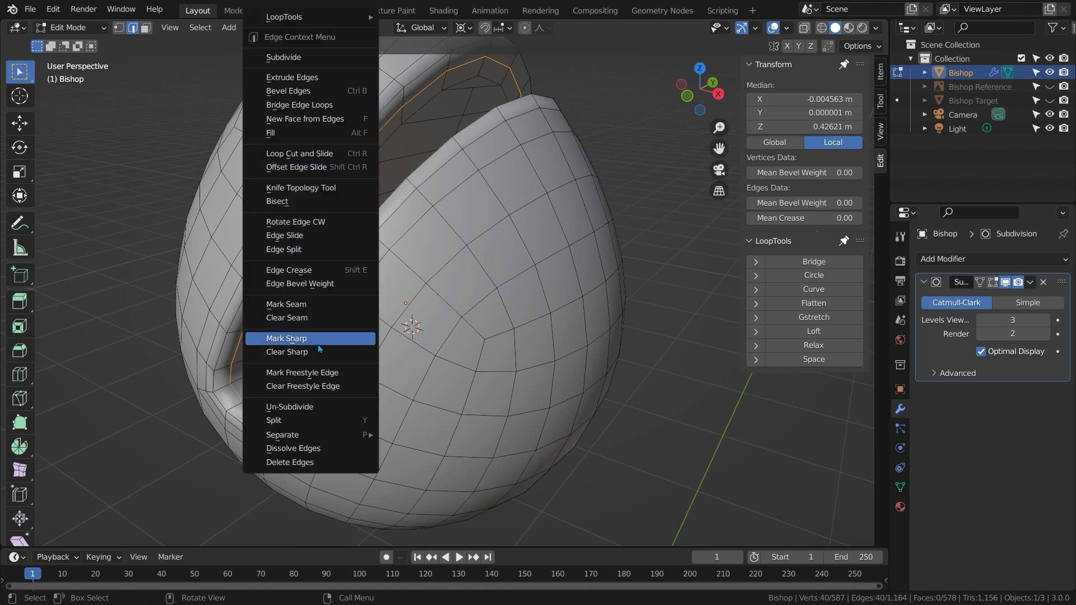
pyautogui.click(321, 308)
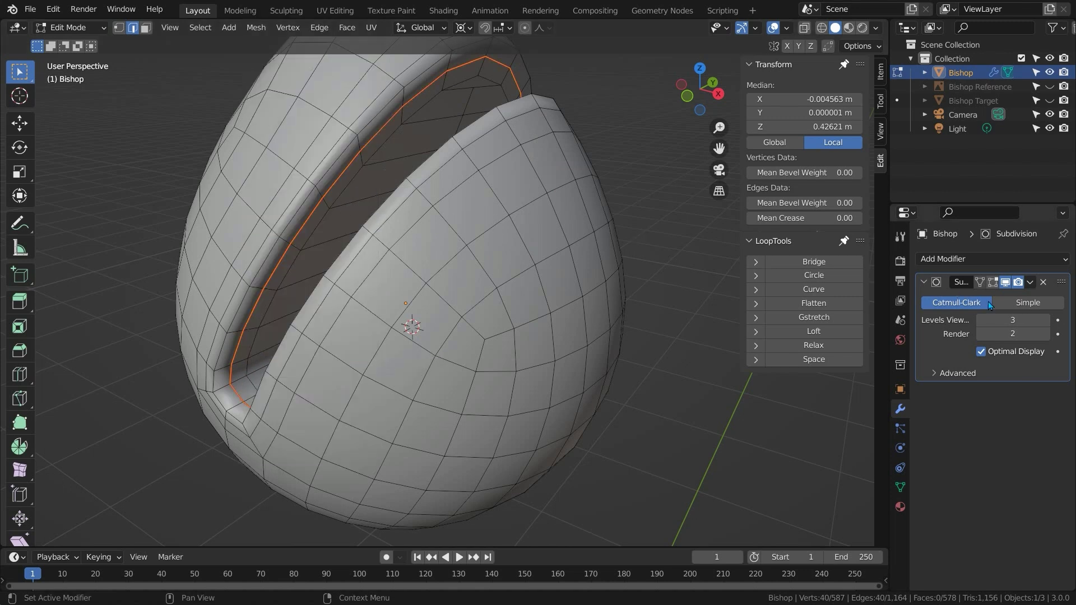
pyautogui.click(993, 283)
pyautogui.click(980, 281)
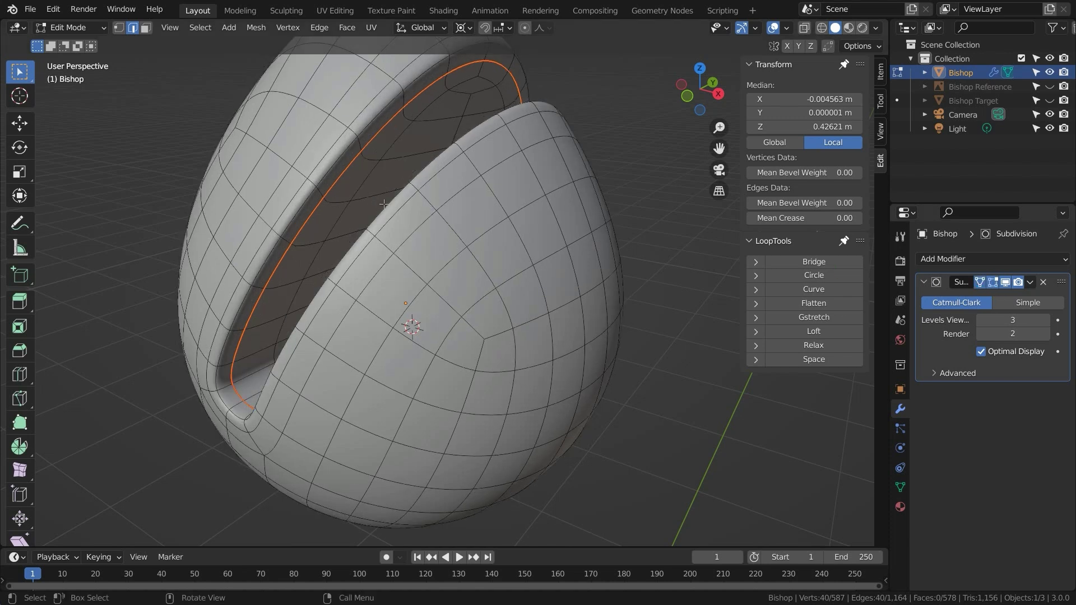
# Slide the rim loop close to the slot edge and check the whole piece.
pyautogui.keyDown('shift'); pyautogui.moveTo(349, 177); pyautogui.dragTo(348, 219, button='middle'); pyautogui.keyUp('shift')
pyautogui.scroll(2, 349, 219)
pyautogui.press('g')
pyautogui.press('g')
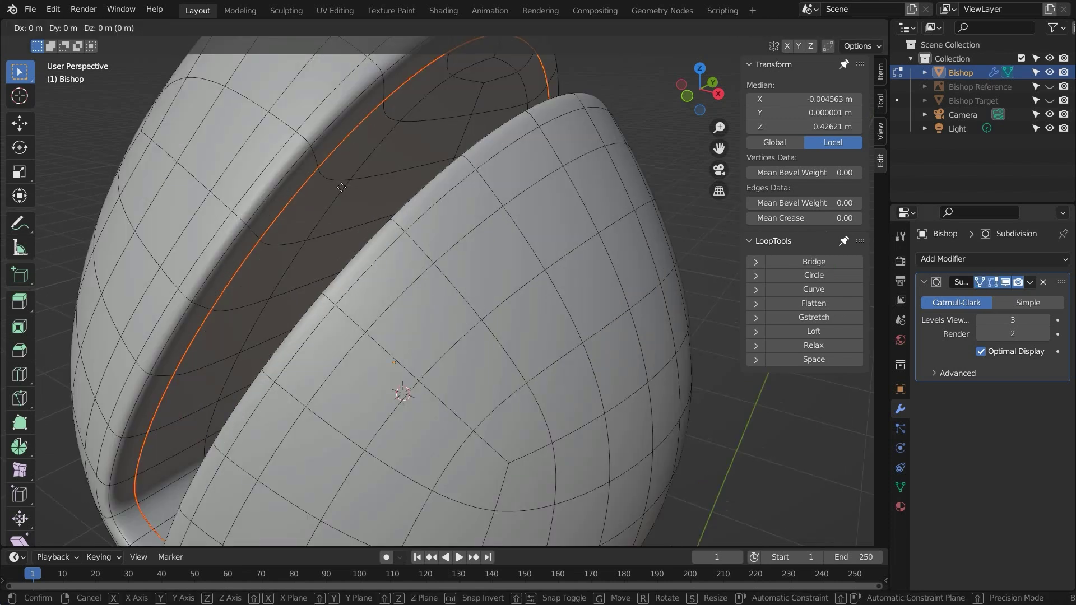
pyautogui.click(300, 171)
pyautogui.moveTo(300, 171); pyautogui.dragTo(354, 357, button='middle')
pyautogui.press('g')
pyautogui.press('g')
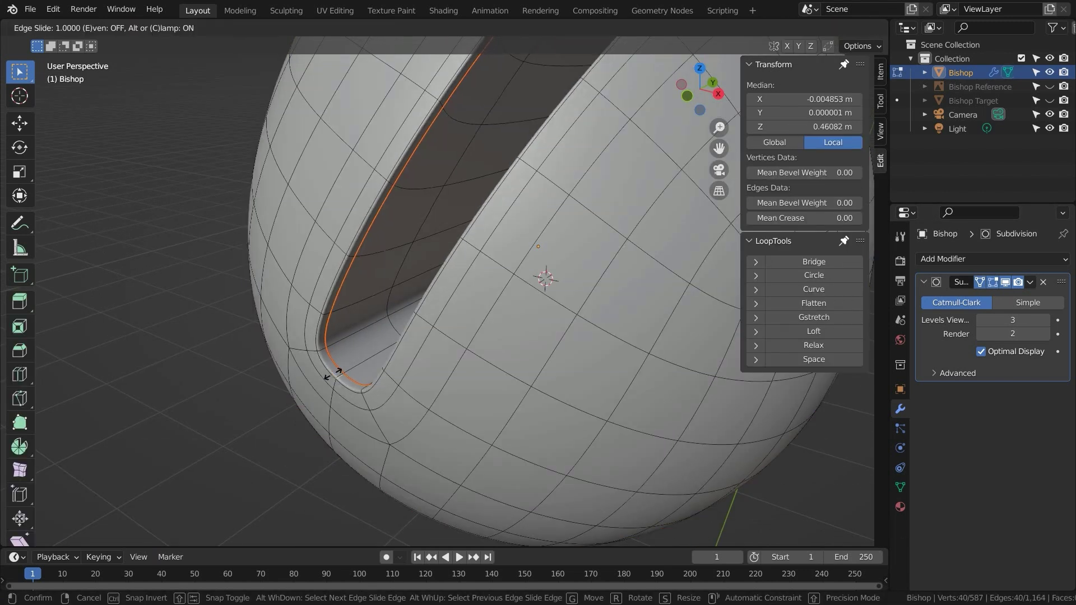
pyautogui.click(354, 361)
pyautogui.press('Tab')
pyautogui.scroll(-5, 367, 293)
pyautogui.moveTo(367, 293); pyautogui.dragTo(454, 277, button='middle')
pyautogui.press('Tab')
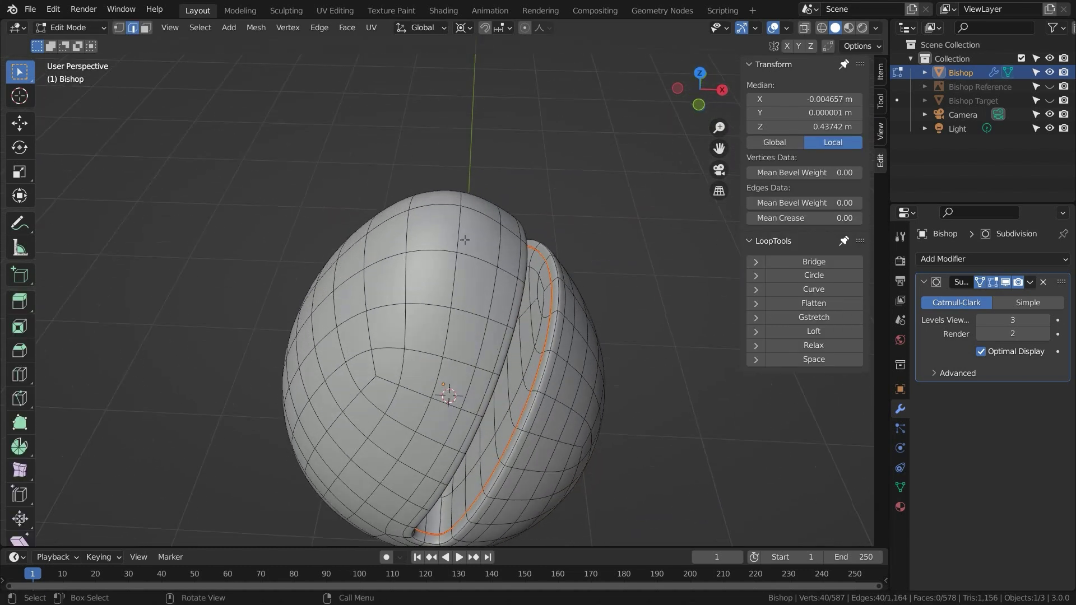
# Delete the head's top pole vertex and select the loop around the opening.
pyautogui.press('1')
pyautogui.click(460, 206)
pyautogui.press('x')
pyautogui.click(470, 244)
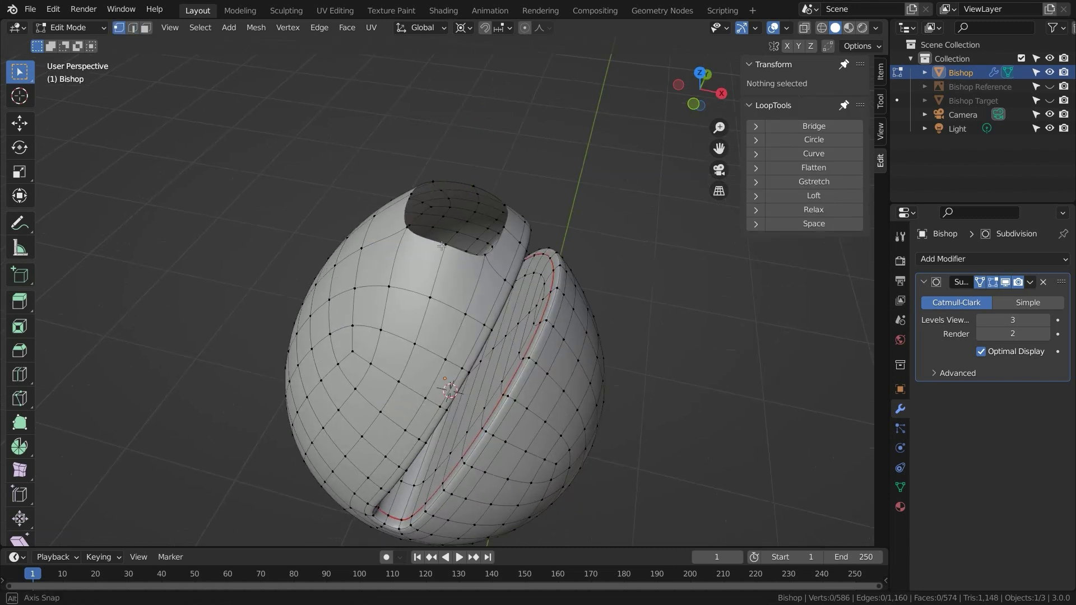
pyautogui.moveTo(470, 243); pyautogui.dragTo(469, 169, button='middle')
pyautogui.keyDown('alt'); pyautogui.click(475, 190); pyautogui.keyUp('alt')
# With Median Point pivot, shrink the top loop to 0.545 and raise it along Z.
pyautogui.click(469, 30)
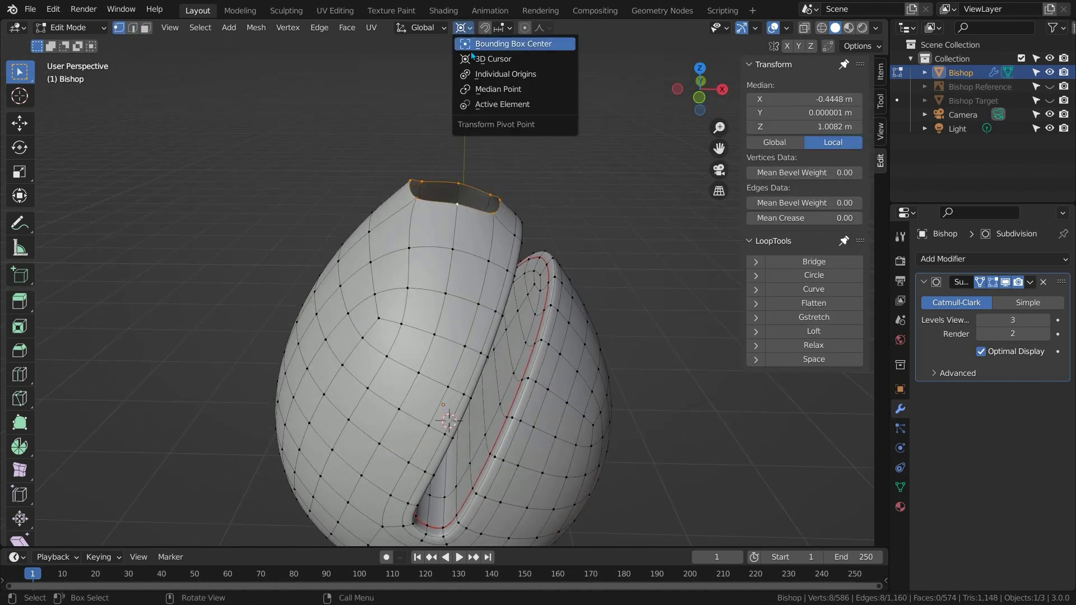
pyautogui.click(481, 87)
pyautogui.press('s')
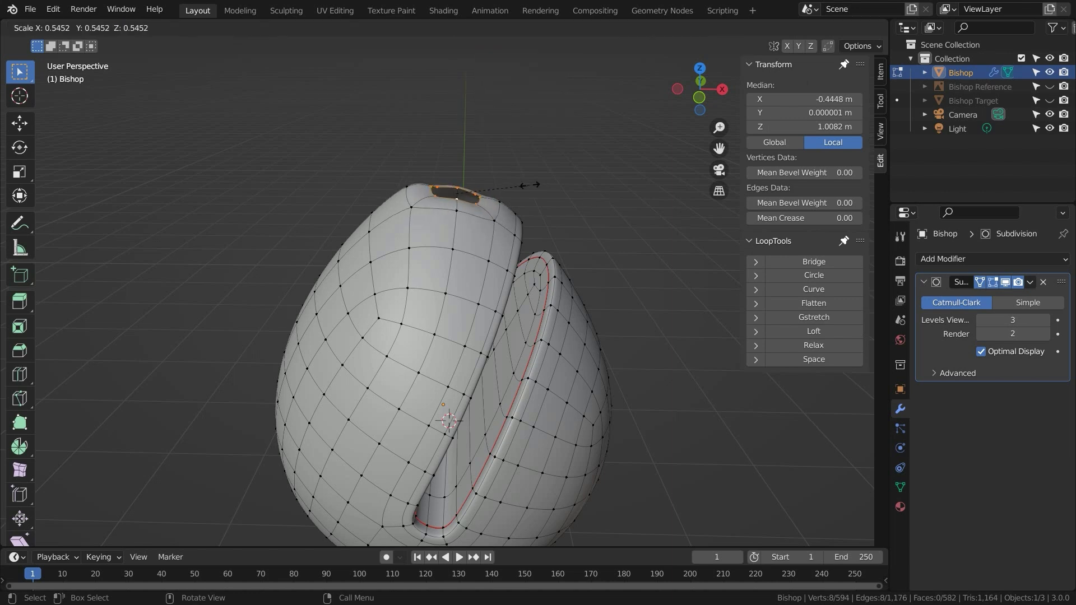
pyautogui.click(528, 180)
pyautogui.press('g')
pyautogui.press('z')
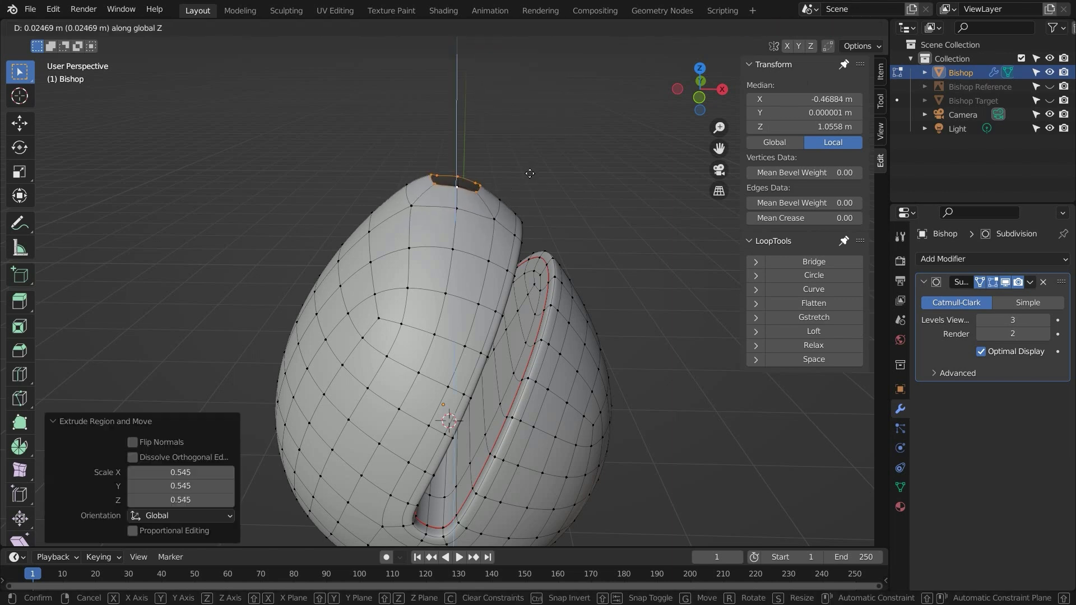
pyautogui.click(529, 174)
# Extrude a narrow neck, make the loop a circle, and scale it to 0.583.
pyautogui.press('e')
pyautogui.click(562, 189)
pyautogui.press('s')
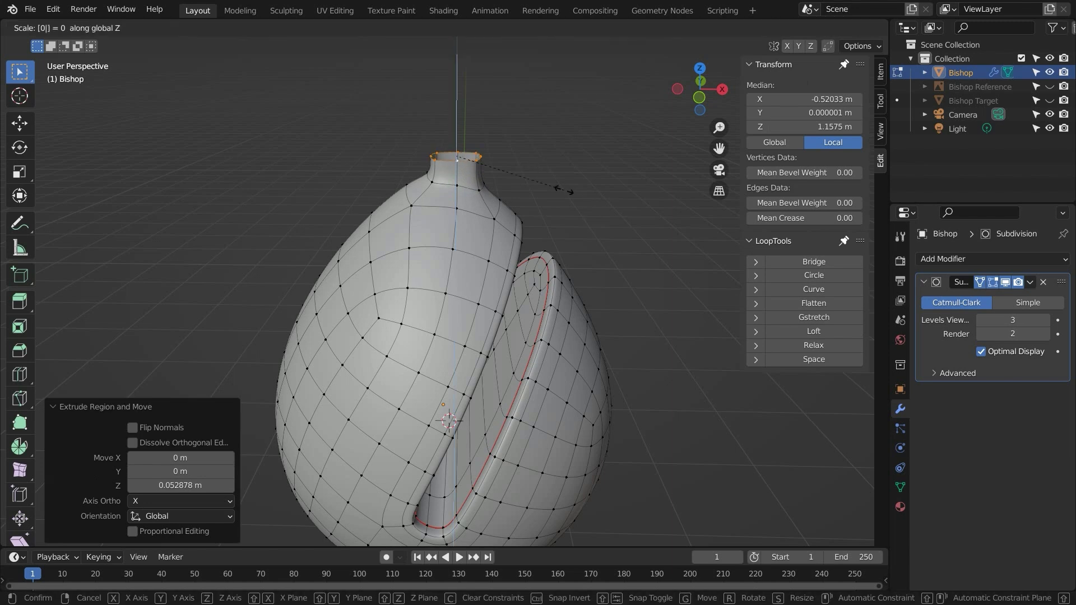
pyautogui.click(563, 189)
pyautogui.click(813, 276)
pyautogui.press('s')
pyautogui.click(568, 170)
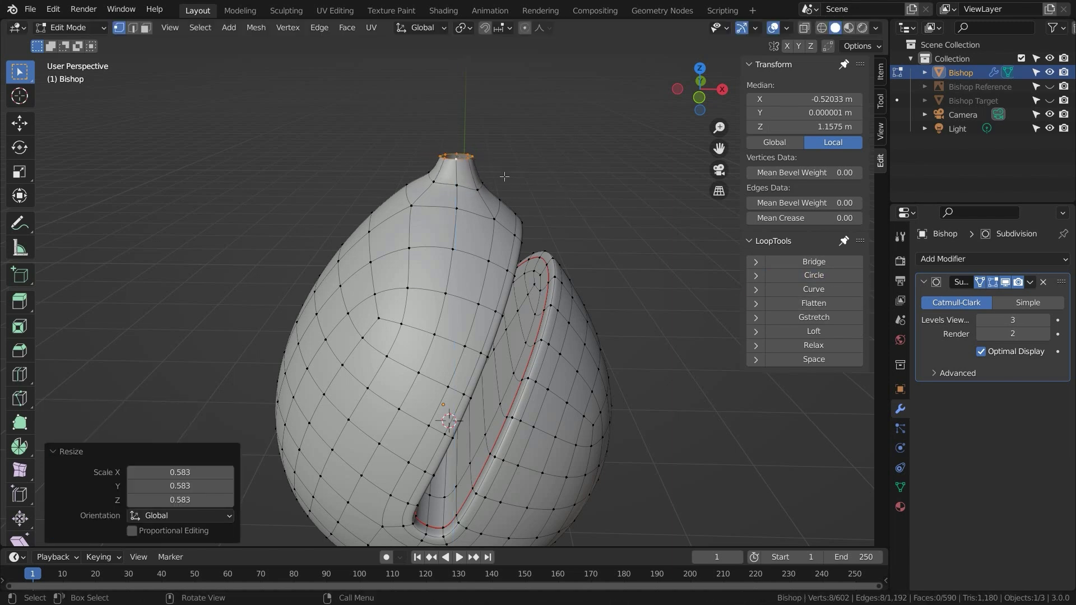
pyautogui.scroll(2, 471, 277)
# Extrude a flared lip, then extrude again and narrow the top loop to 0.637.
pyautogui.press('e')
pyautogui.click(553, 332)
pyautogui.press('s')
pyautogui.click(551, 306)
pyautogui.press('e')
pyautogui.click(540, 305)
pyautogui.press('s')
pyautogui.click(479, 342)
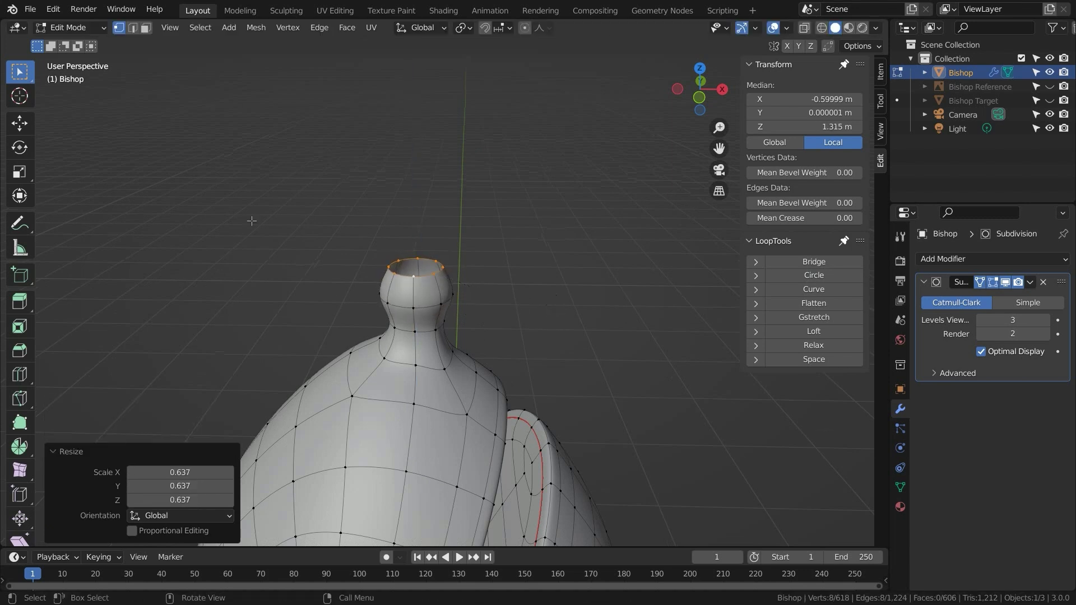
# Grid Fill the top opening and raise the centre vertex into a rounded knob.
pyautogui.click(346, 27)
pyautogui.click(378, 195)
pyautogui.click(418, 267)
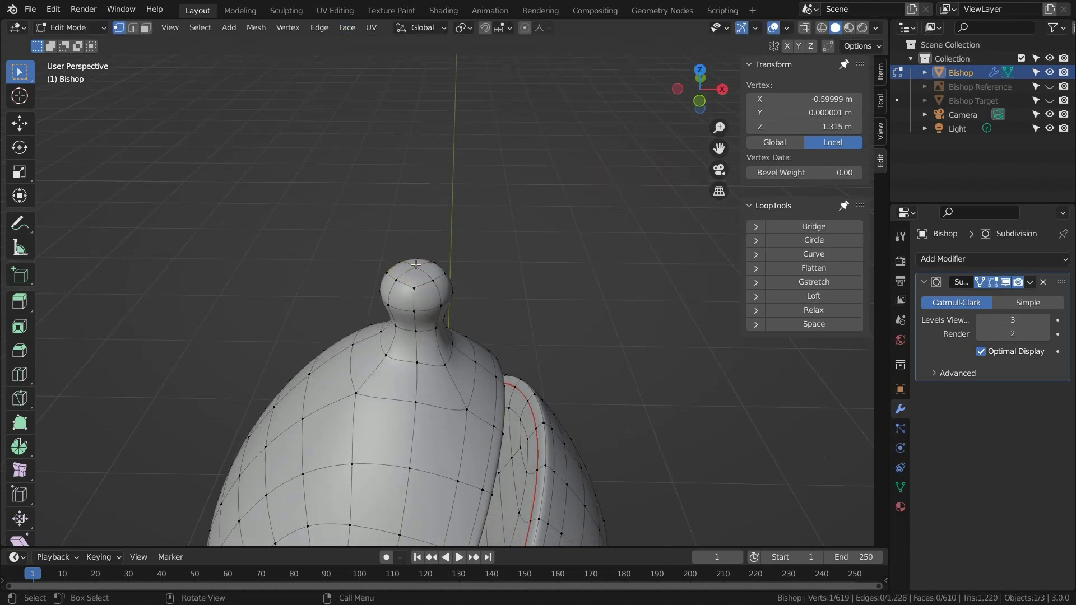
pyautogui.press('g')
pyautogui.press('z')
pyautogui.click(493, 265)
pyautogui.scroll(-7, 473, 294)
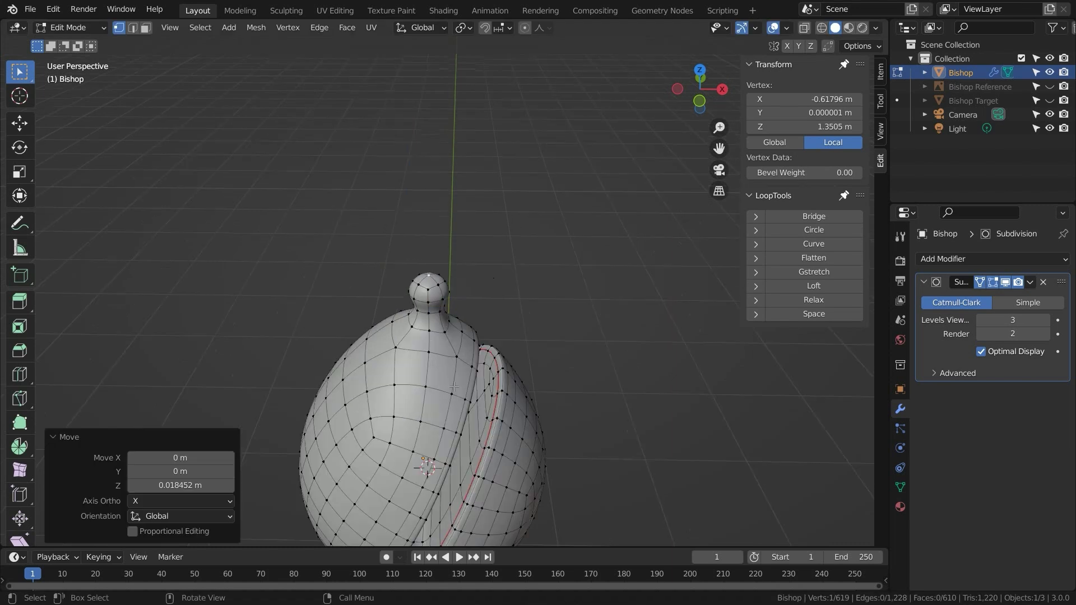
# Select the edge loop around the head's bottom opening and unhide the Bishop Reference object.
pyautogui.press('Tab')
pyautogui.moveTo(482, 362); pyautogui.dragTo(445, 306, button='middle')
pyautogui.scroll(5, 474, 344)
pyautogui.press('Tab')
pyautogui.scroll(-5, 473, 344)
pyautogui.moveTo(432, 395); pyautogui.dragTo(450, 278, button='middle')
pyautogui.scroll(3, 428, 410)
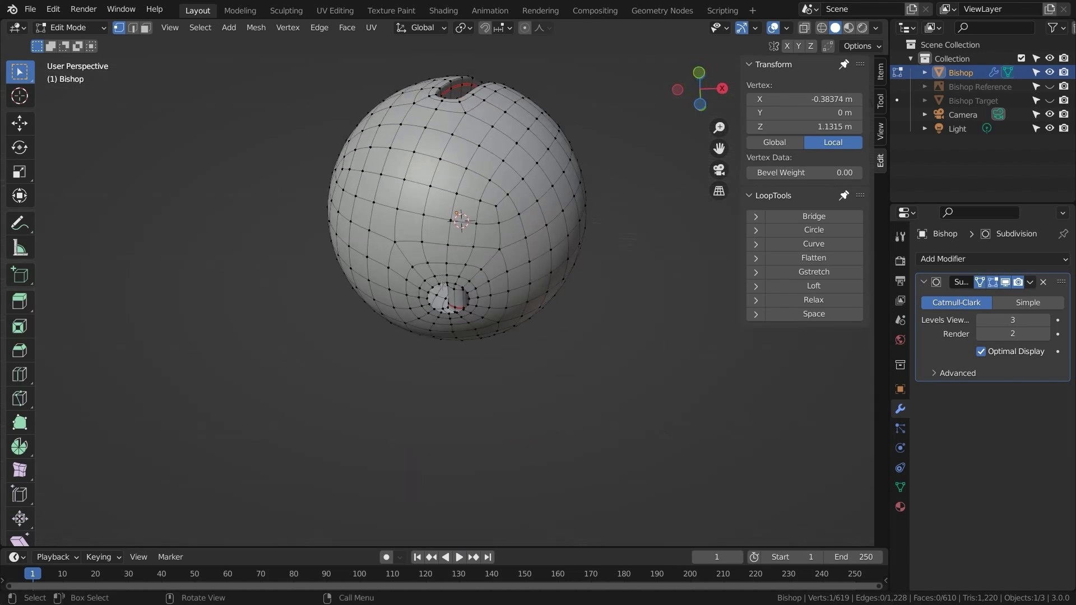
pyautogui.keyDown('alt'); pyautogui.click(443, 284); pyautogui.keyUp('alt')
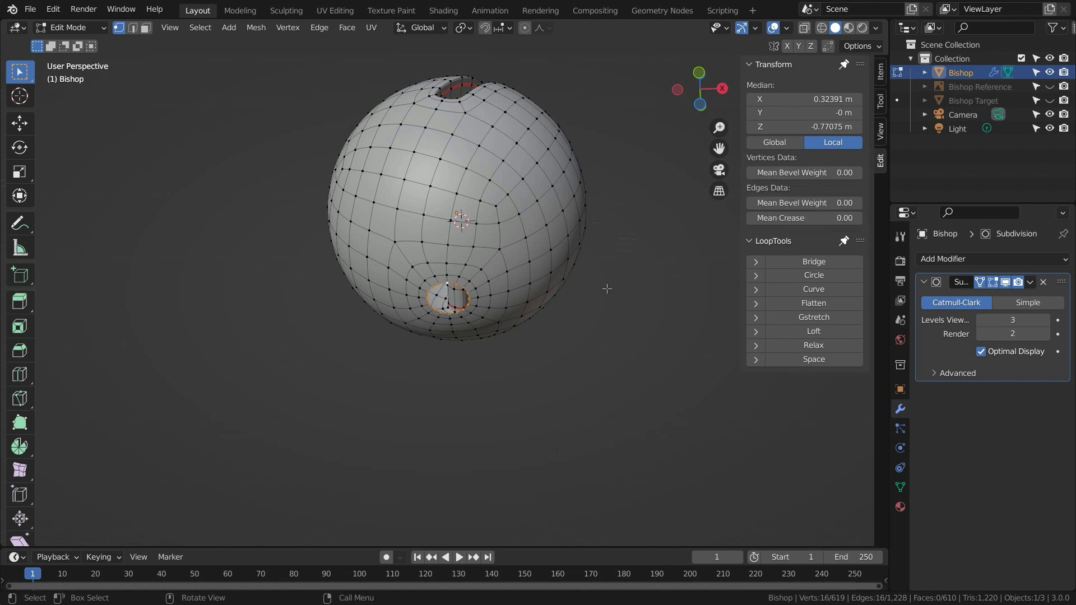
pyautogui.click(1050, 86)
# In front view, lower the bottom loop, flatten it to zero Z scale and widen it into a rim.
pyautogui.press('KP_1')
pyautogui.scroll(1, 507, 337)
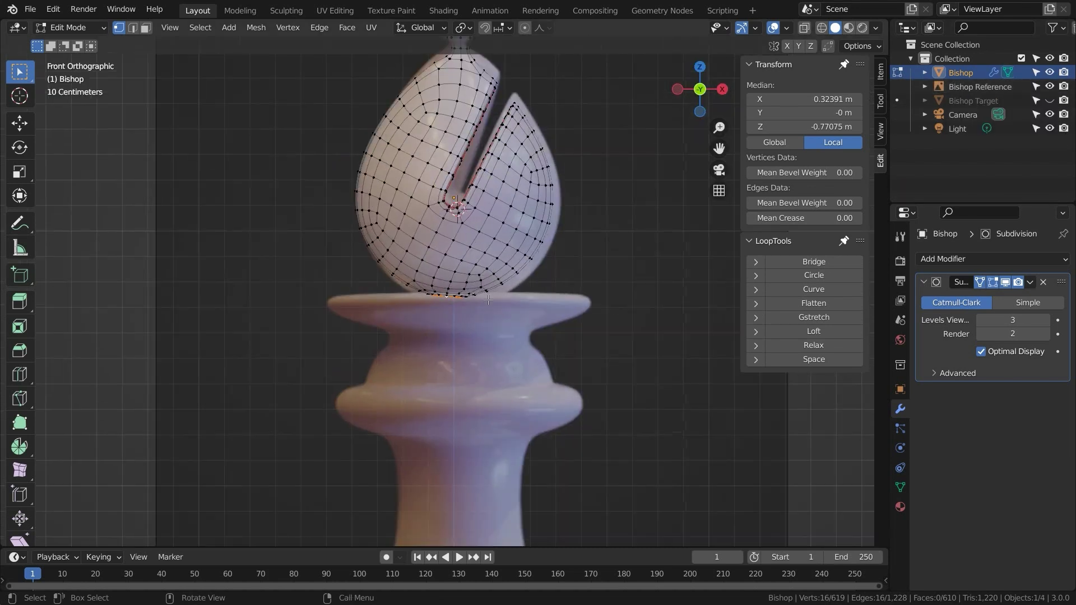
pyautogui.press('g')
pyautogui.press('z')
pyautogui.click(527, 327)
pyautogui.press('g')
pyautogui.press('z')
pyautogui.press('0')
pyautogui.press('Return')
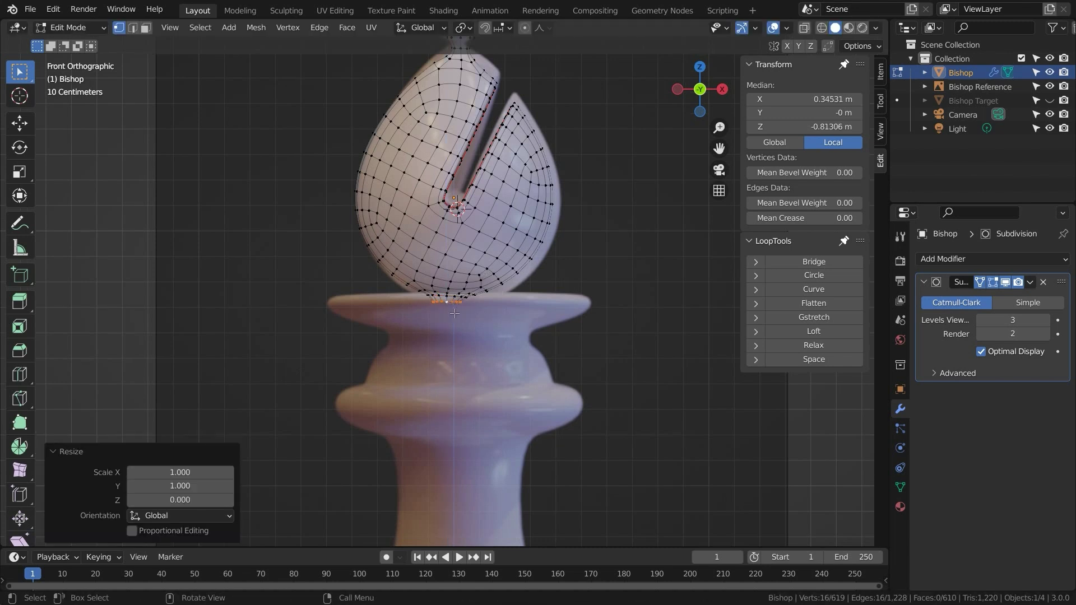
pyautogui.press('s')
pyautogui.click(500, 325)
# Move and extrude rings below the rim, widening then narrowing them to form the collar.
pyautogui.press('g')
pyautogui.press('z')
pyautogui.click(501, 327)
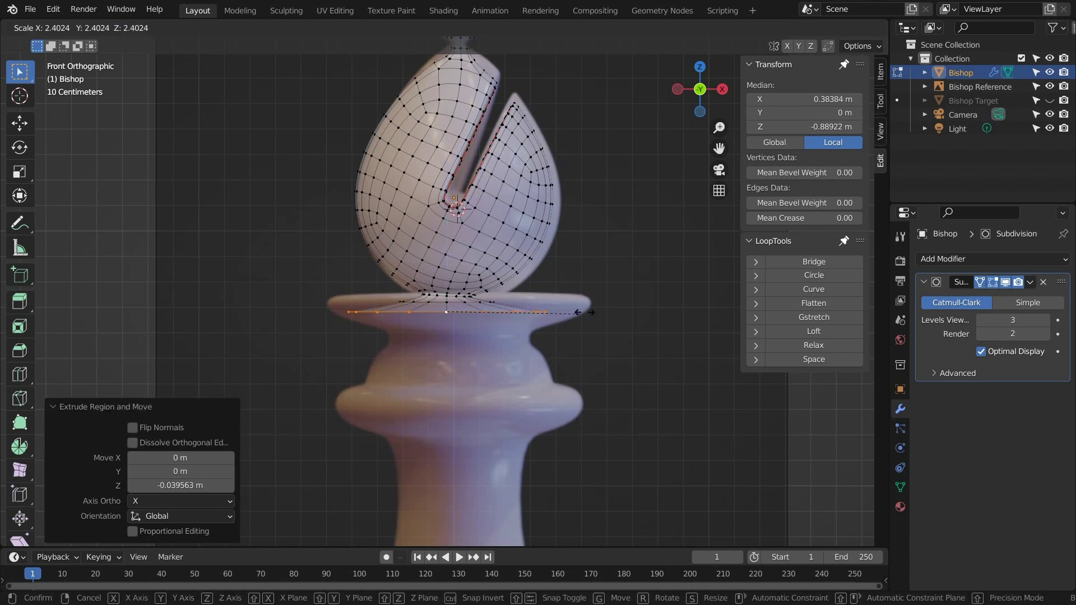
pyautogui.press('s')
pyautogui.click(628, 308)
pyautogui.press('g')
pyautogui.press('z')
pyautogui.click(569, 305)
pyautogui.press('e')
pyautogui.press('z')
pyautogui.click(571, 335)
pyautogui.press('s')
pyautogui.click(521, 338)
# Extrude further rings downward, widening one to scale 1.323.
pyautogui.press('e')
pyautogui.press('z')
pyautogui.click(519, 350)
pyautogui.press('s')
pyautogui.click(510, 348)
pyautogui.press('e')
pyautogui.press('z')
pyautogui.click(507, 364)
pyautogui.press('s')
pyautogui.click(507, 356)
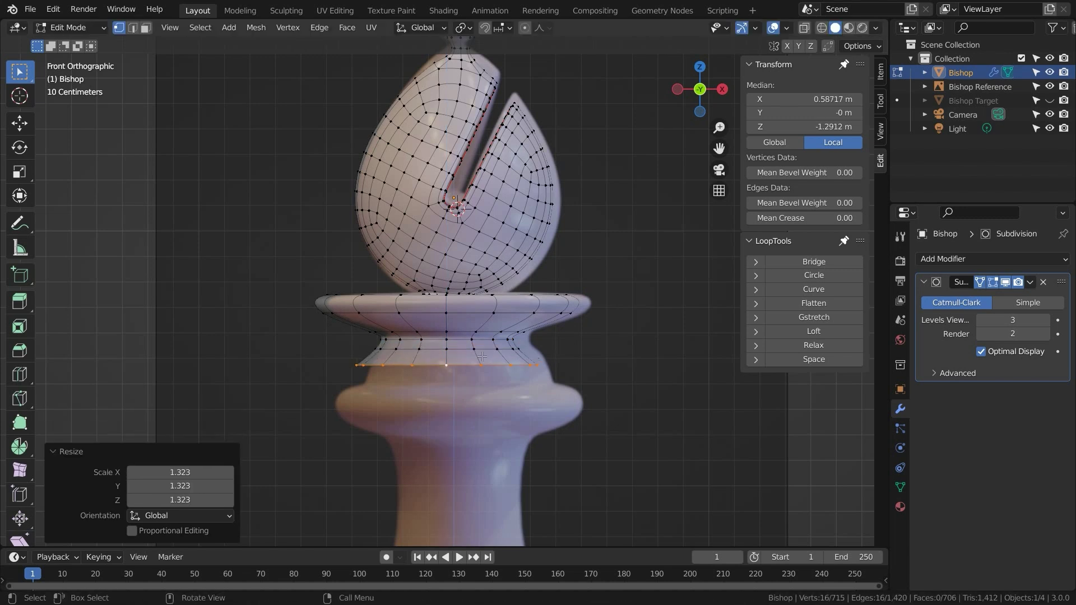
# Extrude rings down, scaling them to 1.186 and then 0.928 to start the narrow neck.
pyautogui.press('e')
pyautogui.press('z')
pyautogui.click(487, 363)
pyautogui.scroll(-1, 486, 363)
pyautogui.press('s')
pyautogui.click(504, 381)
pyautogui.press('e')
pyautogui.press('z')
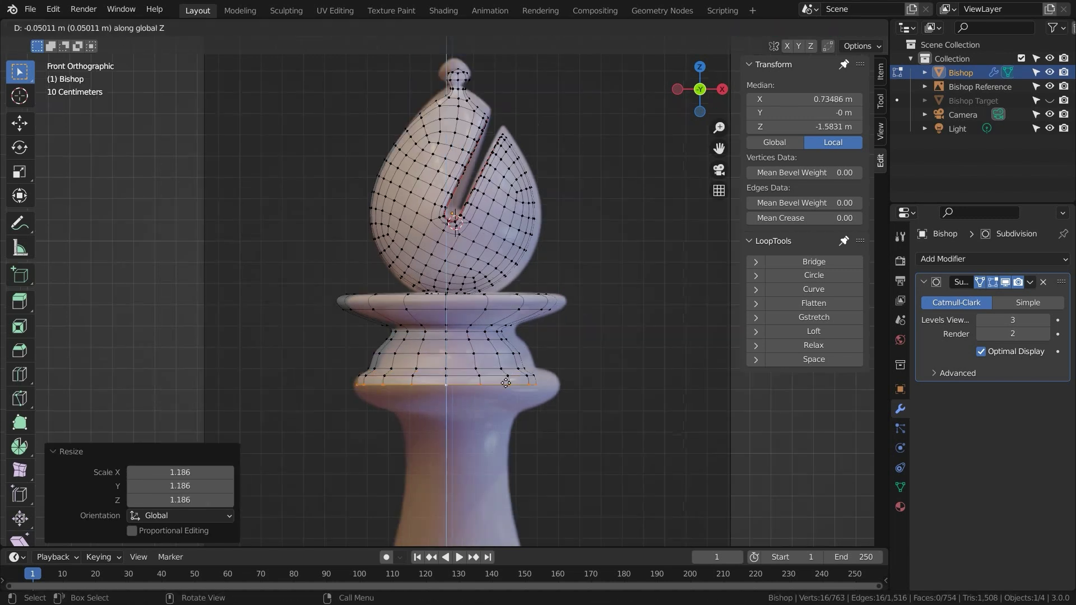
pyautogui.click(506, 389)
pyautogui.press('s')
pyautogui.click(535, 392)
pyautogui.press('e')
pyautogui.press('z')
pyautogui.click(533, 418)
pyautogui.press('s')
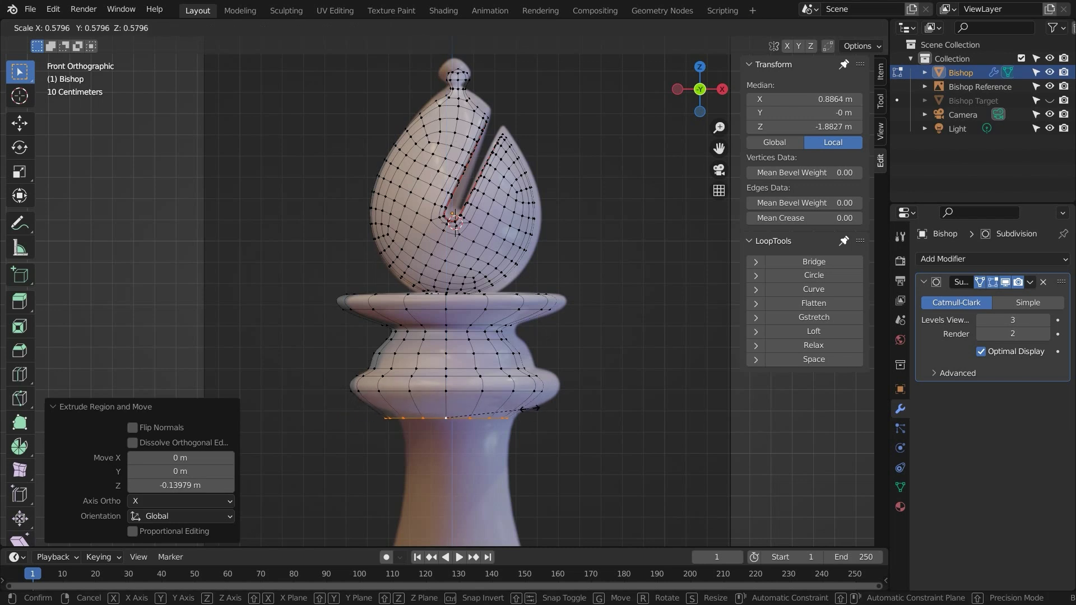
pyautogui.click(577, 412)
# Extrude a long neck down, then flare the bottom loop outward into the skirt.
pyautogui.scroll(-2, 504, 398)
pyautogui.press('e')
pyautogui.press('z')
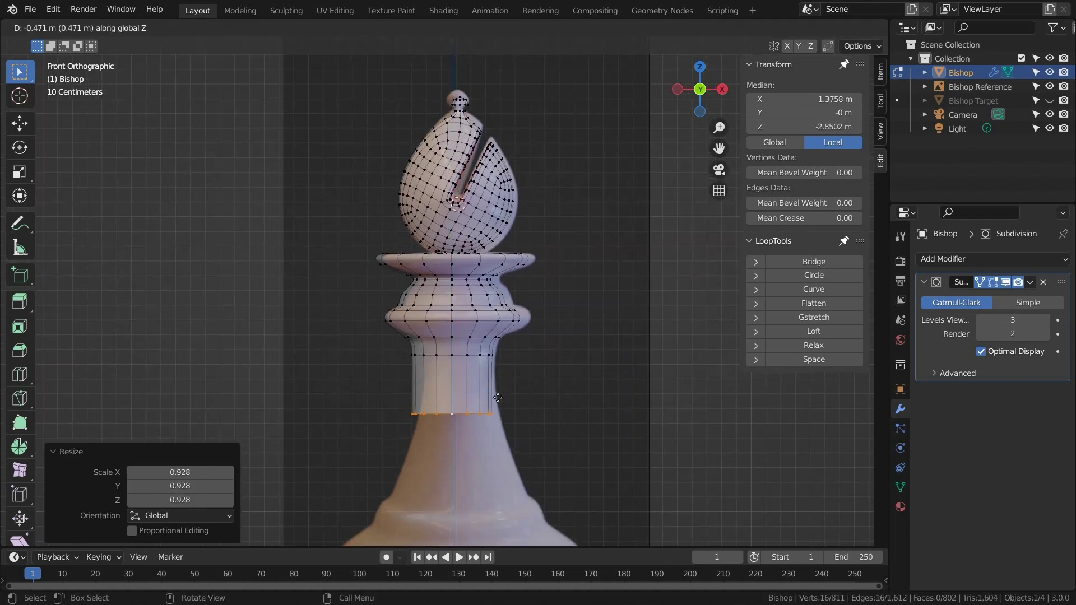
pyautogui.click(481, 479)
pyautogui.press('s')
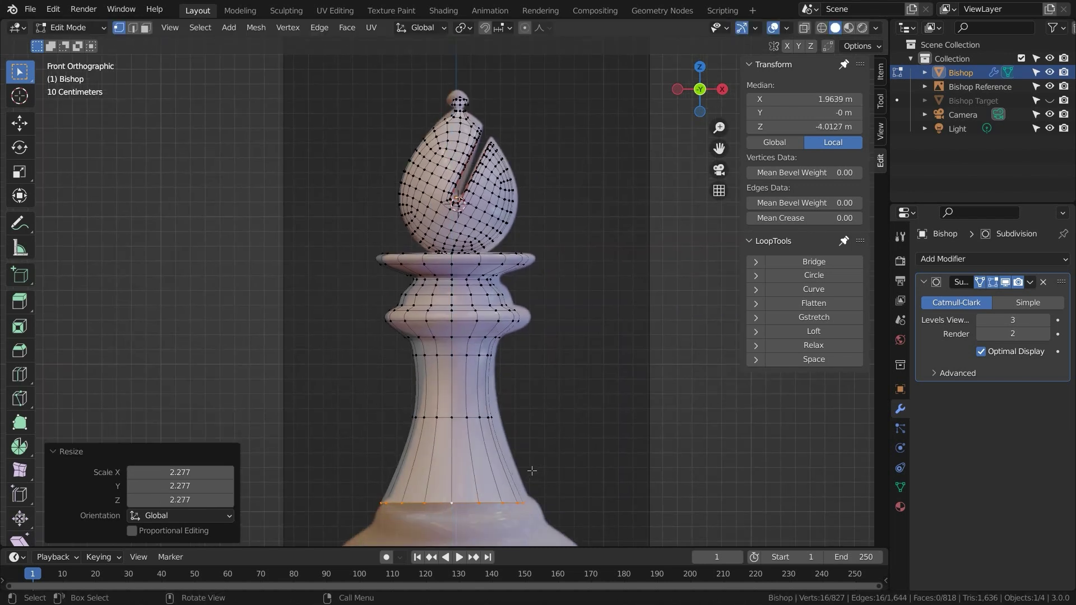
pyautogui.keyDown('shift'); pyautogui.moveTo(531, 471); pyautogui.dragTo(531, 386, button='middle'); pyautogui.keyUp('shift')
pyautogui.press('e')
pyautogui.click(526, 418)
pyautogui.press('s')
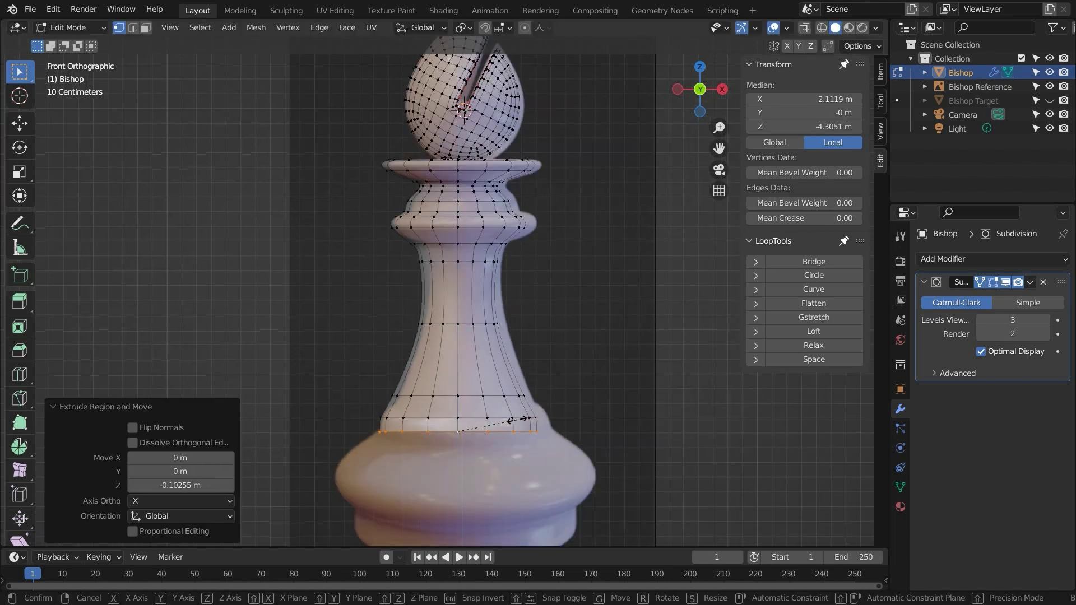
pyautogui.click(530, 418)
pyautogui.press('e')
pyautogui.click(532, 471)
pyautogui.press('s')
pyautogui.click(537, 472)
pyautogui.click(536, 472)
# Extrude the base down and scale its foot loop to 0.819.
pyautogui.press('s')
pyautogui.click(536, 474)
pyautogui.press('e')
pyautogui.click(535, 493)
pyautogui.keyDown('shift'); pyautogui.moveTo(532, 507); pyautogui.dragTo(537, 391, button='middle'); pyautogui.keyUp('shift')
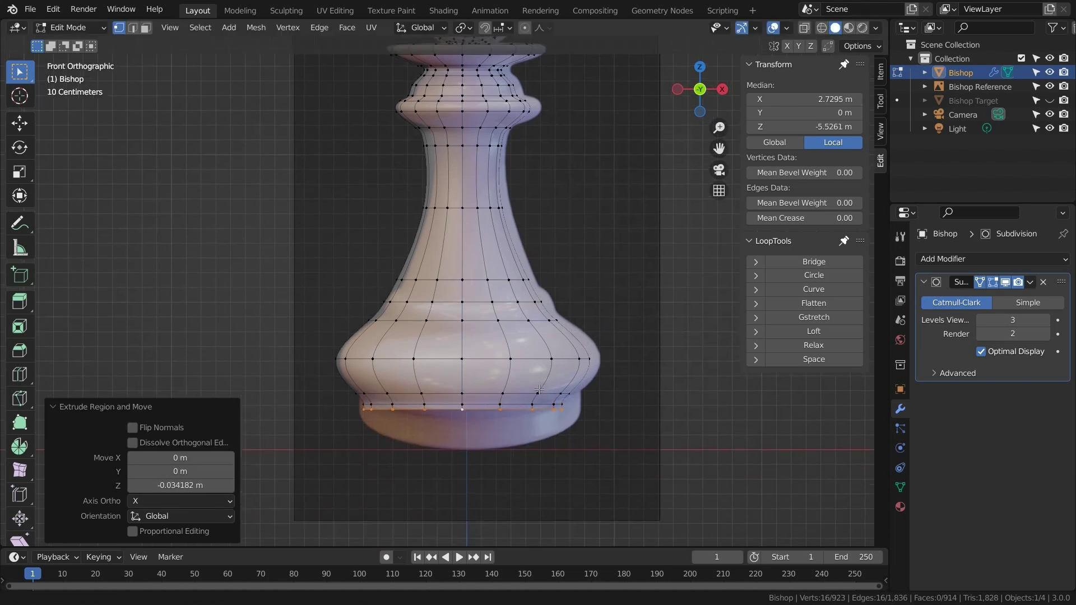
pyautogui.press('e')
pyautogui.press('s')
pyautogui.click(574, 436)
pyautogui.press('s')
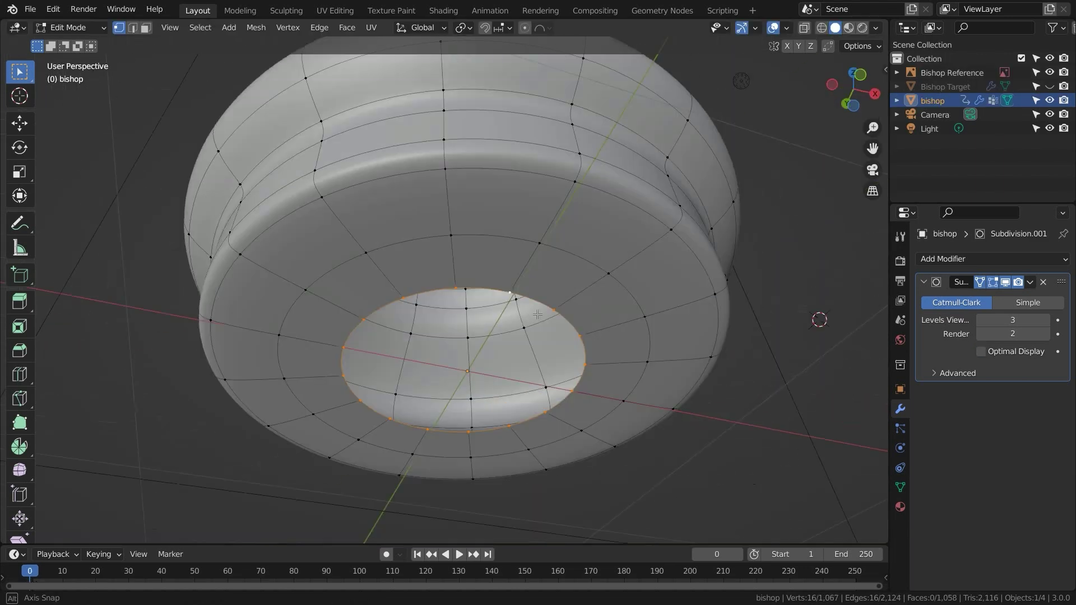
pyautogui.moveTo(460, 263); pyautogui.dragTo(486, 289, button='middle')
# Cap the base opening with a Face > Grid Fill, setting the grid offset to 2.
pyautogui.click(347, 27)
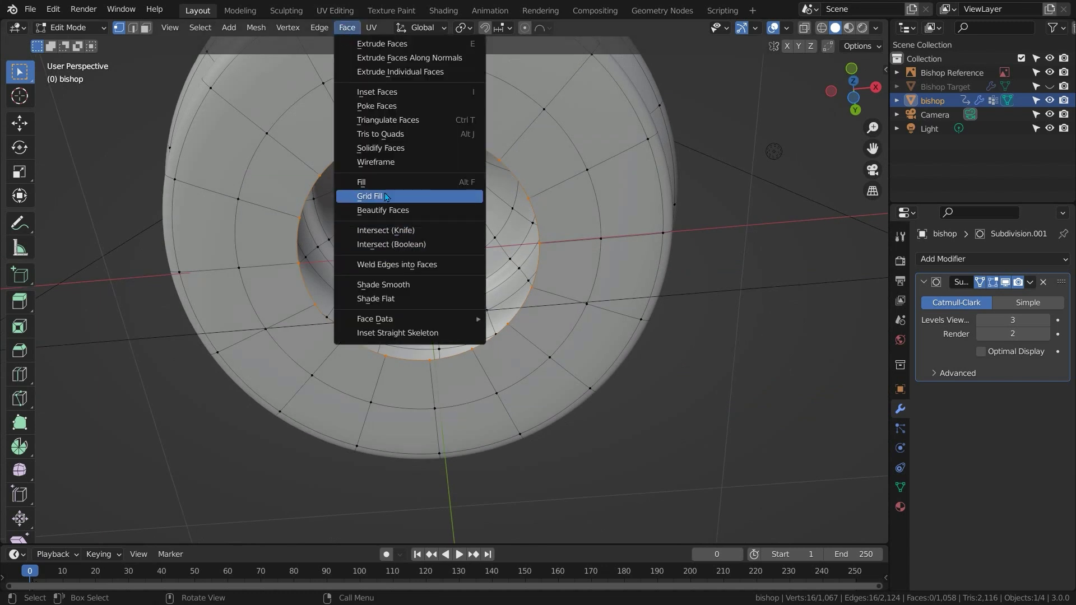
pyautogui.click(386, 197)
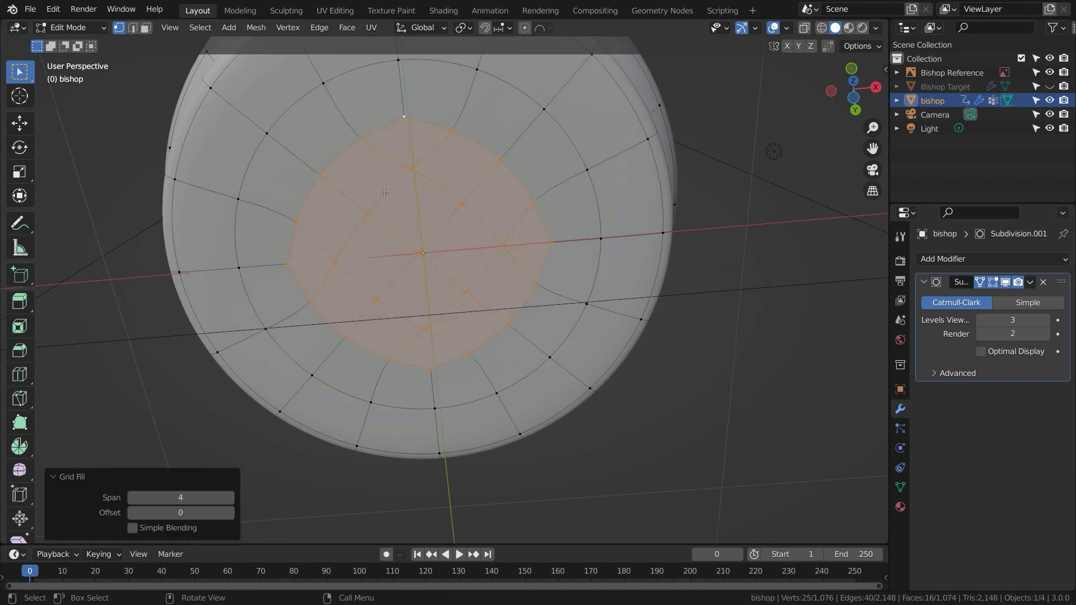
pyautogui.click(231, 513)
pyautogui.click(231, 513)
pyautogui.click(231, 513)
pyautogui.click(133, 513)
pyautogui.scroll(-3, 437, 291)
pyautogui.moveTo(438, 291); pyautogui.dragTo(481, 297, button='middle')
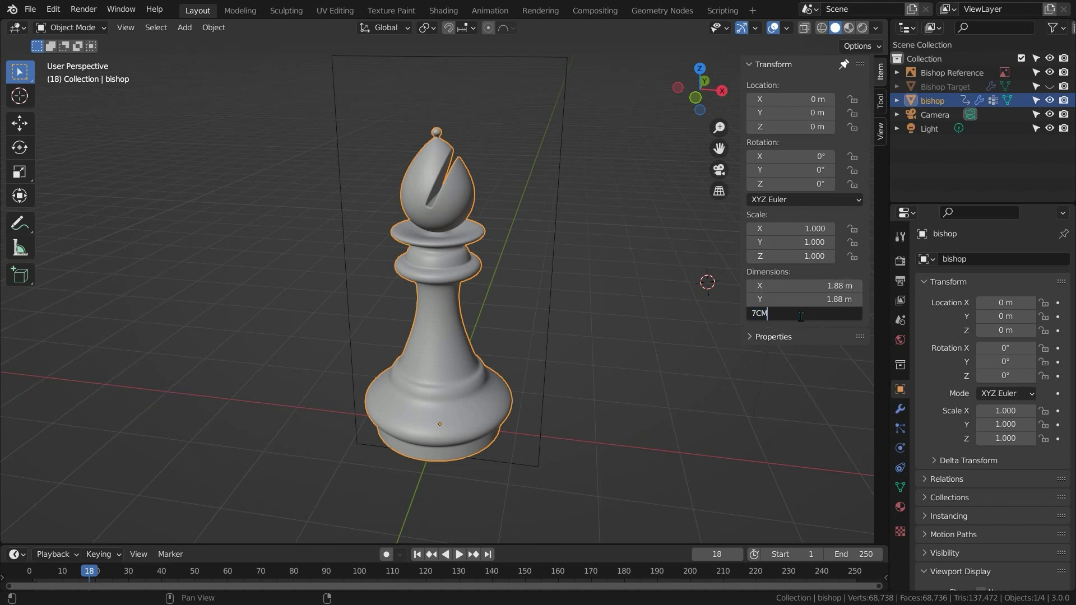
# Set the bishop's height to 7 cm and copy the Z scale to X and Y.
pyautogui.press('Return')
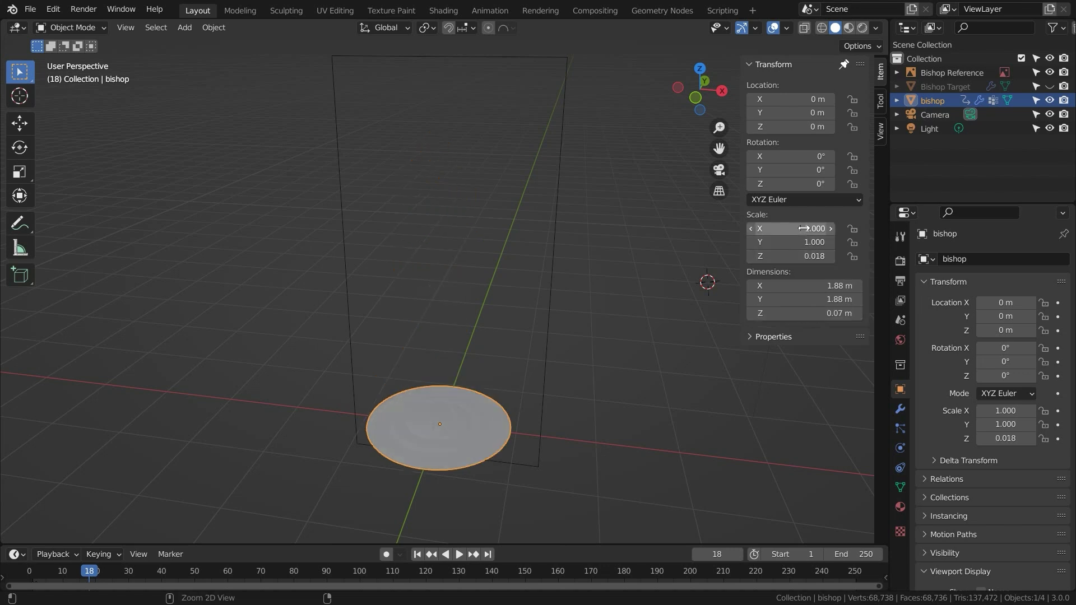
pyautogui.write('0.018')
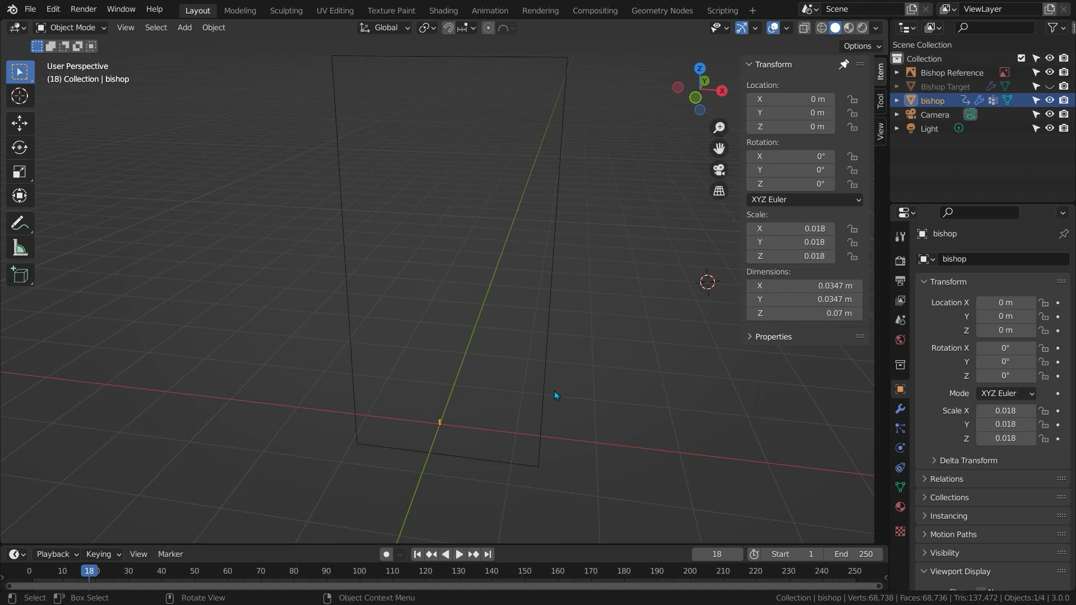
pyautogui.press('KP_Decimal')
# Snap the 3D cursor to the base centre vertex and set the origin there.
pyautogui.press('Tab')
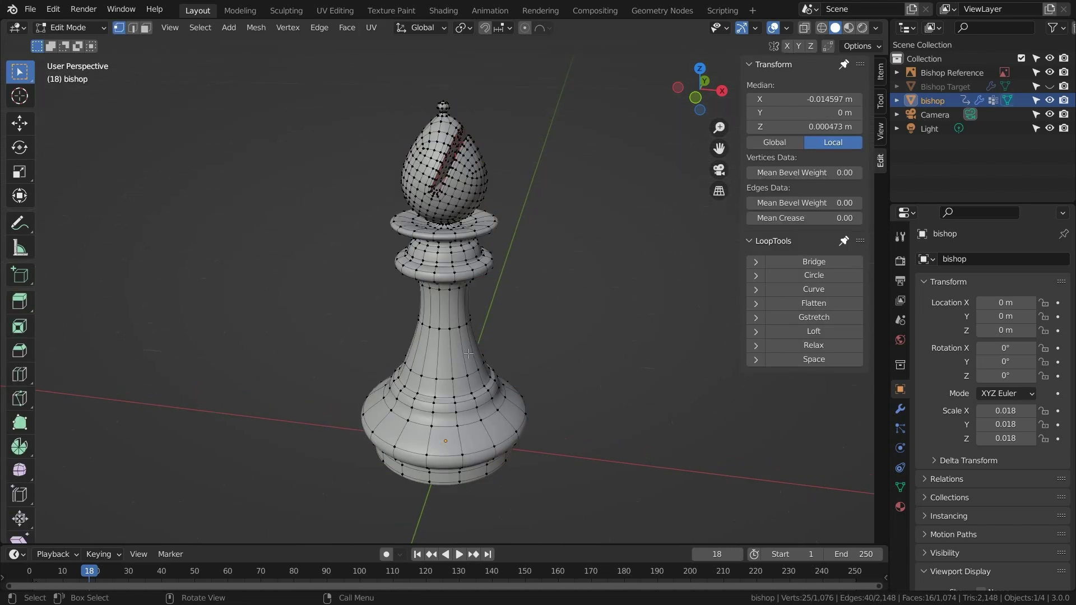
pyautogui.moveTo(476, 340); pyautogui.dragTo(453, 498, button='middle')
pyautogui.click(448, 438)
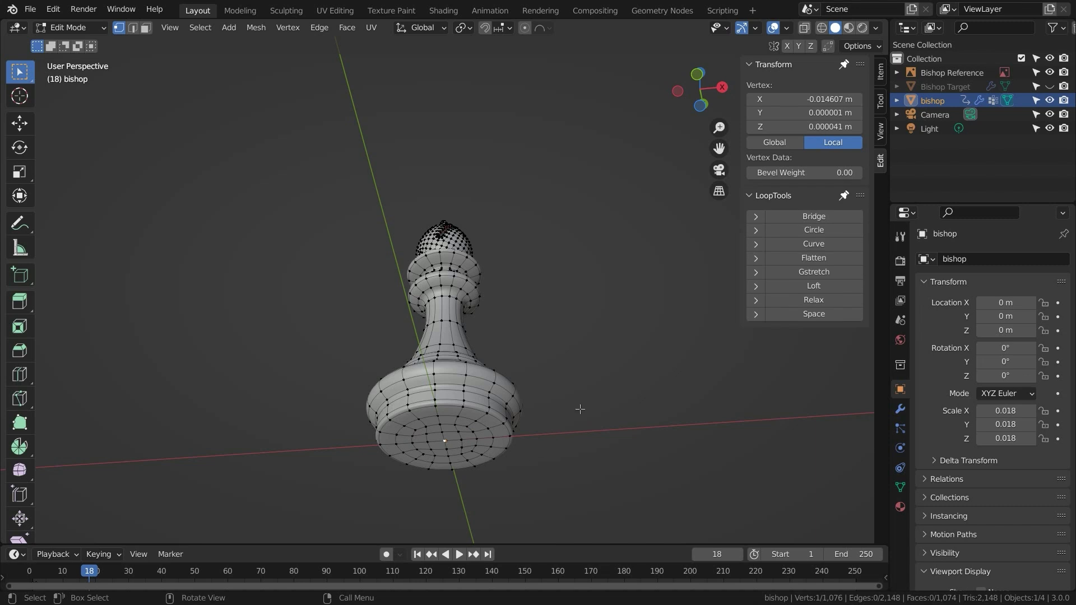
pyautogui.hotkey('shift', 's')
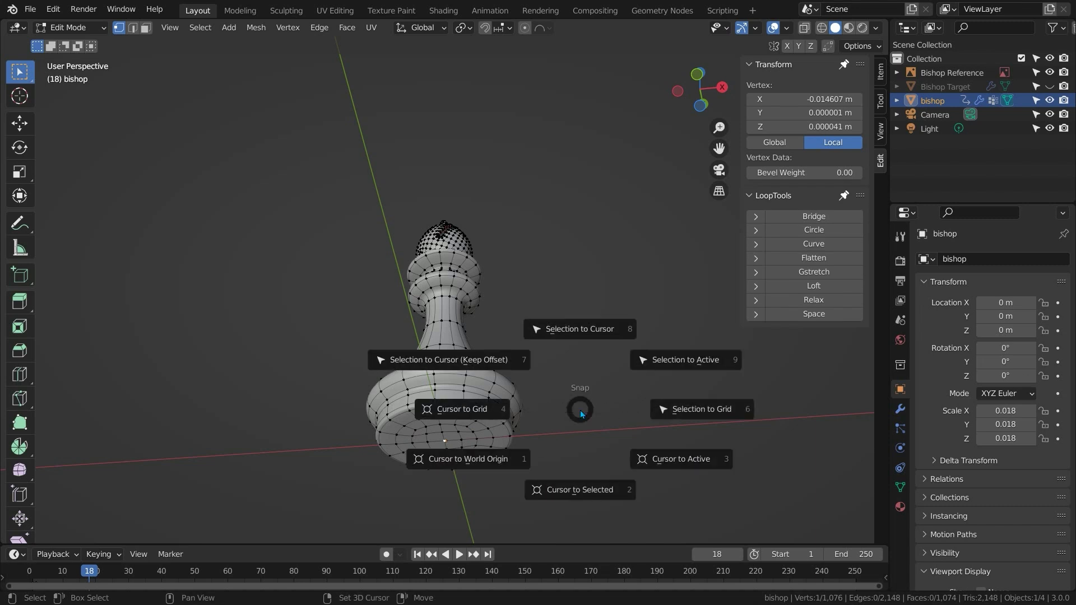
pyautogui.click(580, 491)
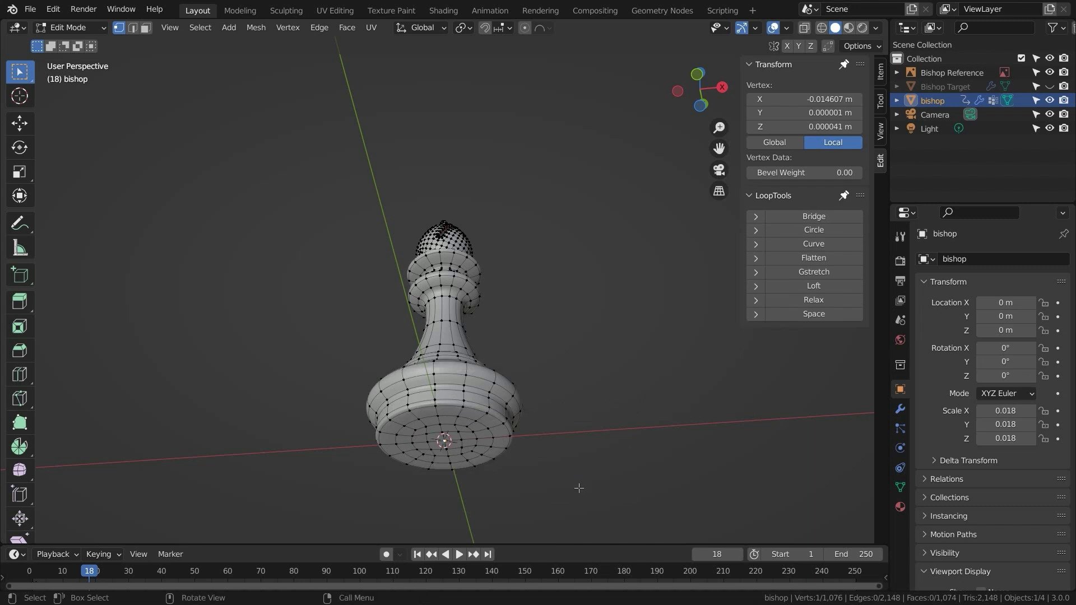
pyautogui.press('Tab')
pyautogui.moveTo(560, 307); pyautogui.dragTo(561, 312, button='middle')
pyautogui.rightClick(562, 315)
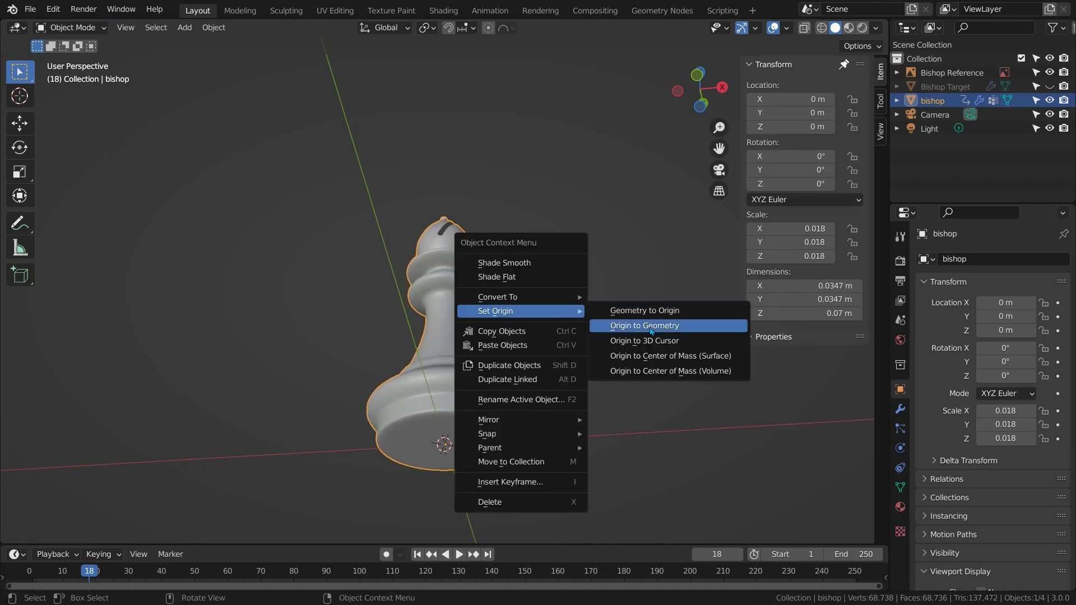
pyautogui.click(650, 342)
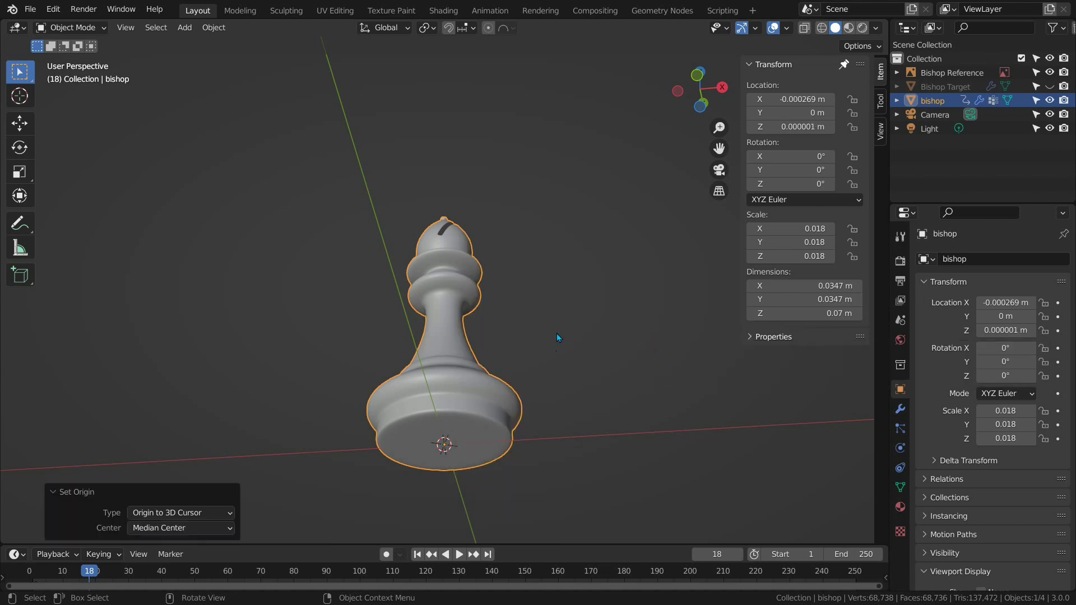
# Zero the bishop's X, Y and Z location and apply all transforms.
pyautogui.moveTo(564, 321); pyautogui.dragTo(583, 317, button='middle')
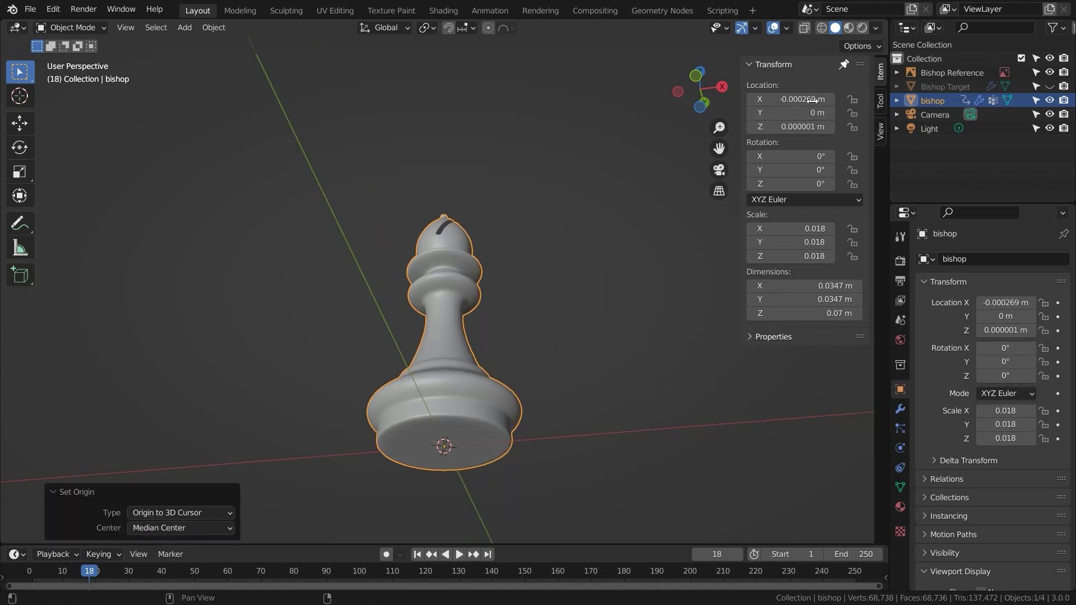
pyautogui.press('Return')
pyautogui.click(805, 118)
pyautogui.write('0')
pyautogui.press('Tab')
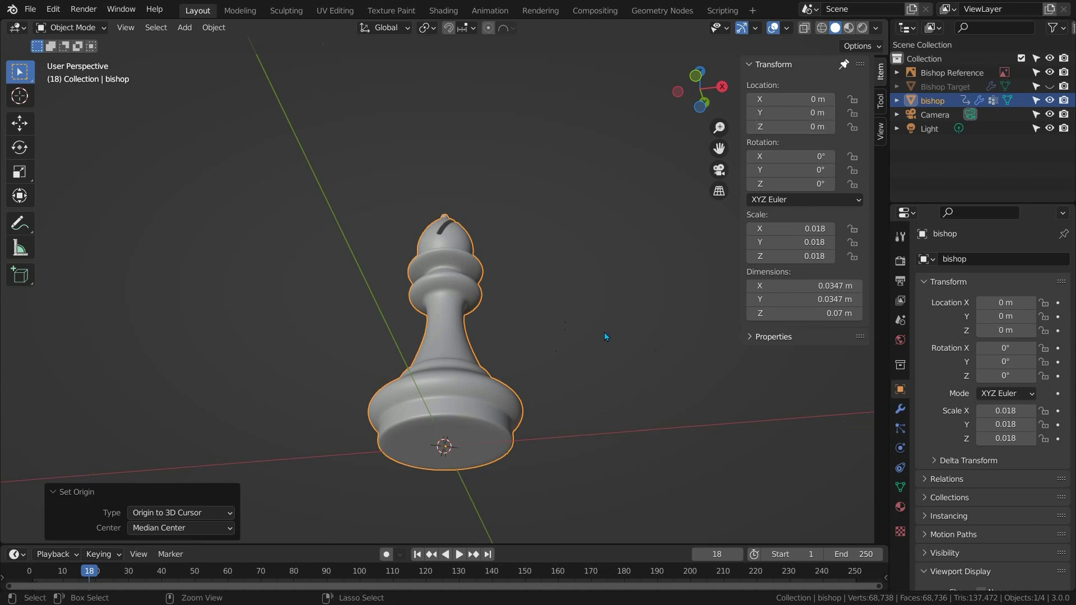
pyautogui.hotkey('ctrl', 'a')
pyautogui.click(605, 335)
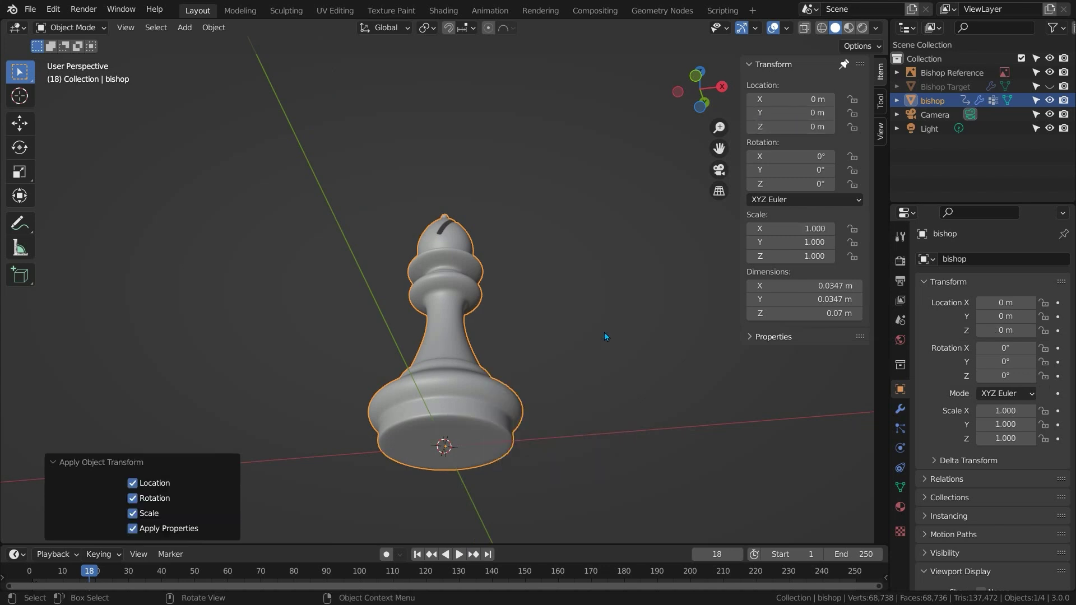
# Orbit the bishop upright, enter Edit Mode and switch to edge select.
pyautogui.moveTo(555, 298); pyautogui.dragTo(463, 279, button='middle')
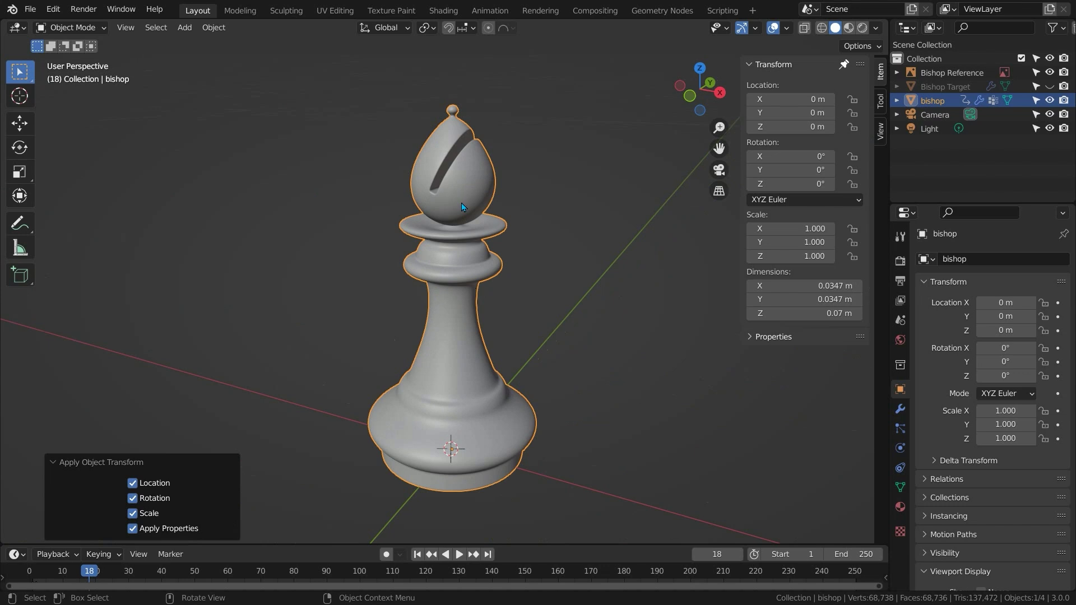
pyautogui.press('Tab')
pyautogui.press('2')
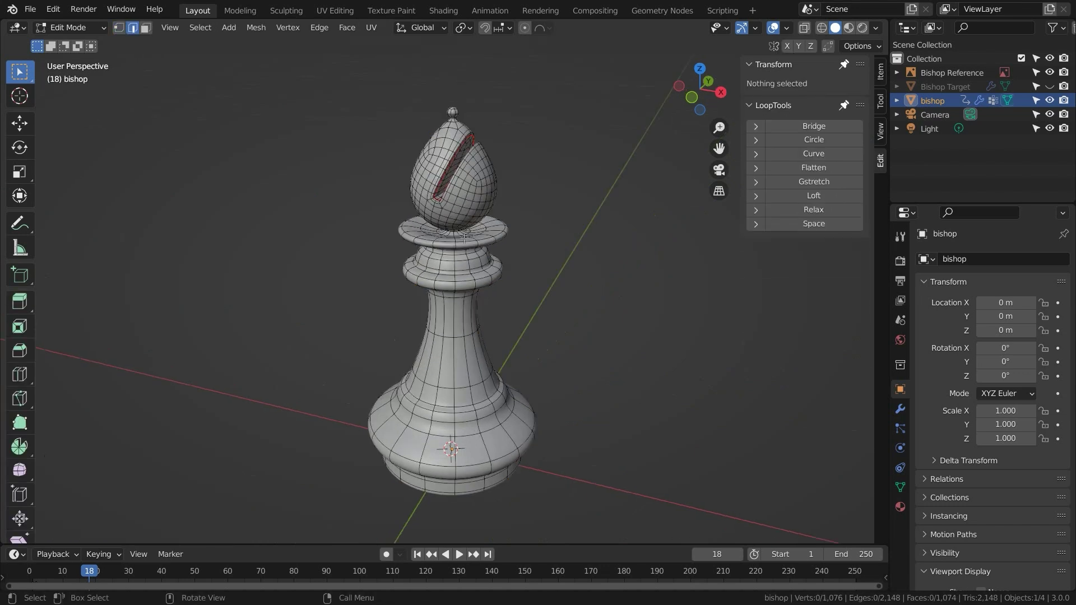